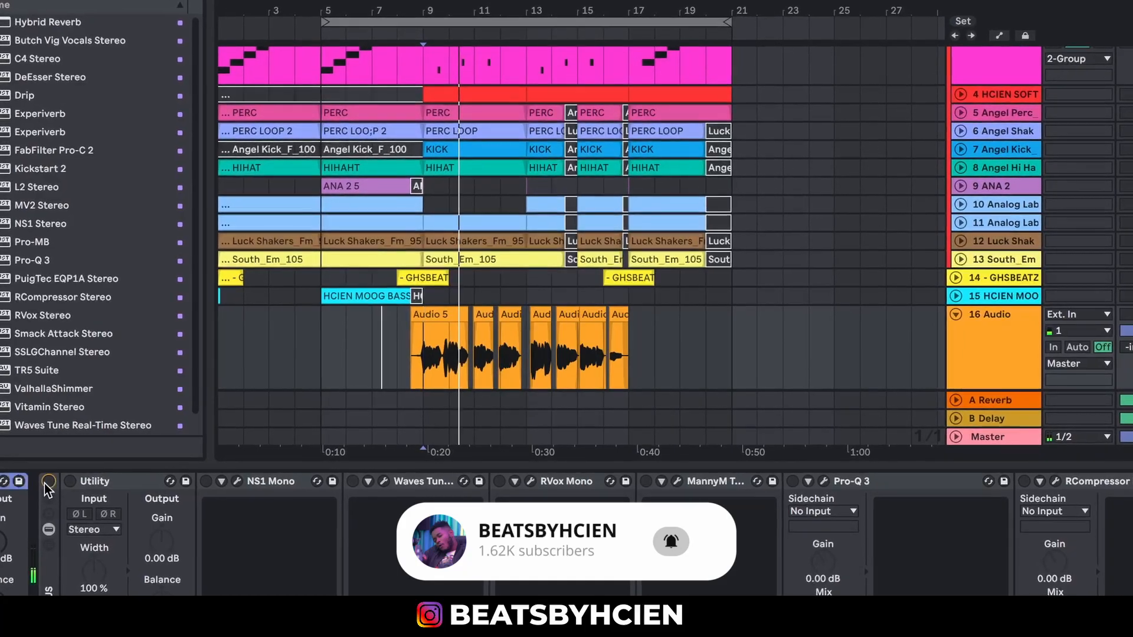
# - Enable the SIRIUS effect rack on the 16 Audio track and switch off the devices inside it, starting with Utility
pyautogui.click(53, 480)
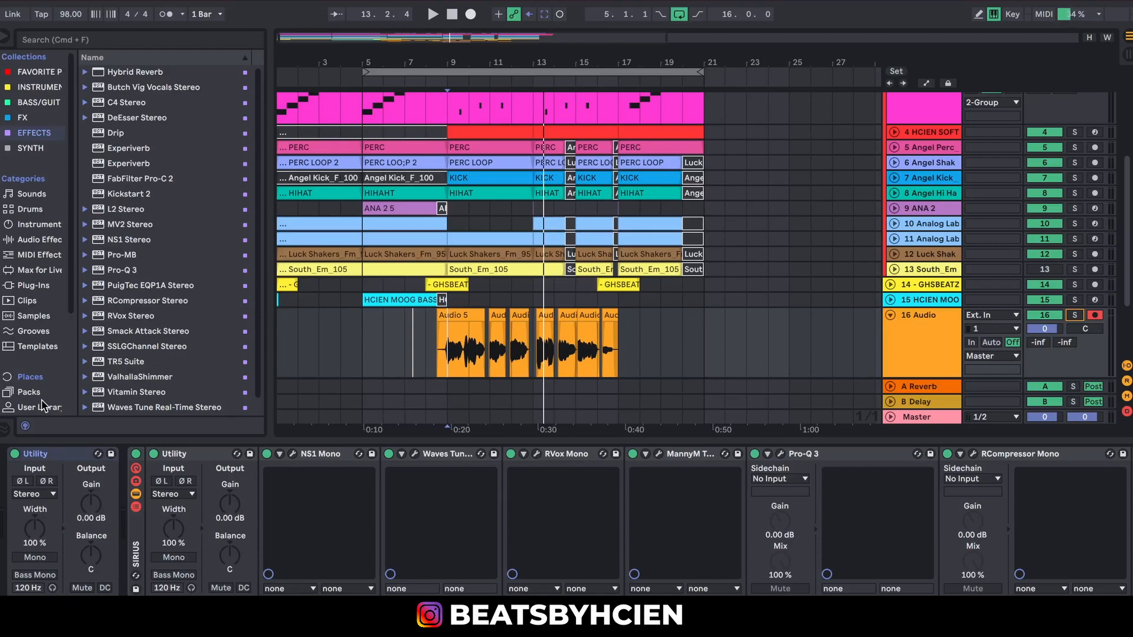
pyautogui.click(133, 537)
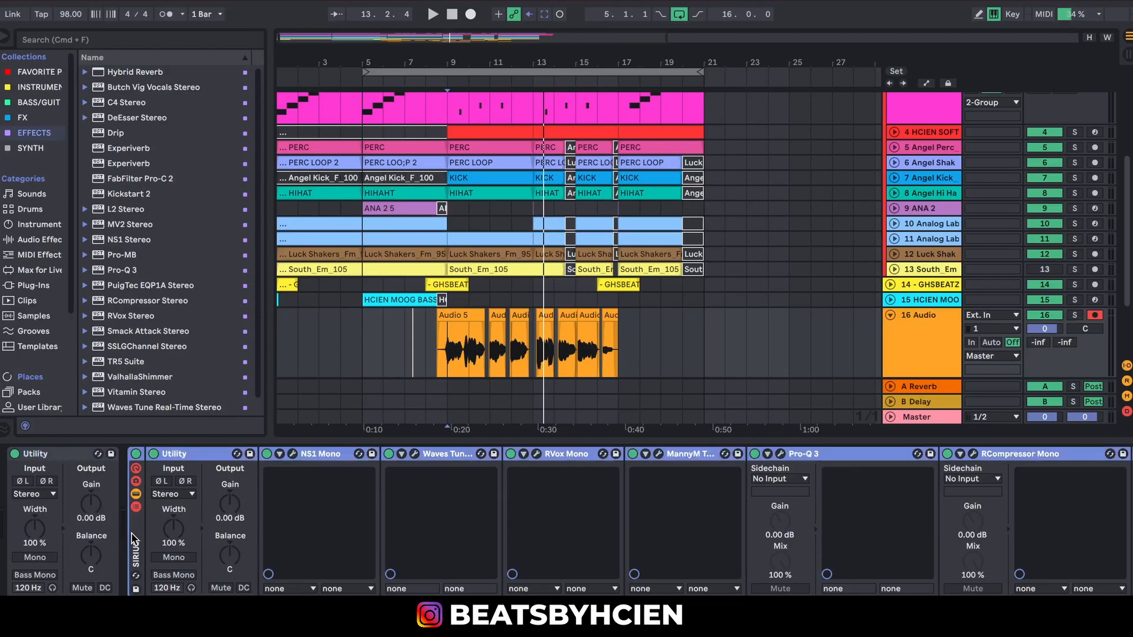
pyautogui.click(154, 453)
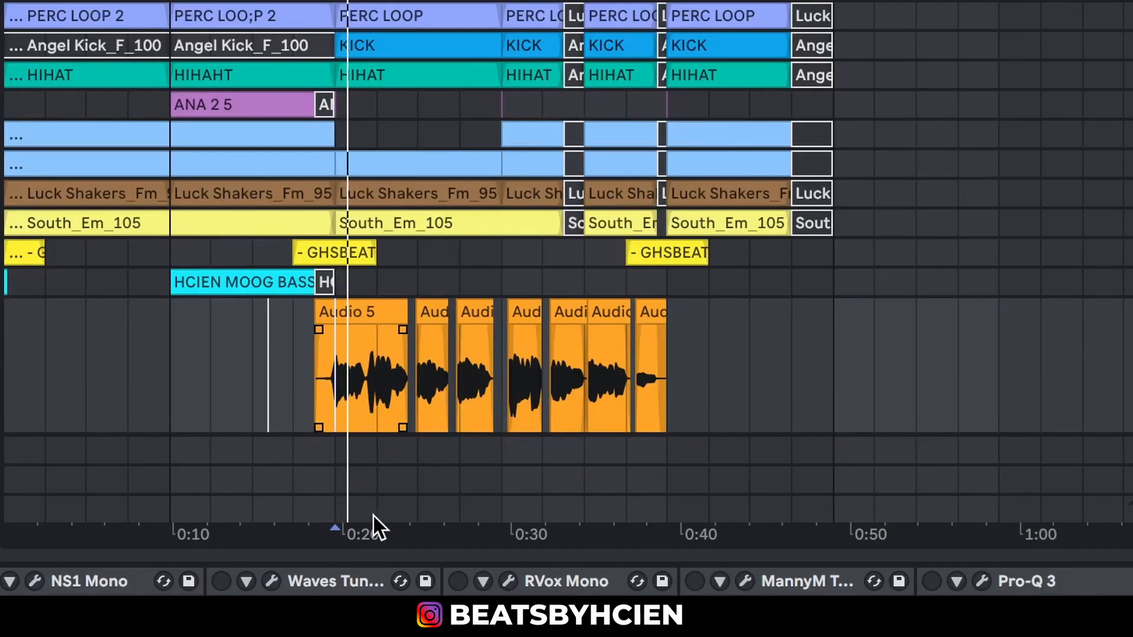
pyautogui.moveTo(393, 2); pyautogui.dragTo(393, 39)
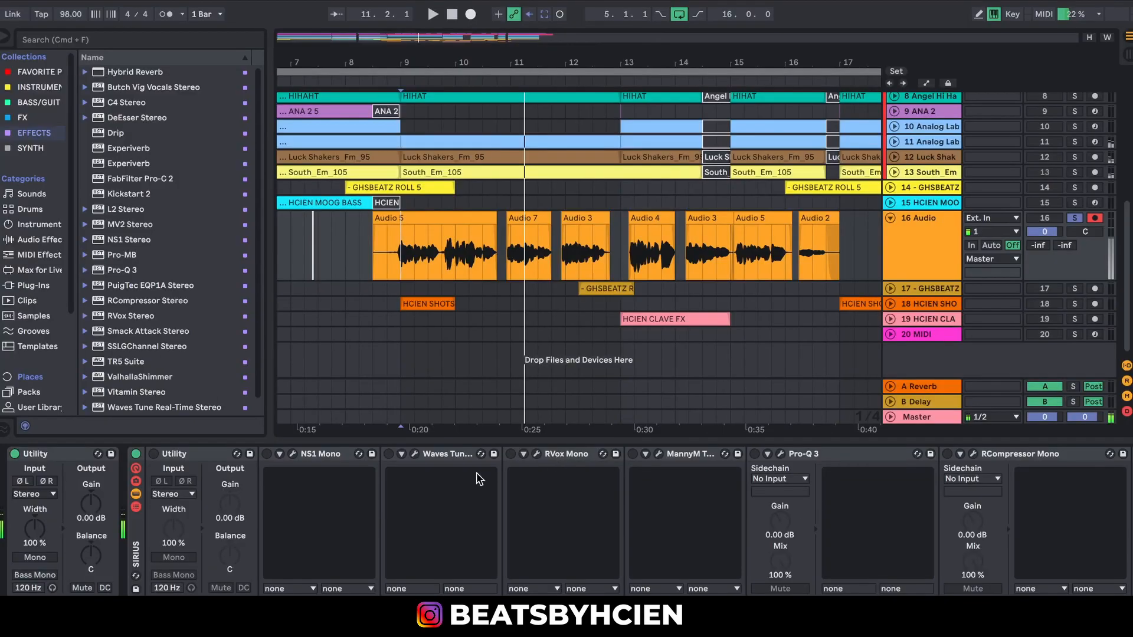
# - Switch the Utility device inside the SIRIUS rack back on and select it
pyautogui.click(155, 454)
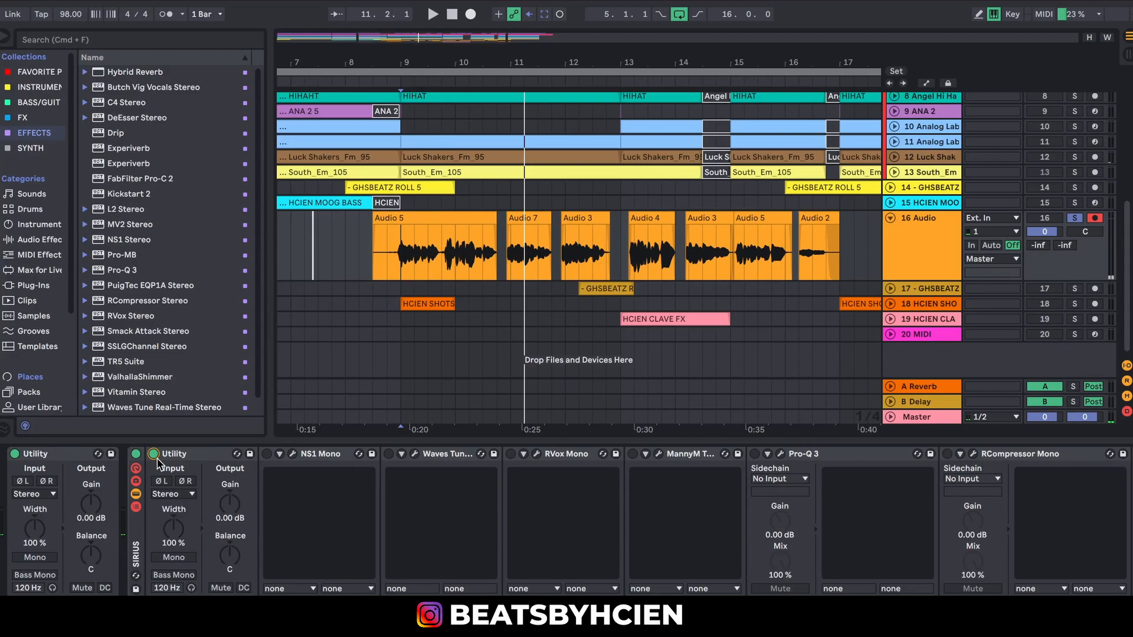
pyautogui.click(189, 458)
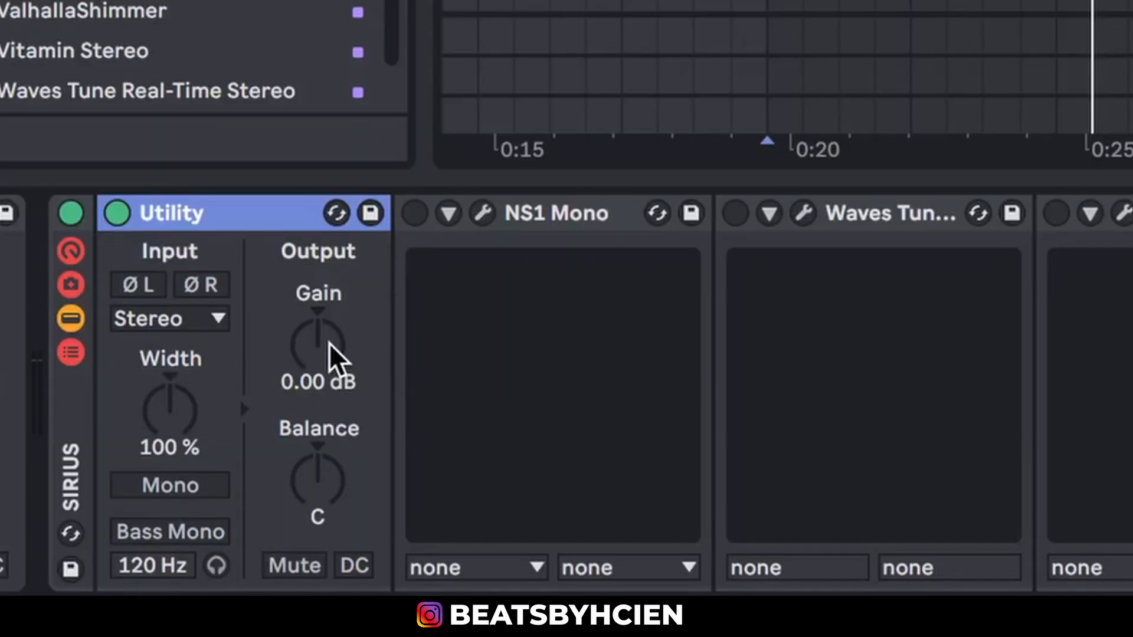
pyautogui.moveTo(324, 498)
pyautogui.mouseDown()
pyautogui.moveTo(324, 513)
pyautogui.moveTo(324, 471)
pyautogui.moveTo(319, 498)
pyautogui.mouseUp()
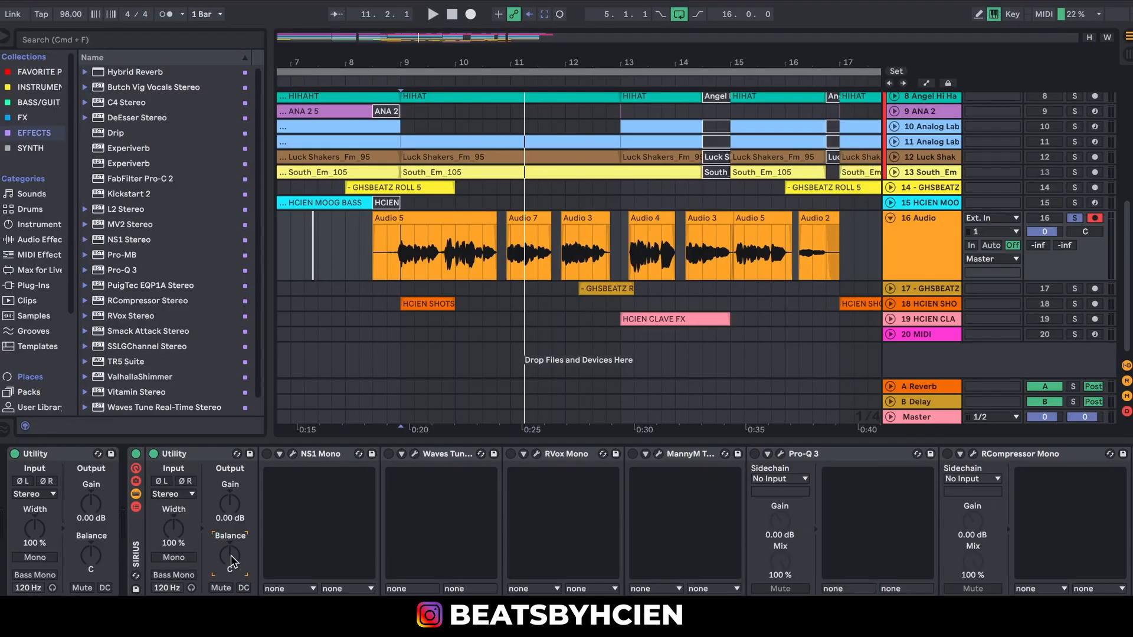
# - Try lowering the 16 Audio track's volume to -4.4 dB, and return it to 0
pyautogui.click(1054, 233)
pyautogui.doubleClick(1055, 235)
pyautogui.moveTo(1056, 238); pyautogui.dragTo(1051, 240)
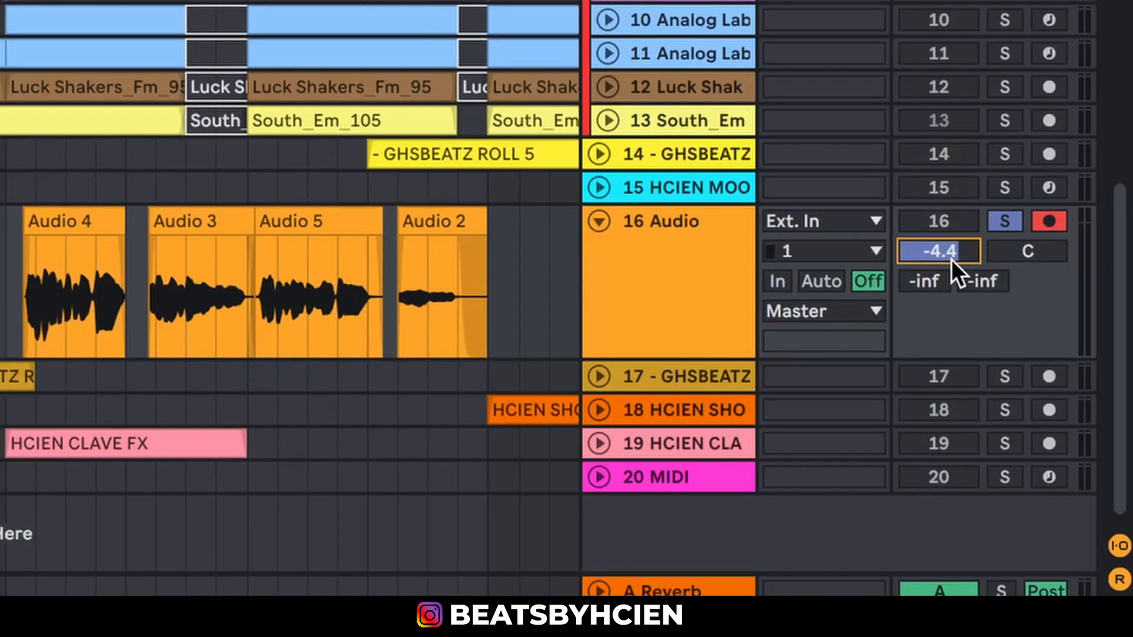
pyautogui.scroll(3, 949, 260)
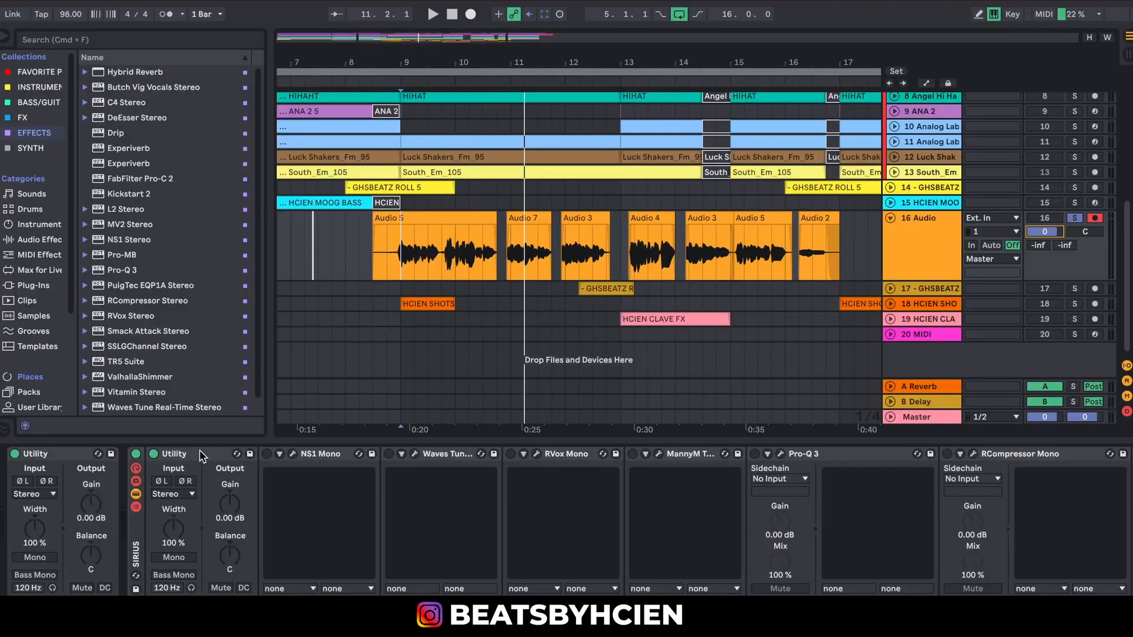
# - Switch on the NS1 Mono noise suppressor in the SIRIUS rack and review its settings in the plugin window
pyautogui.click(198, 450)
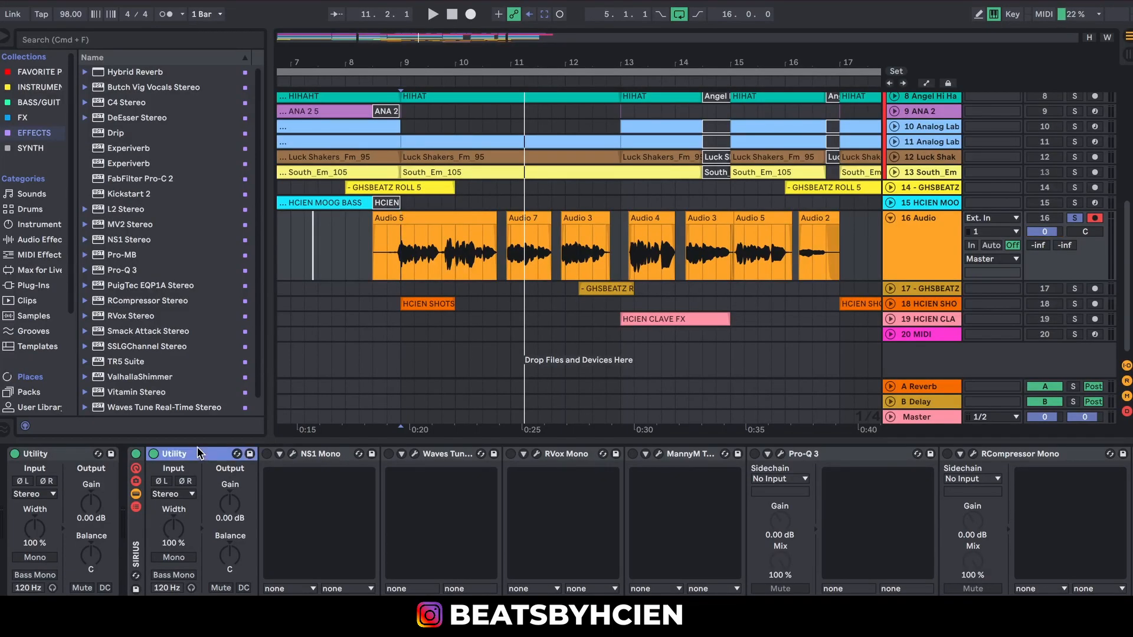
pyautogui.click(266, 454)
pyautogui.click(293, 454)
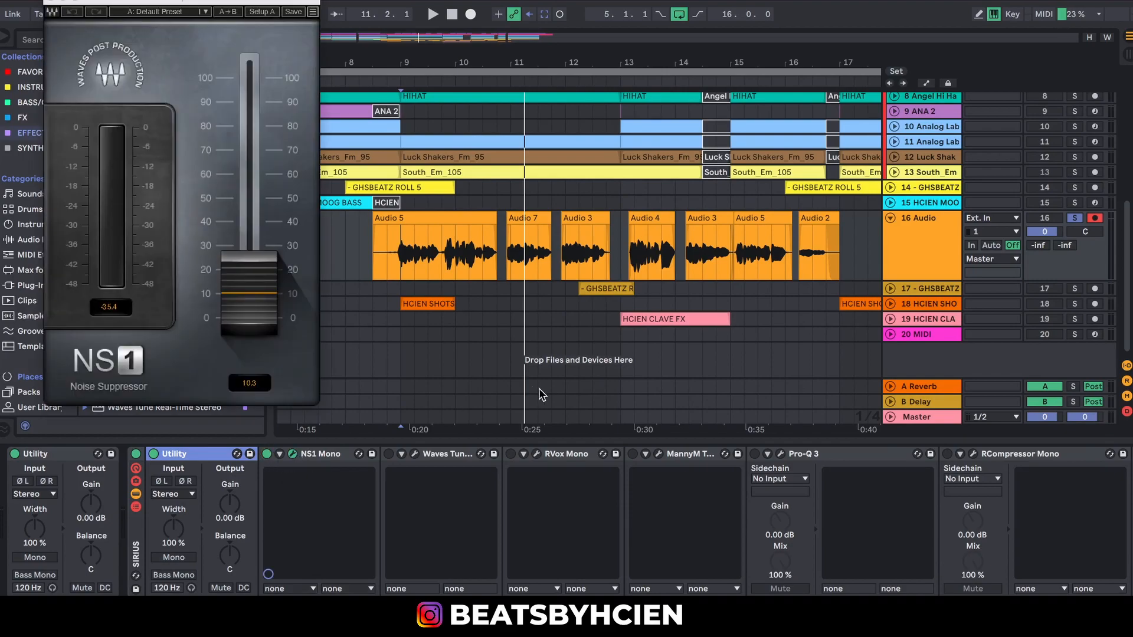
pyautogui.moveTo(171, 3); pyautogui.dragTo(434, 79)
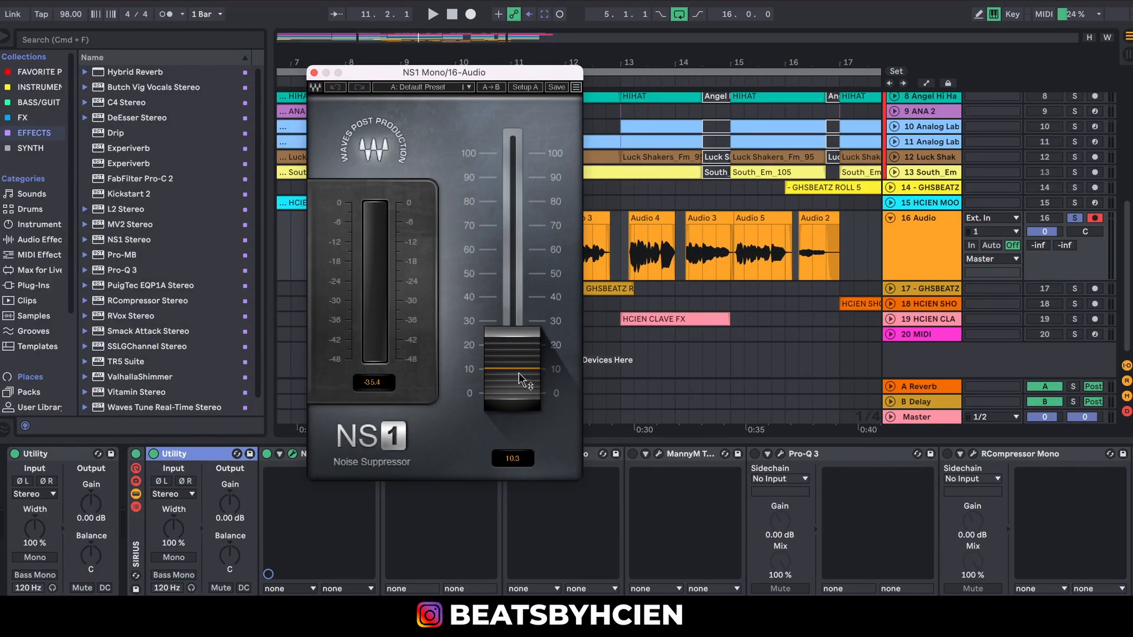
pyautogui.click(314, 72)
# - Open Waves Tune Real-Time with the device active and audition the vocal's pitch correction in C Major
pyautogui.click(413, 458)
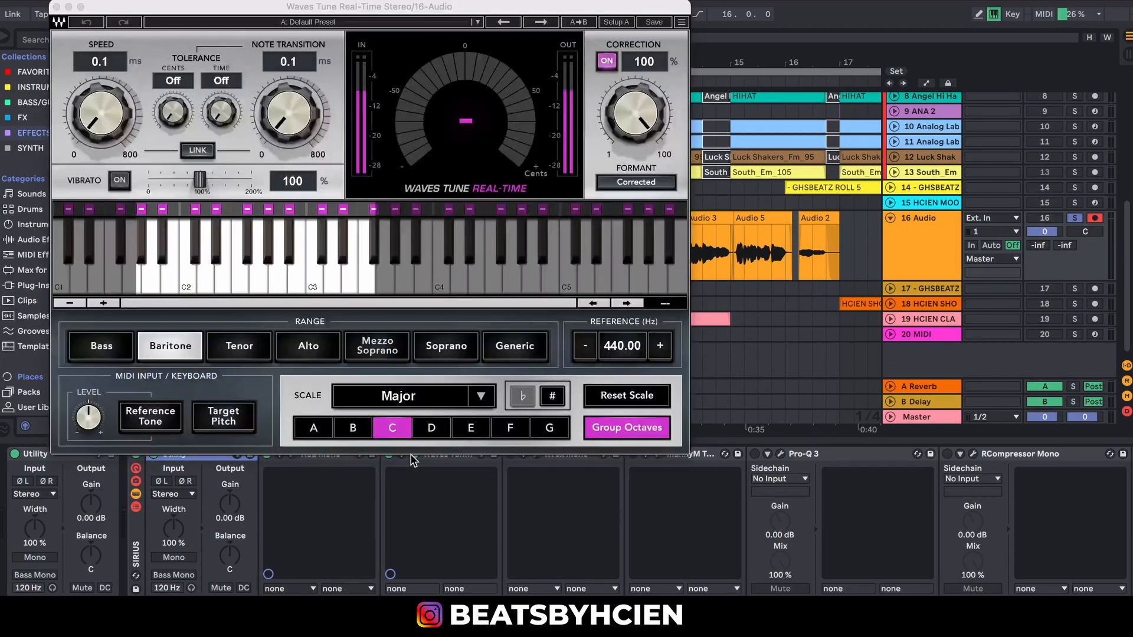
pyautogui.moveTo(378, 15); pyautogui.dragTo(567, 81)
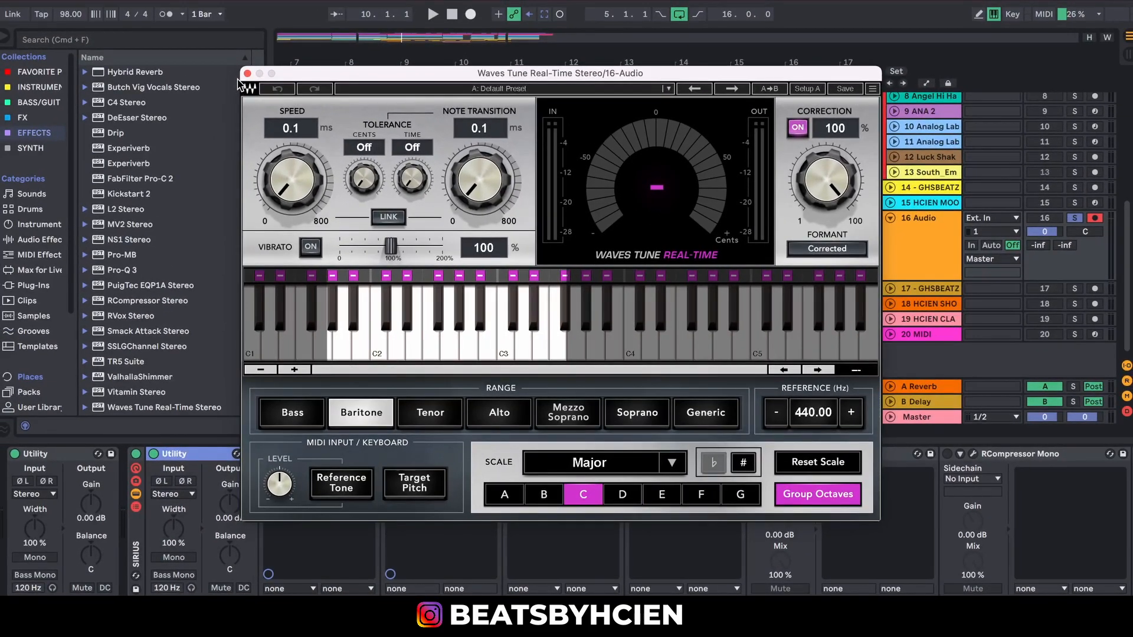
pyautogui.press('space')
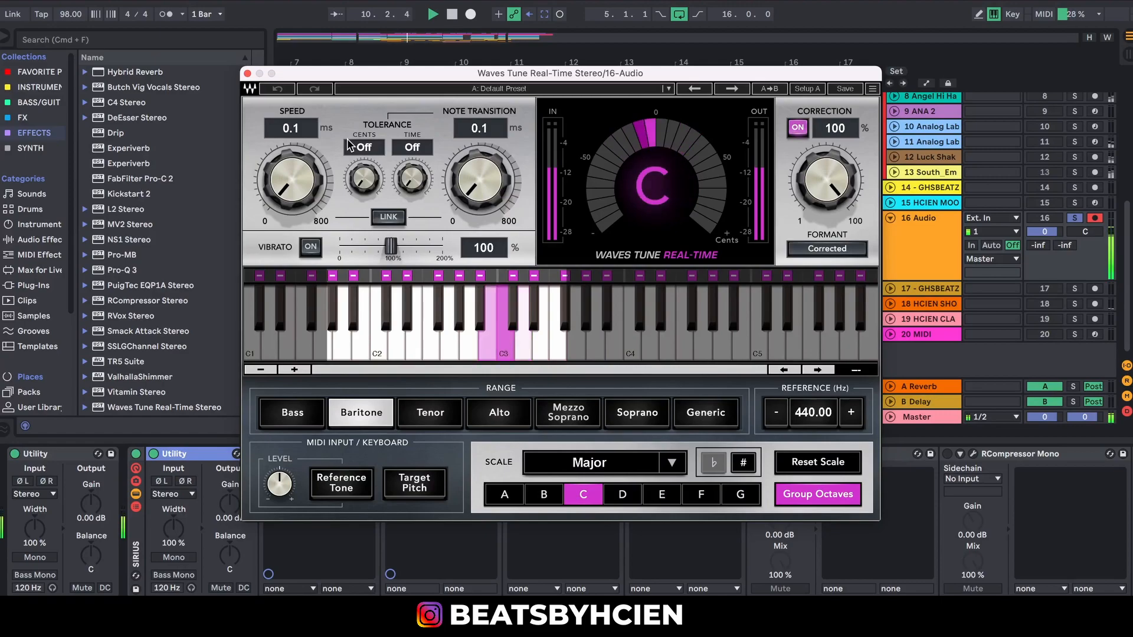
pyautogui.press('space')
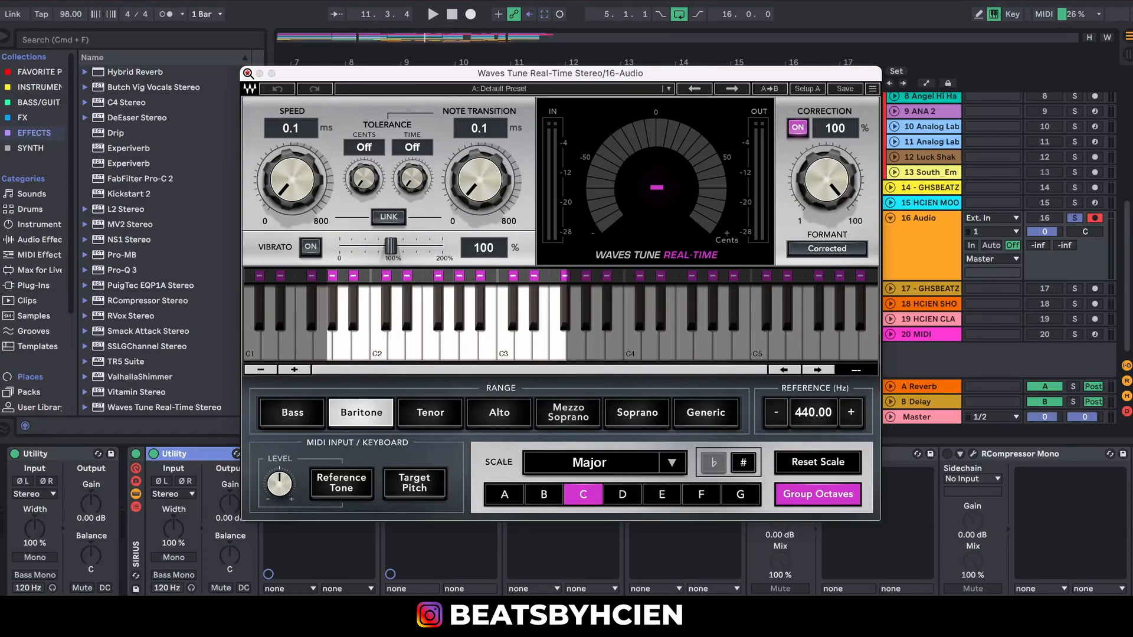
pyautogui.click(249, 74)
# - Switch on the RVox Mono compressor, review its gate and compression settings, and audition the vocal through it
pyautogui.click(510, 454)
pyautogui.click(538, 454)
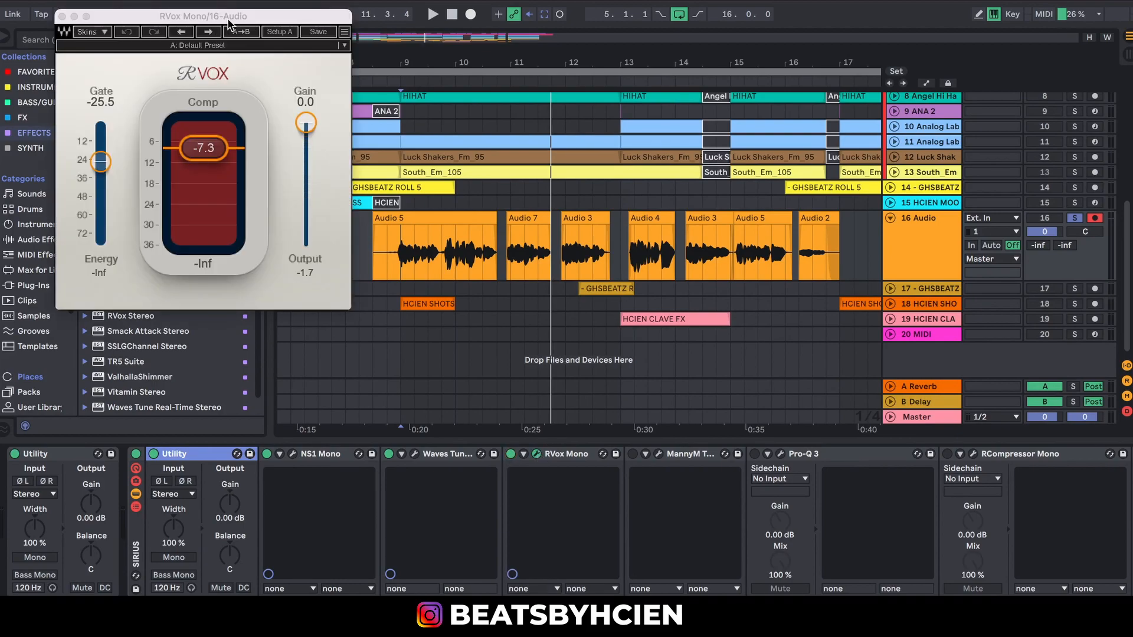
pyautogui.moveTo(228, 21); pyautogui.dragTo(531, 58)
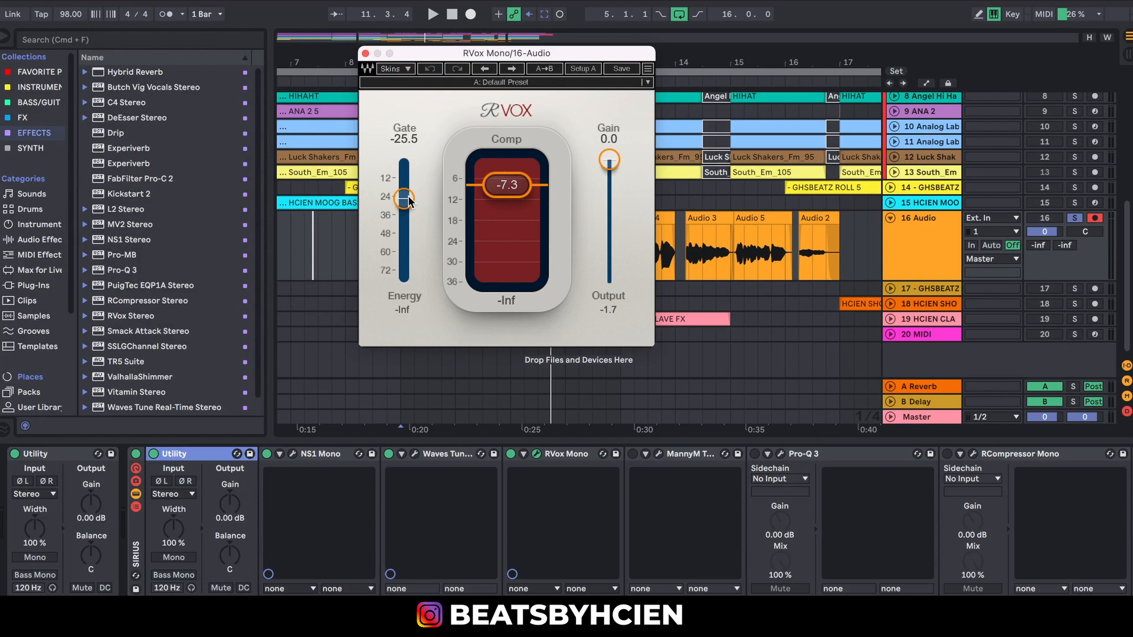
pyautogui.press('space')
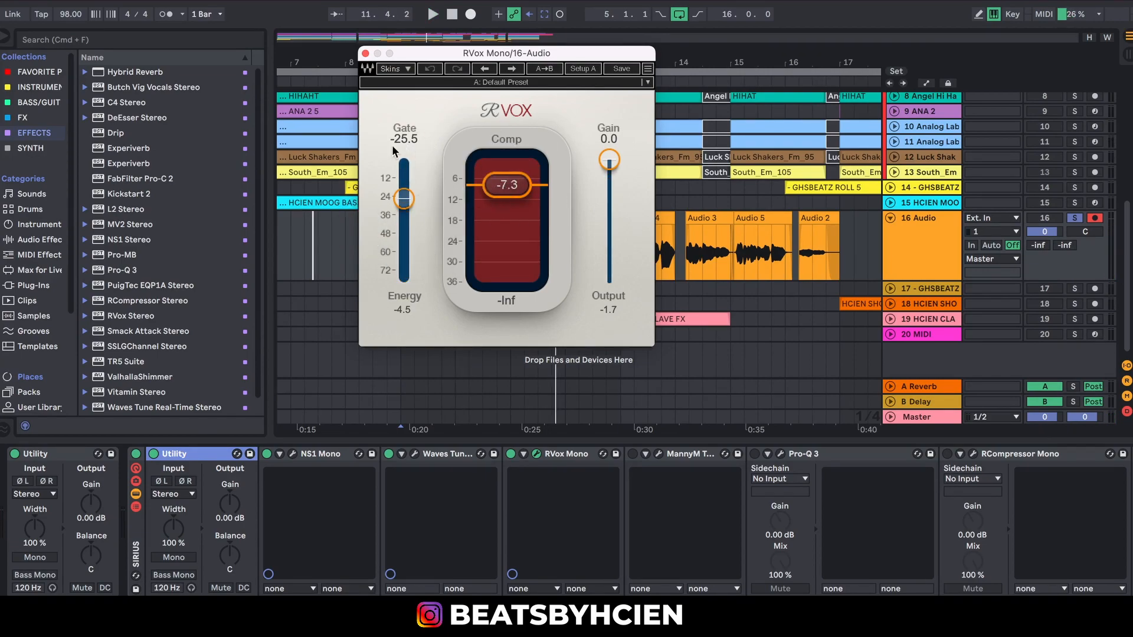
pyautogui.click(365, 54)
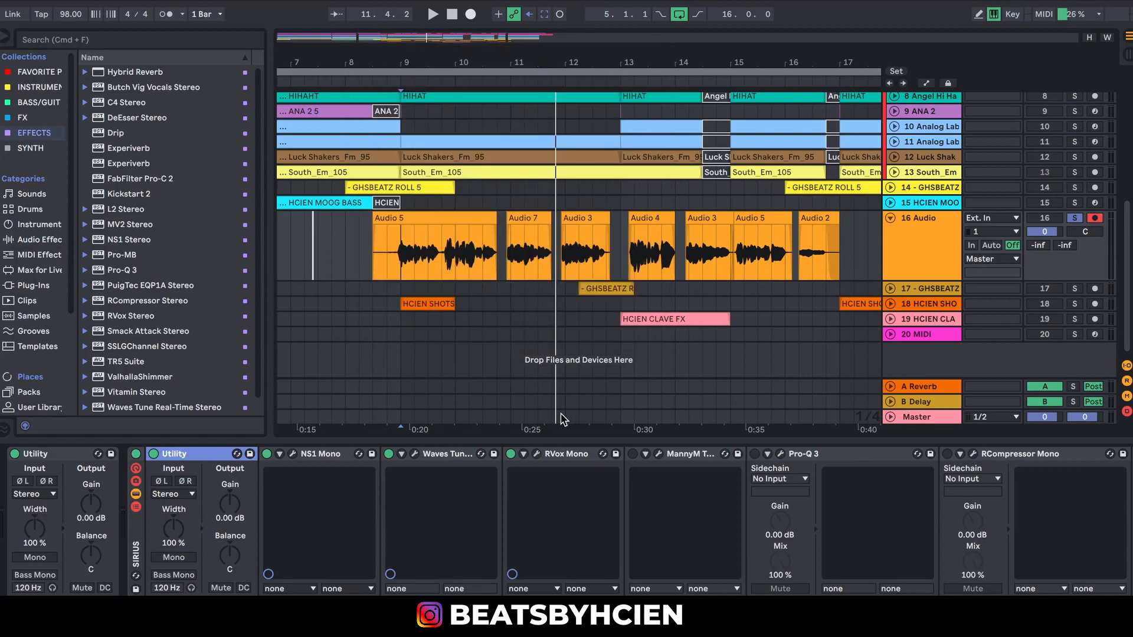
# - Switch on the MannyM TripleD plugin and open its window to the DeBoxy control
pyautogui.click(657, 456)
pyautogui.moveTo(258, 24); pyautogui.dragTo(505, 97)
pyautogui.moveTo(459, 203)
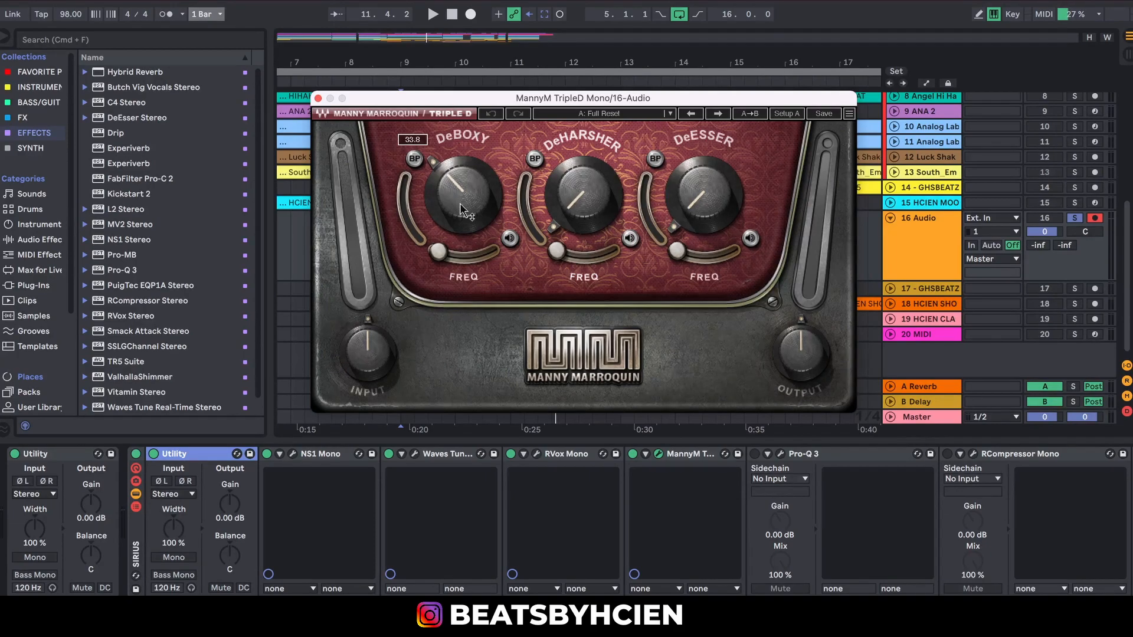
# - Bypass MannyM TripleD and play the vocal to hear it without the plugin
pyautogui.click(633, 454)
pyautogui.press('space')
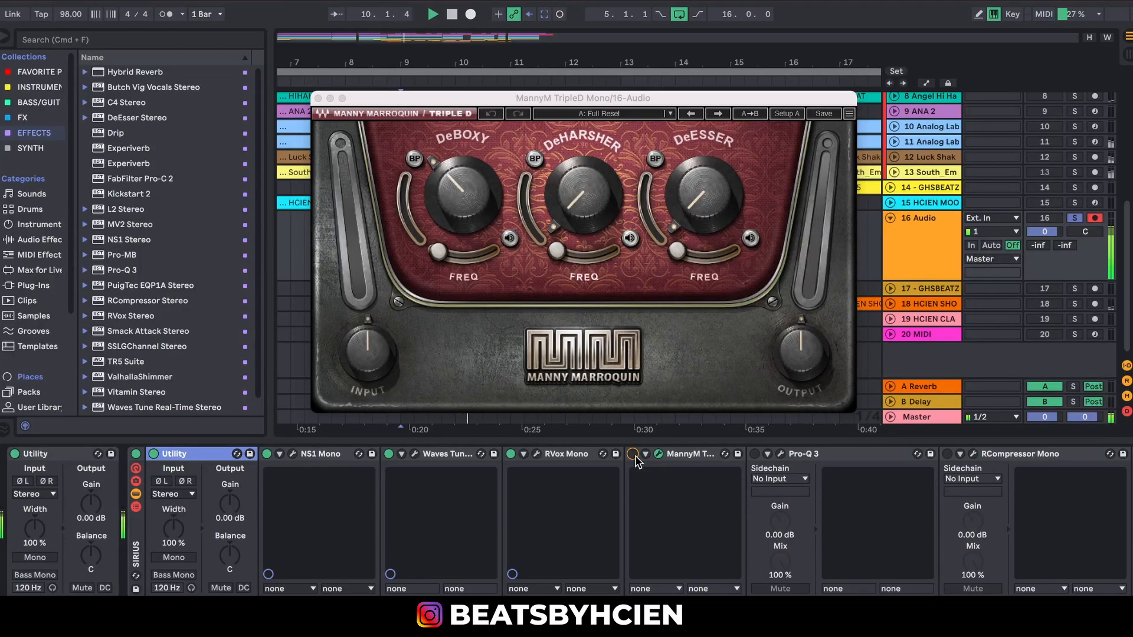
pyautogui.press('space')
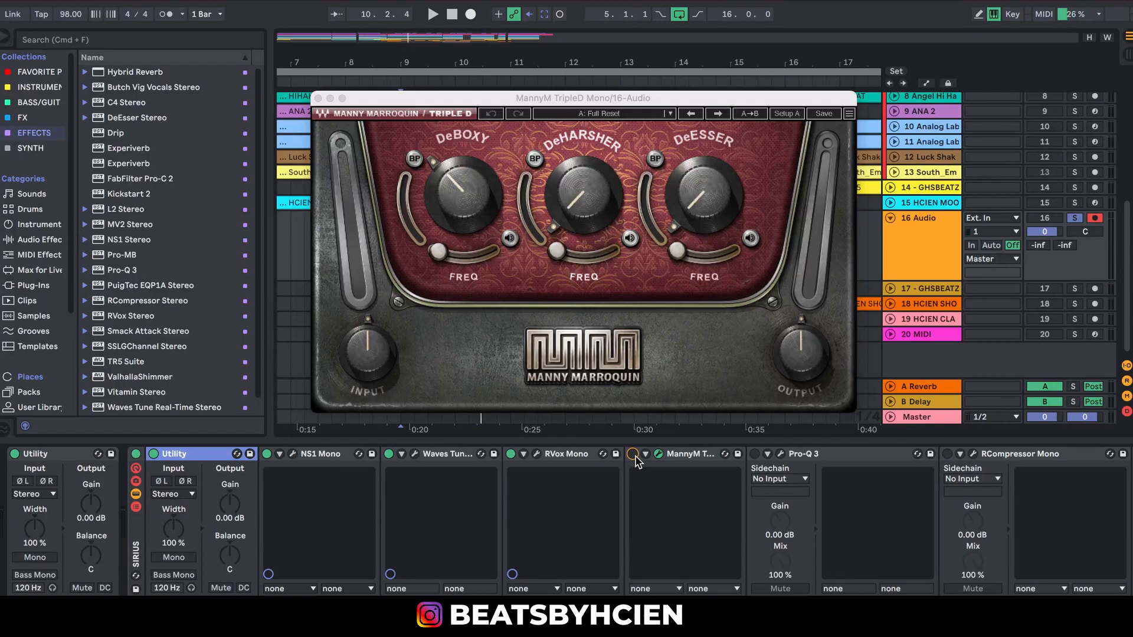
# - Listen to the DeBoxy band on its own during playback and adjust its frequency to 6.4
pyautogui.click(437, 252)
pyautogui.moveTo(437, 252); pyautogui.dragTo(439, 252)
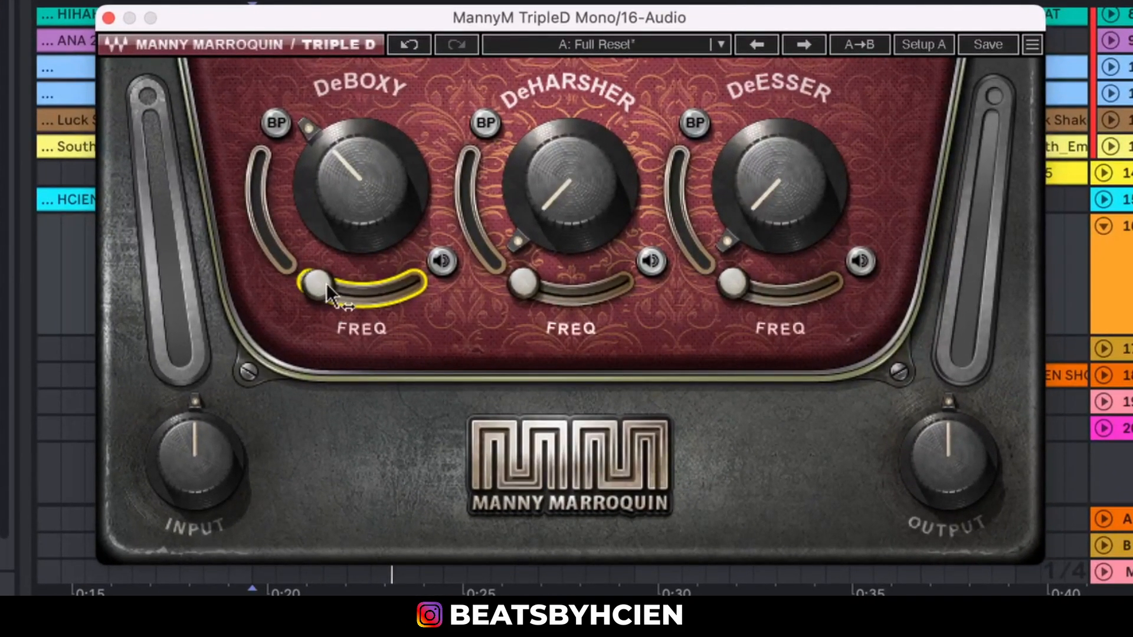
pyautogui.click(448, 259)
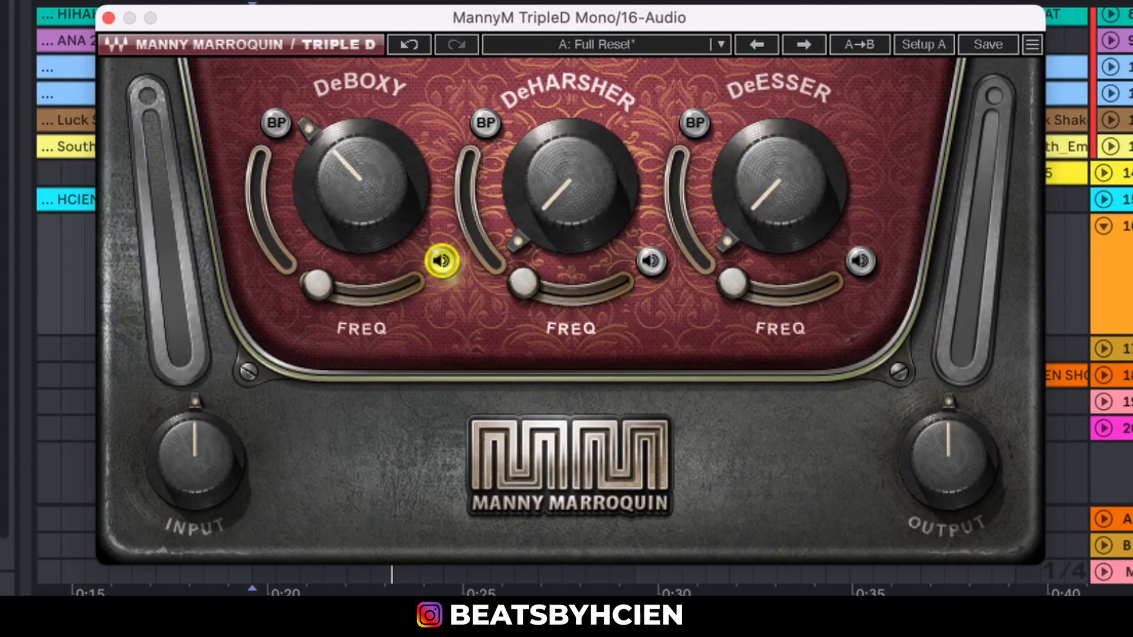
pyautogui.press('space')
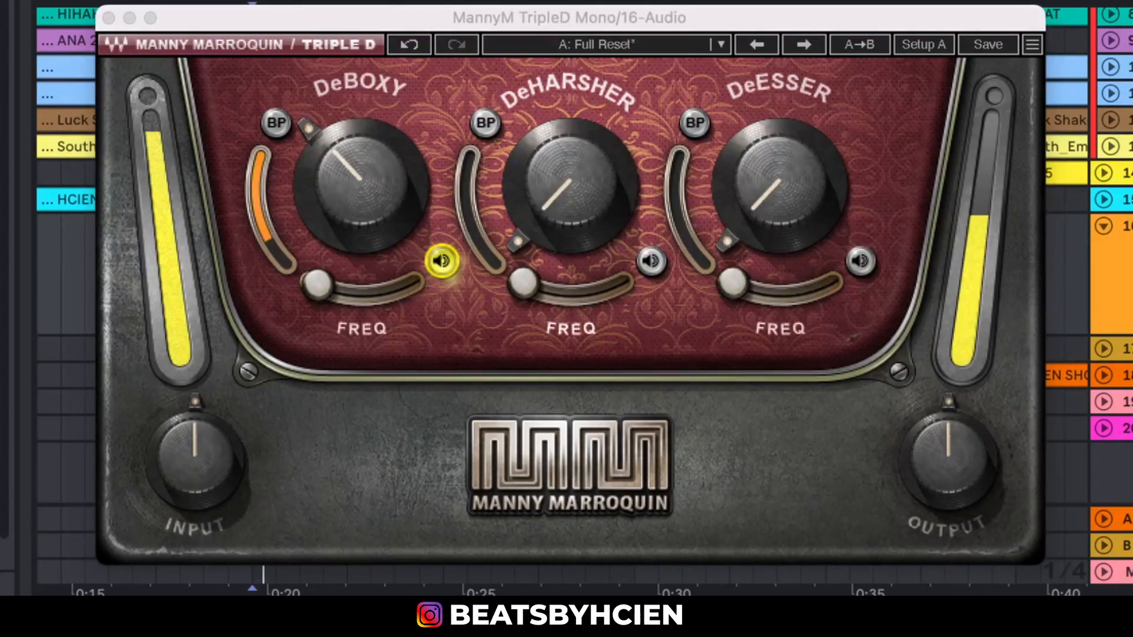
pyautogui.click(319, 280)
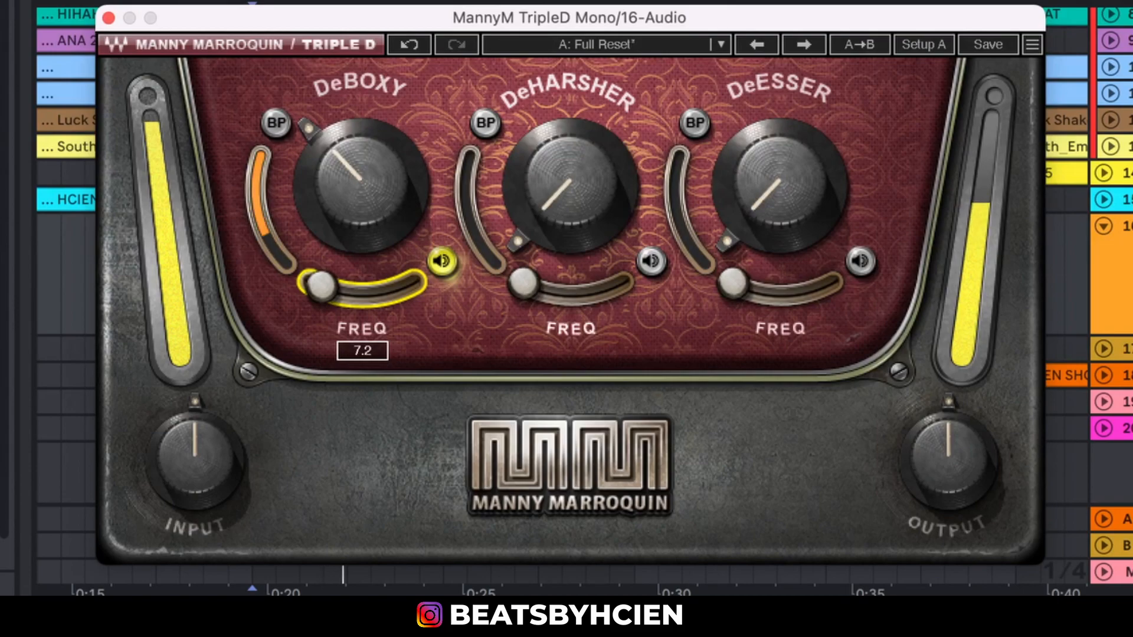
pyautogui.press('space')
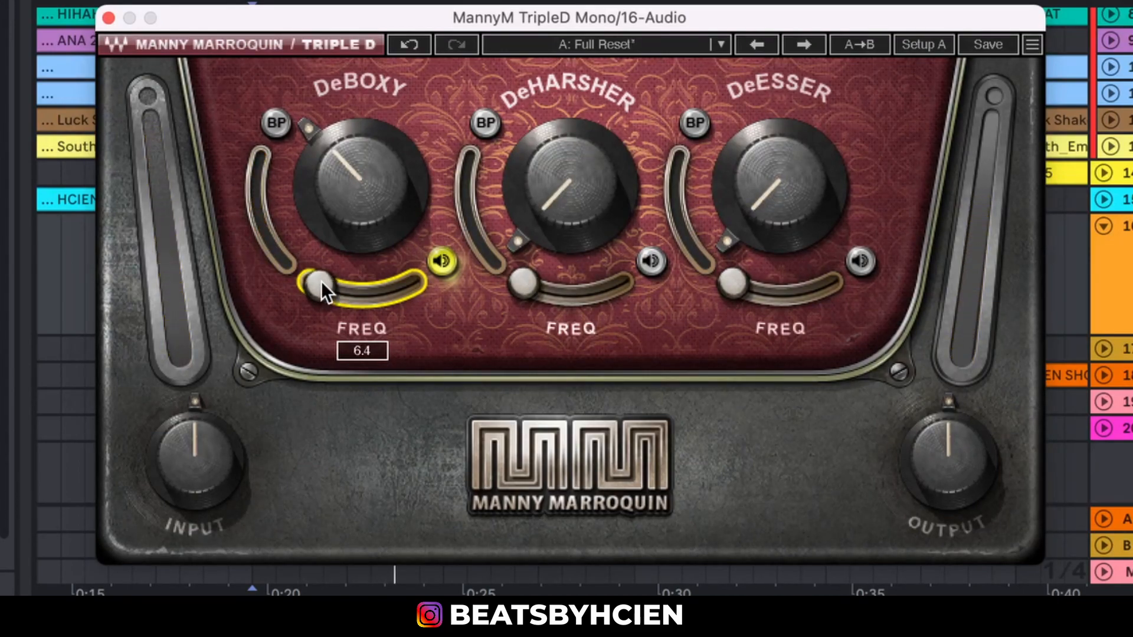
# - Turn off the DeBoxy band's solo listening and play the vocal through the plugin
pyautogui.moveTo(343, 218)
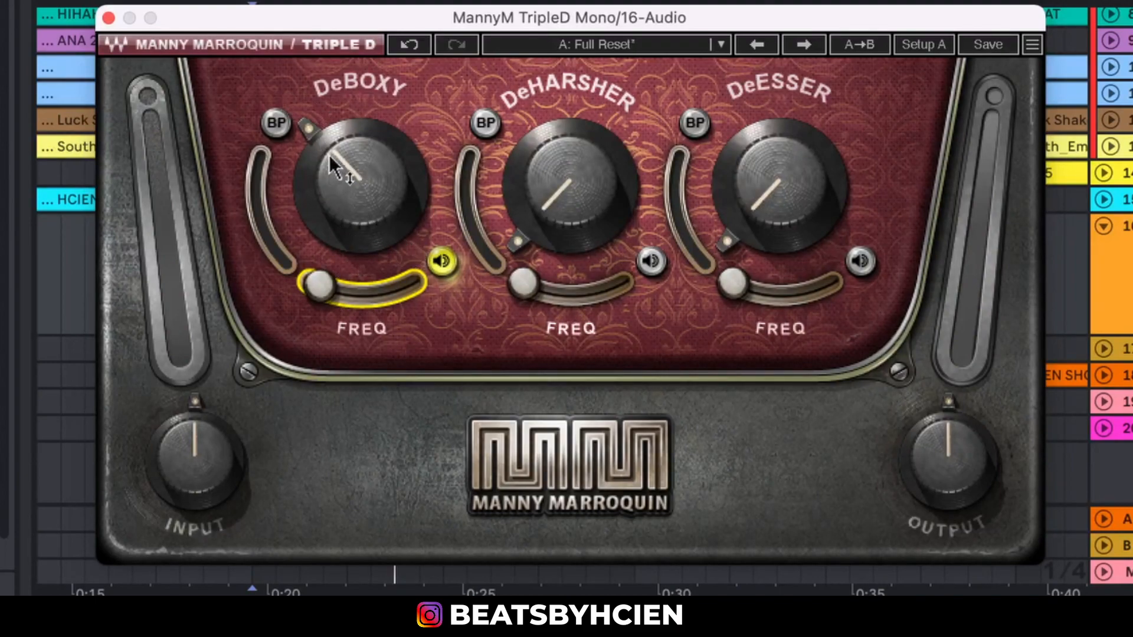
pyautogui.moveTo(348, 177)
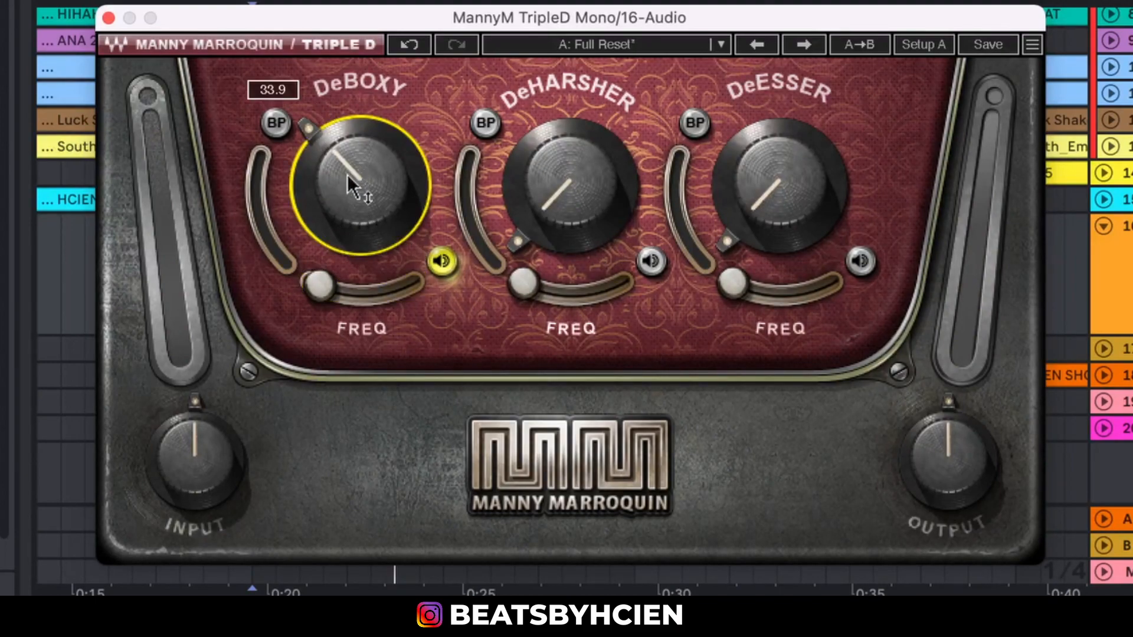
pyautogui.click(440, 263)
pyautogui.press('space')
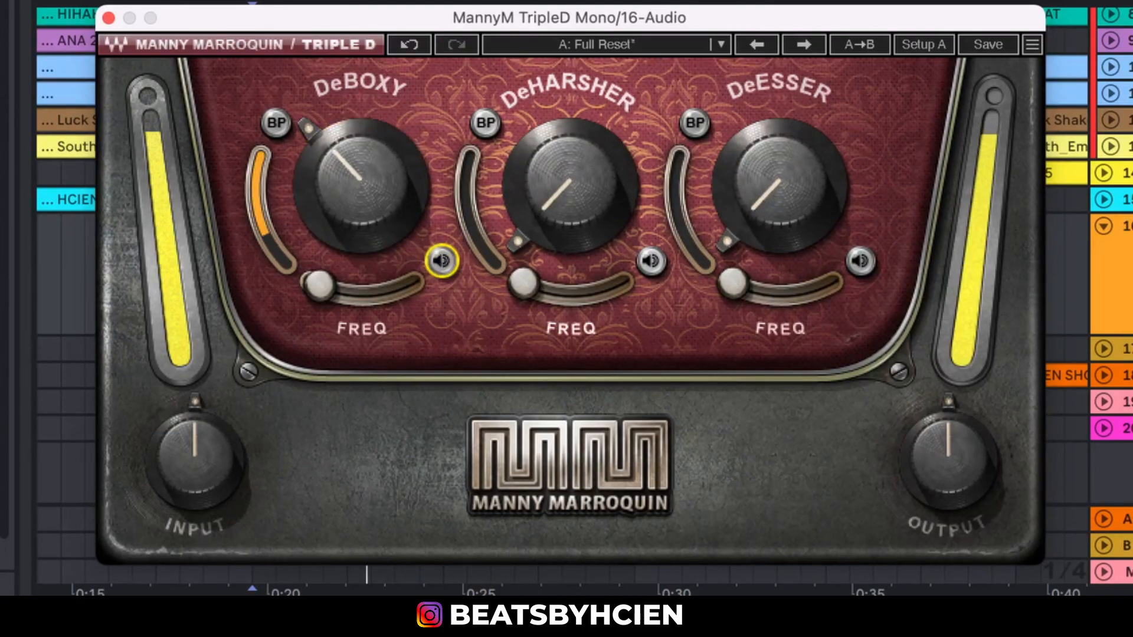
pyautogui.press('space')
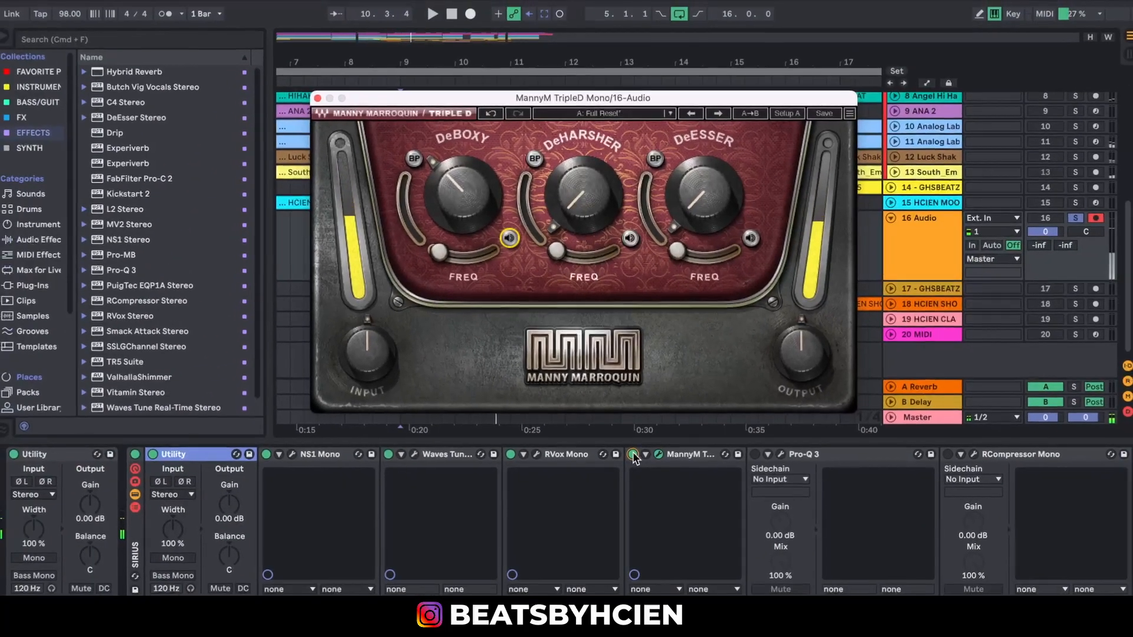
# - Compare the vocal's sound during playback with MannyM TripleD bypassed and switched back on
pyautogui.click(633, 454)
pyautogui.press('space')
pyautogui.press('space')
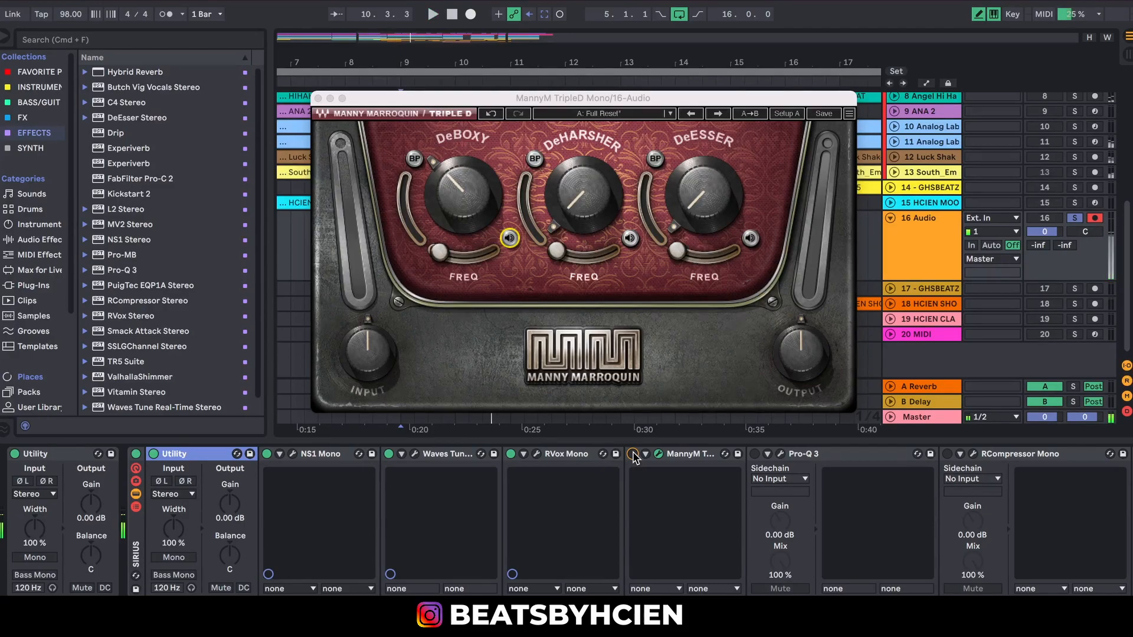
pyautogui.click(633, 454)
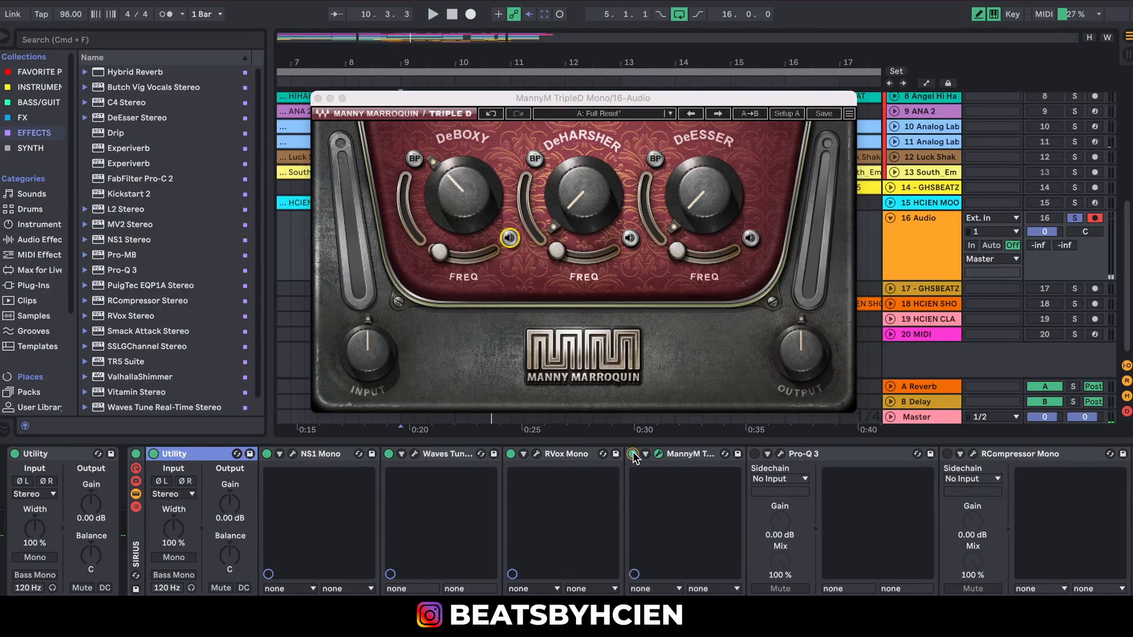
pyautogui.press('space')
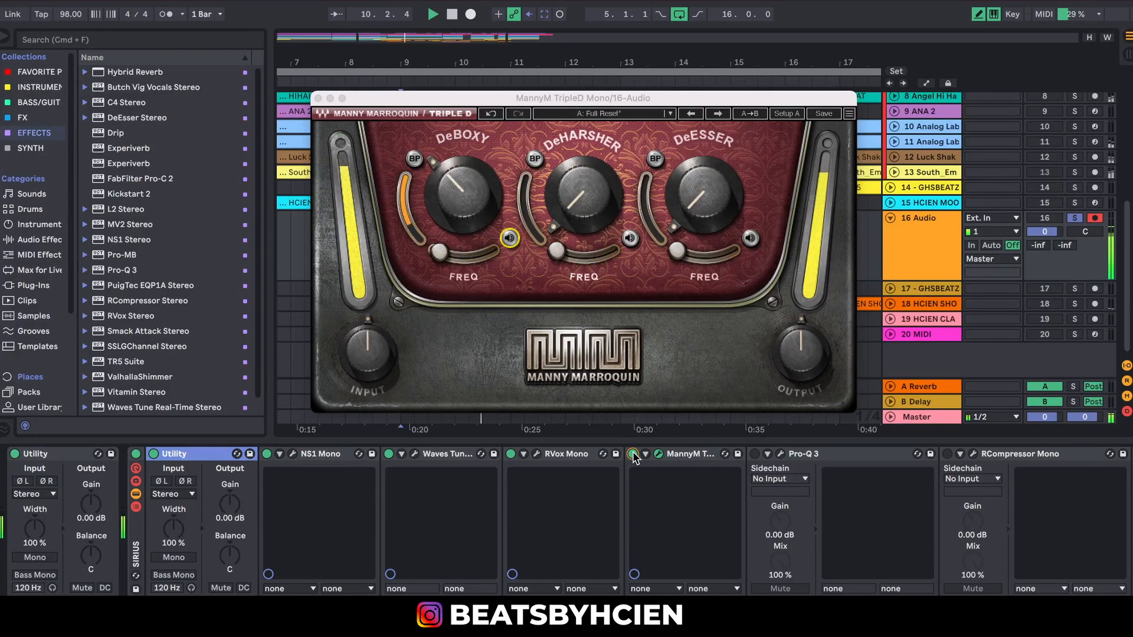
# - Stop playback and close MannyM TripleD's window, bringing up Pro-Q 3's instead
pyautogui.press('space')
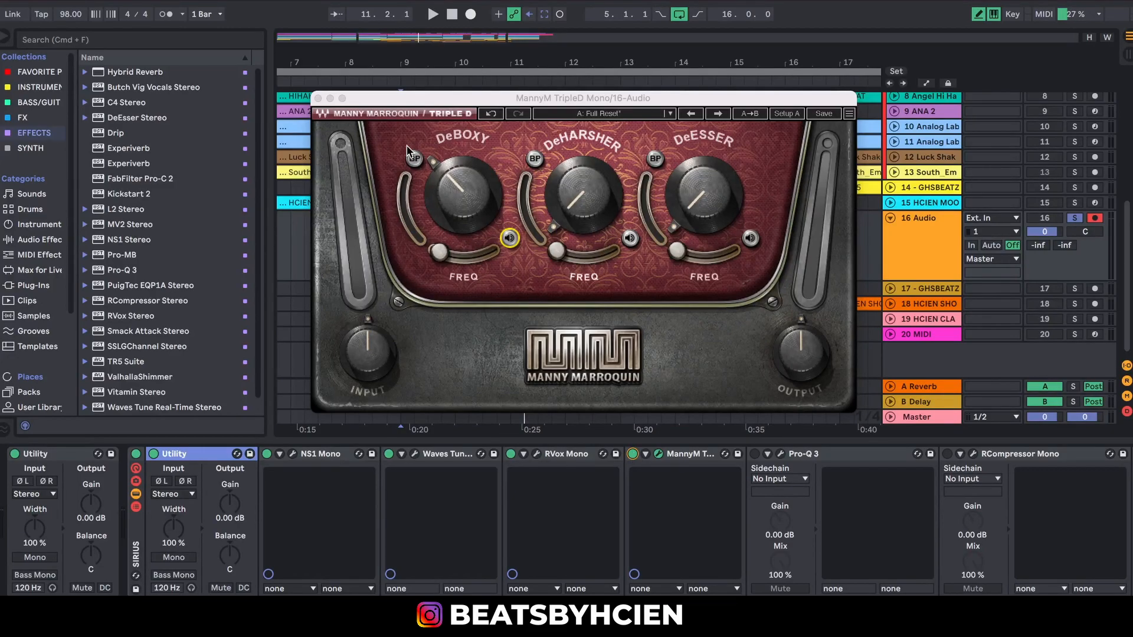
pyautogui.click(318, 98)
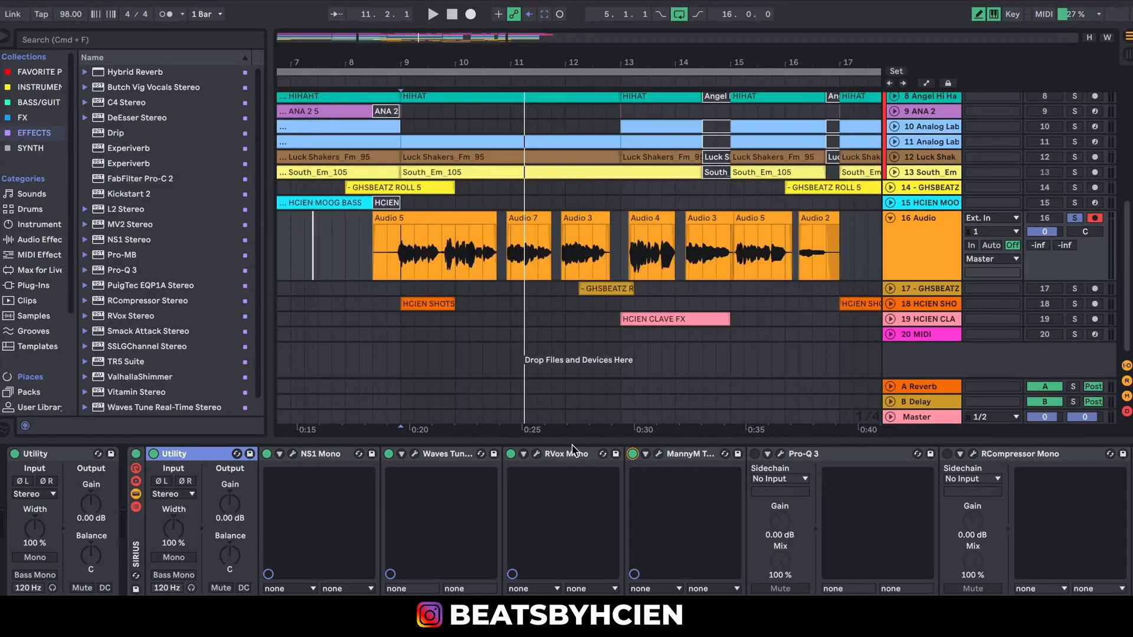
pyautogui.click(779, 454)
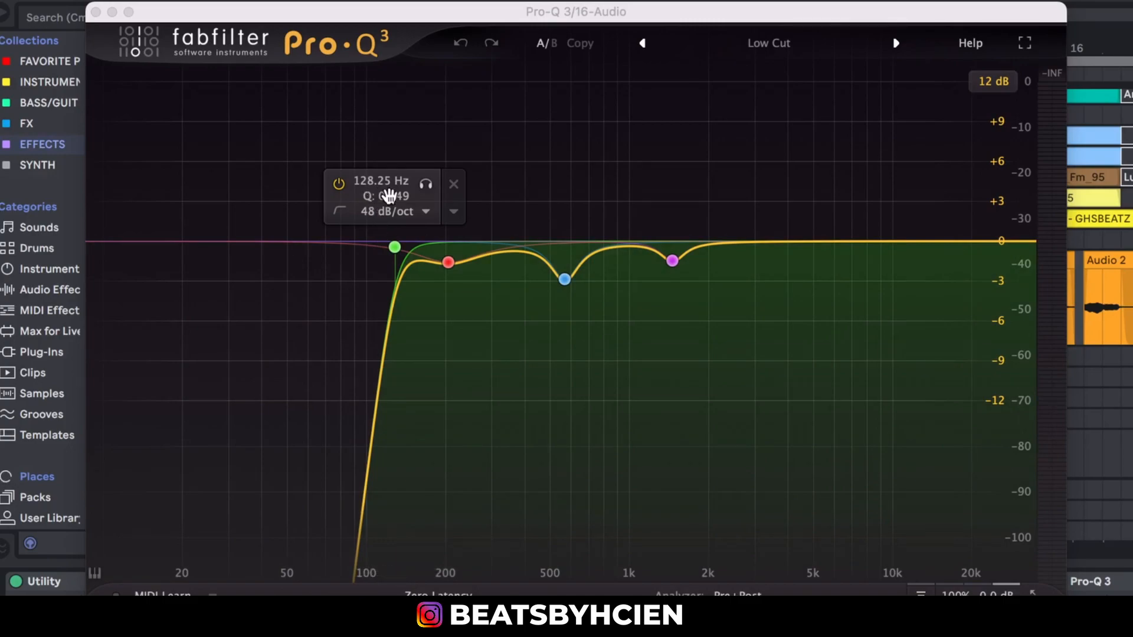
# - Select Pro-Q 3's three bell bands in turn to examine their frequency, gain and Q settings
pyautogui.click(447, 263)
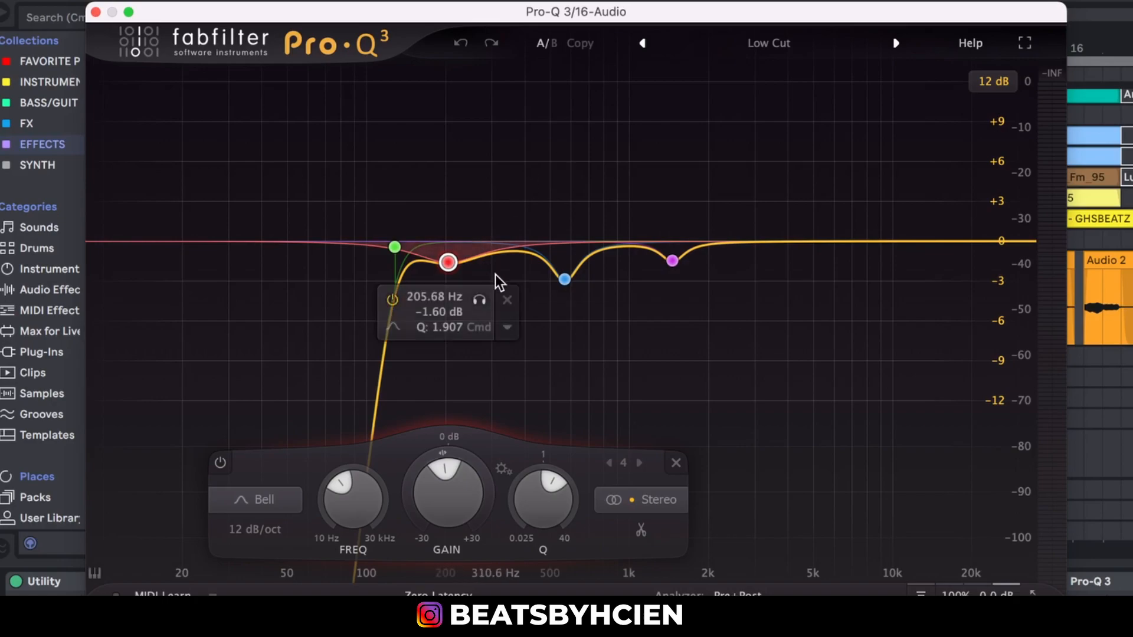
pyautogui.click(566, 279)
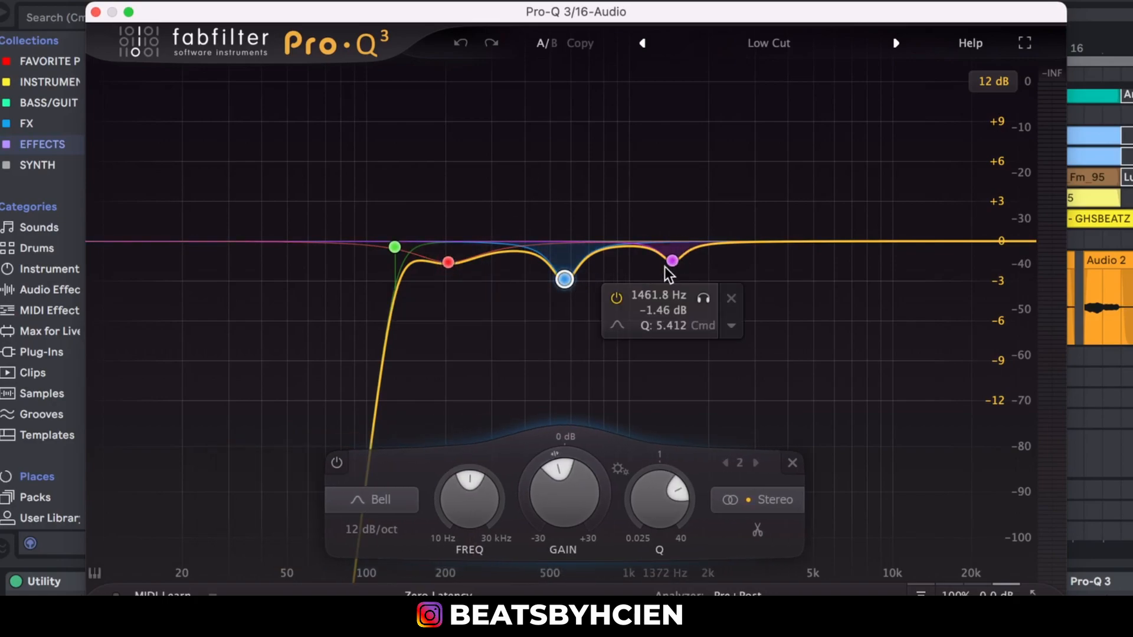
pyautogui.click(672, 261)
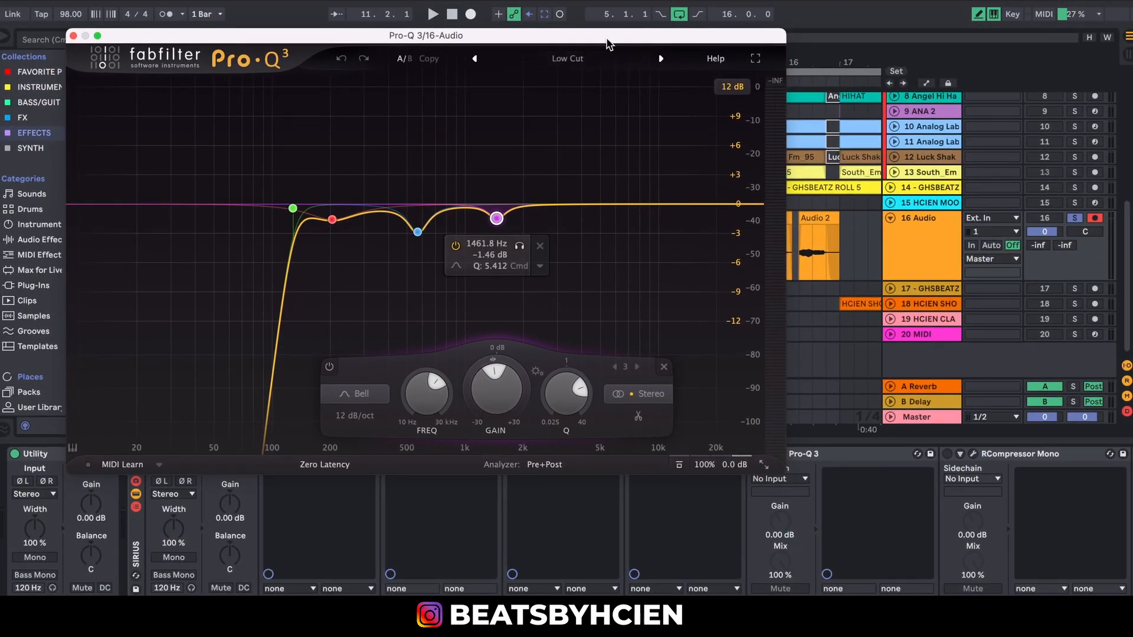
# - Audition the vocal during playback with Pro-Q 3 switched on, and close its window
pyautogui.moveTo(608, 43); pyautogui.dragTo(648, 0)
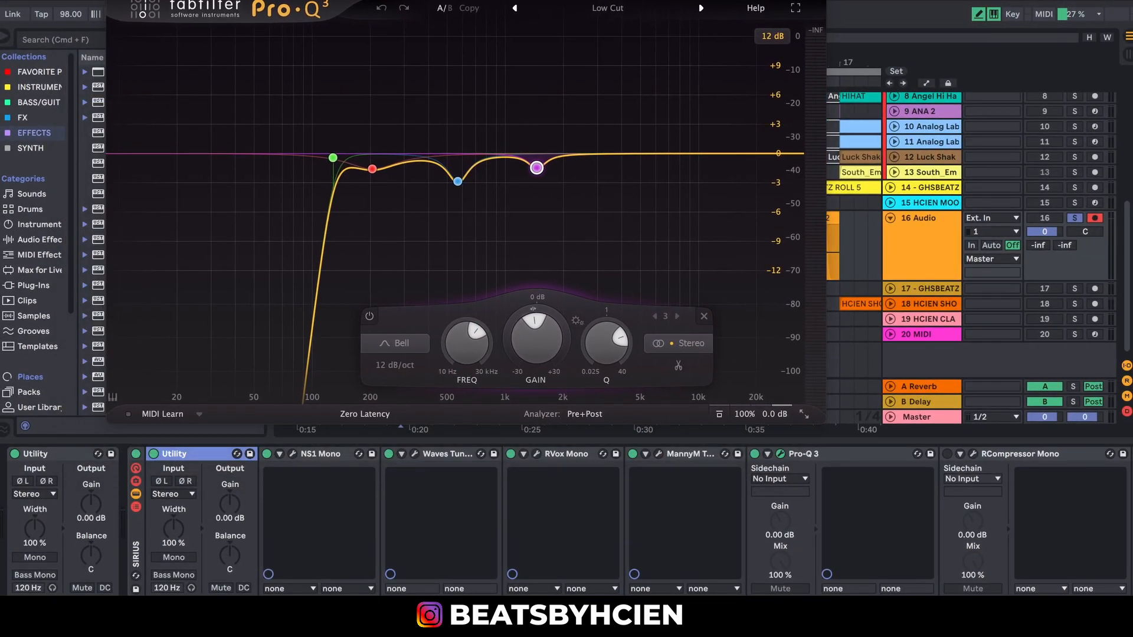
pyautogui.click(755, 453)
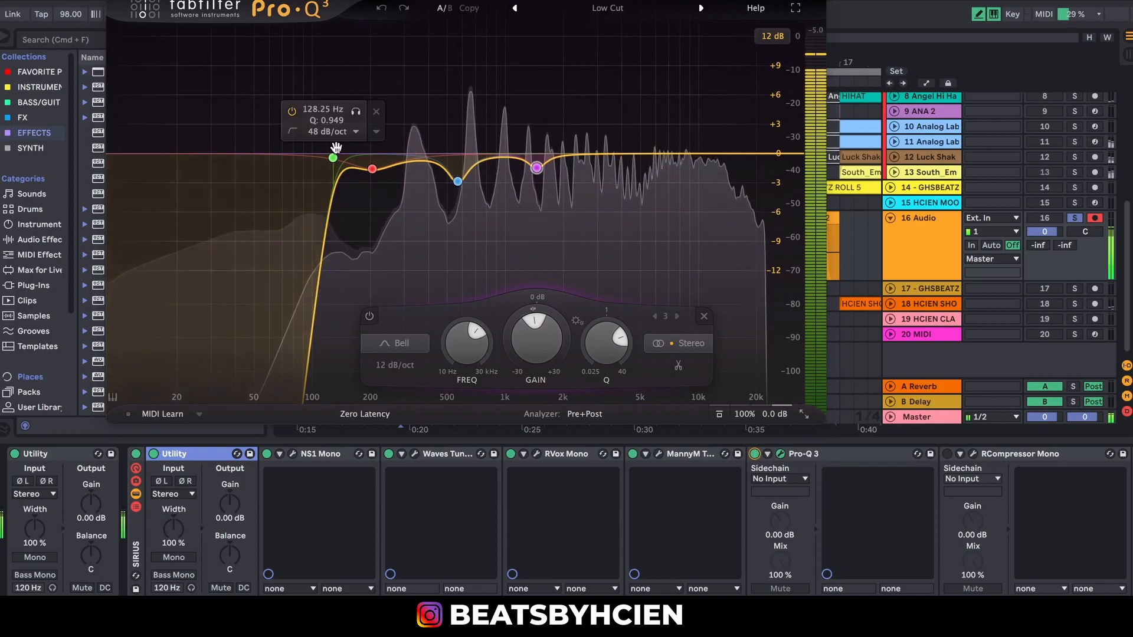
pyautogui.press('space')
pyautogui.moveTo(409, 0); pyautogui.dragTo(537, 71)
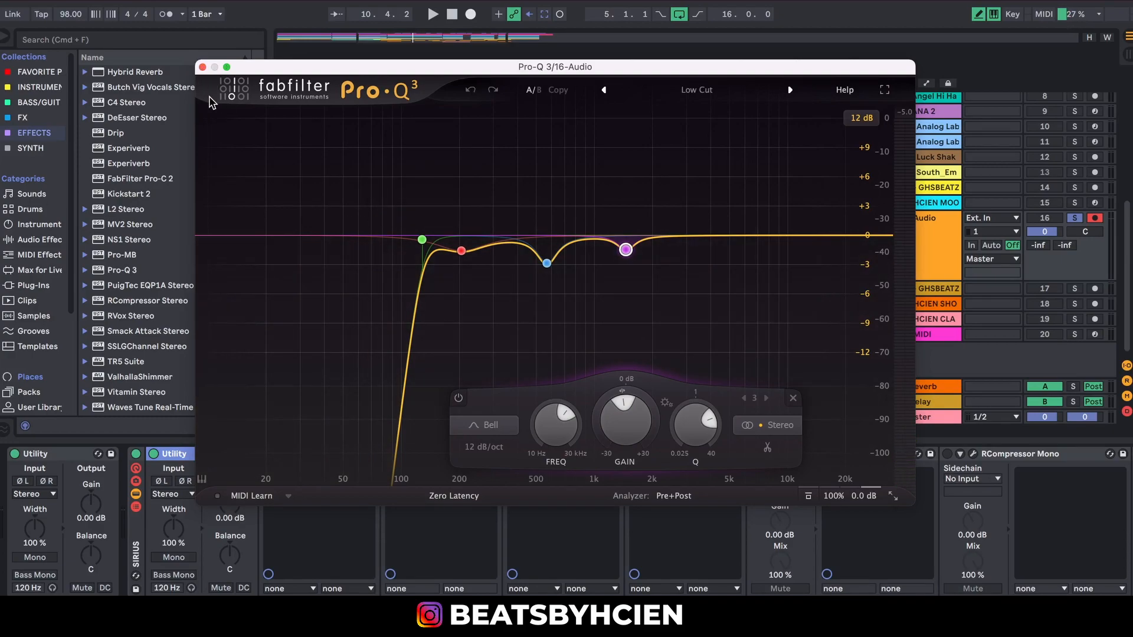
pyautogui.click(203, 68)
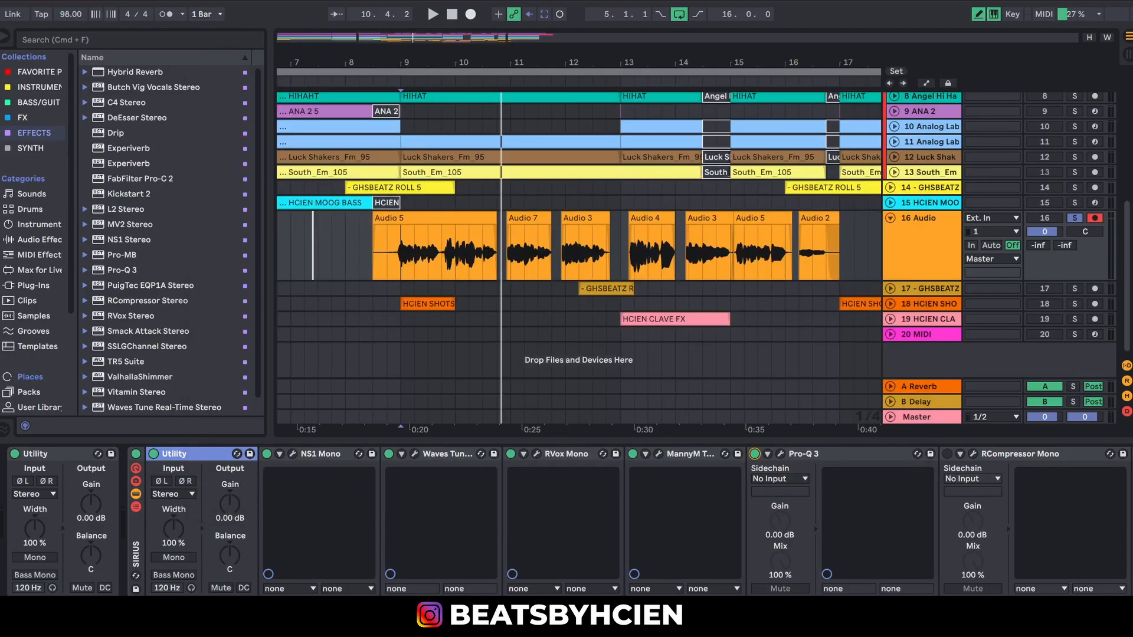
# - Open RCompressor Mono's settings and place its window over the arrangement
pyautogui.hscroll(5, 769, 531)
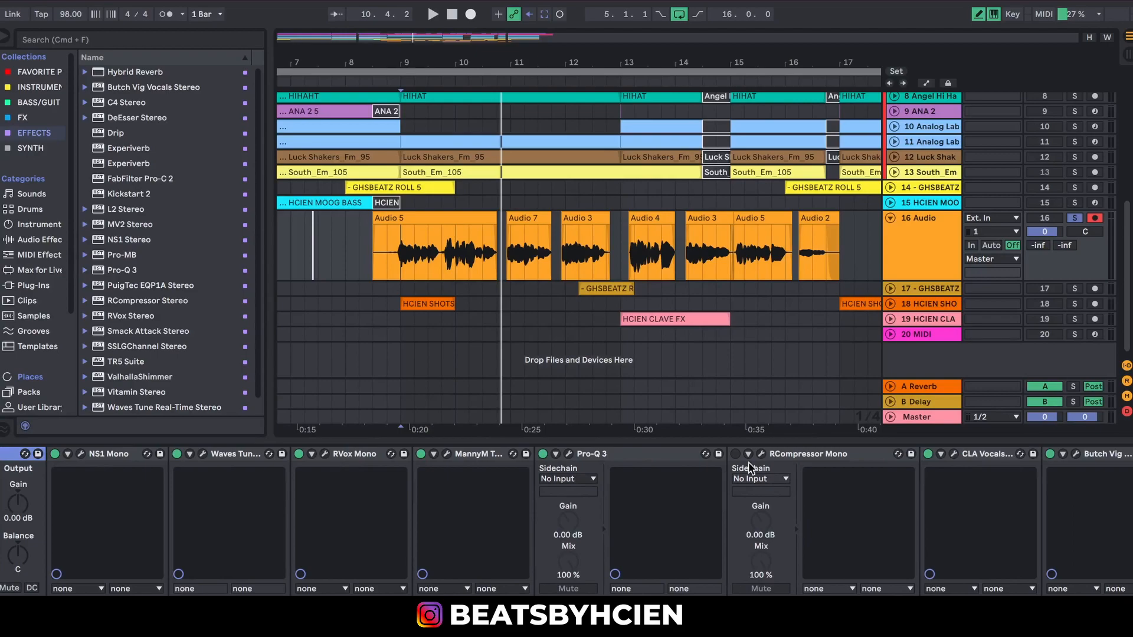
pyautogui.click(761, 453)
pyautogui.moveTo(244, 42); pyautogui.dragTo(565, 27)
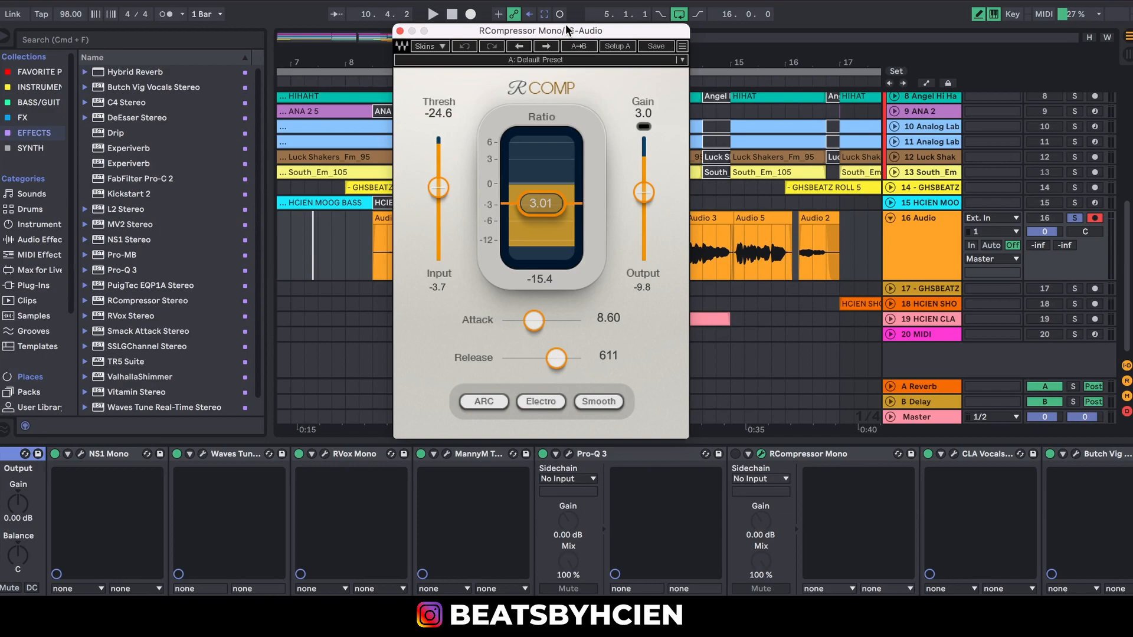
# - Examine RCompressor's threshold, ratio, gain, attack and release settings, and close its window
pyautogui.moveTo(567, 29); pyautogui.dragTo(387, 58)
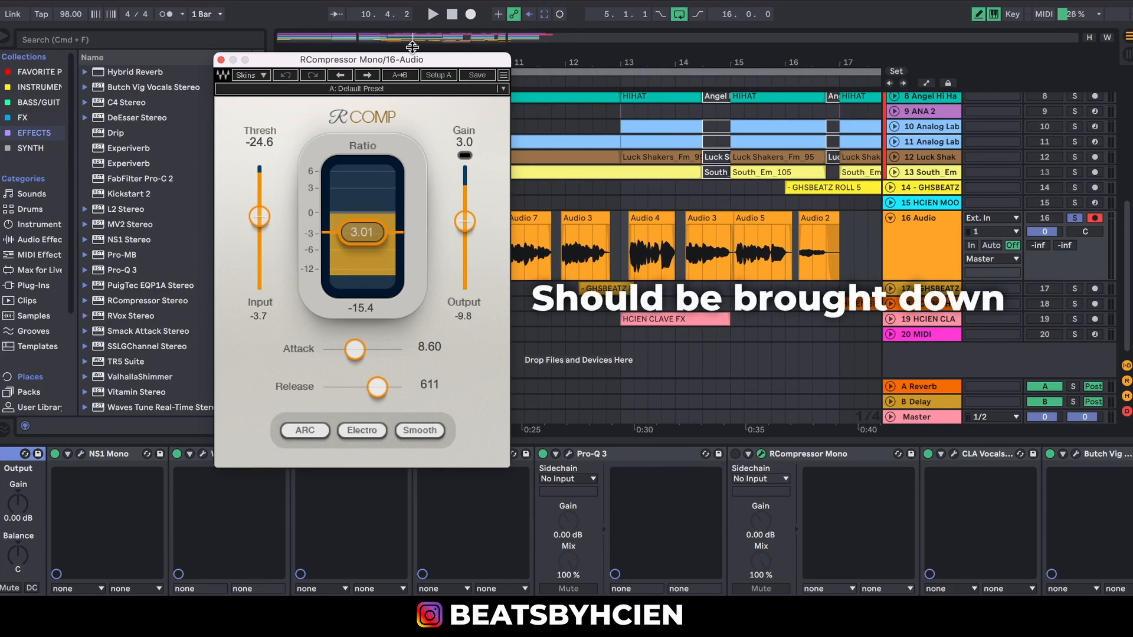
pyautogui.moveTo(407, 58); pyautogui.dragTo(577, 48)
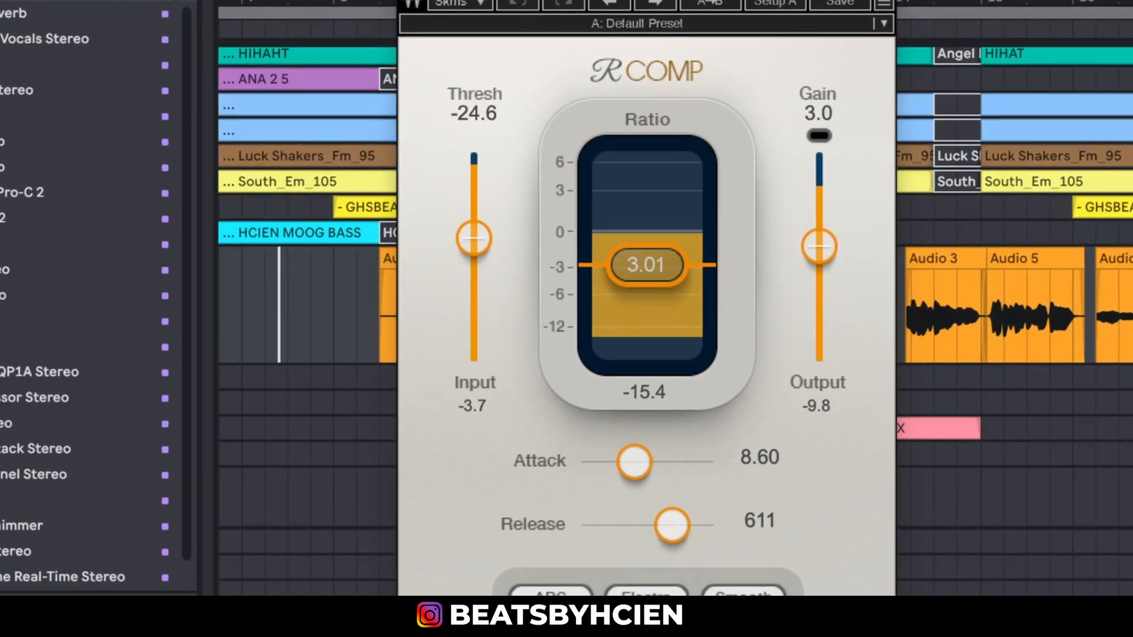
pyautogui.moveTo(662, 0); pyautogui.dragTo(535, 2)
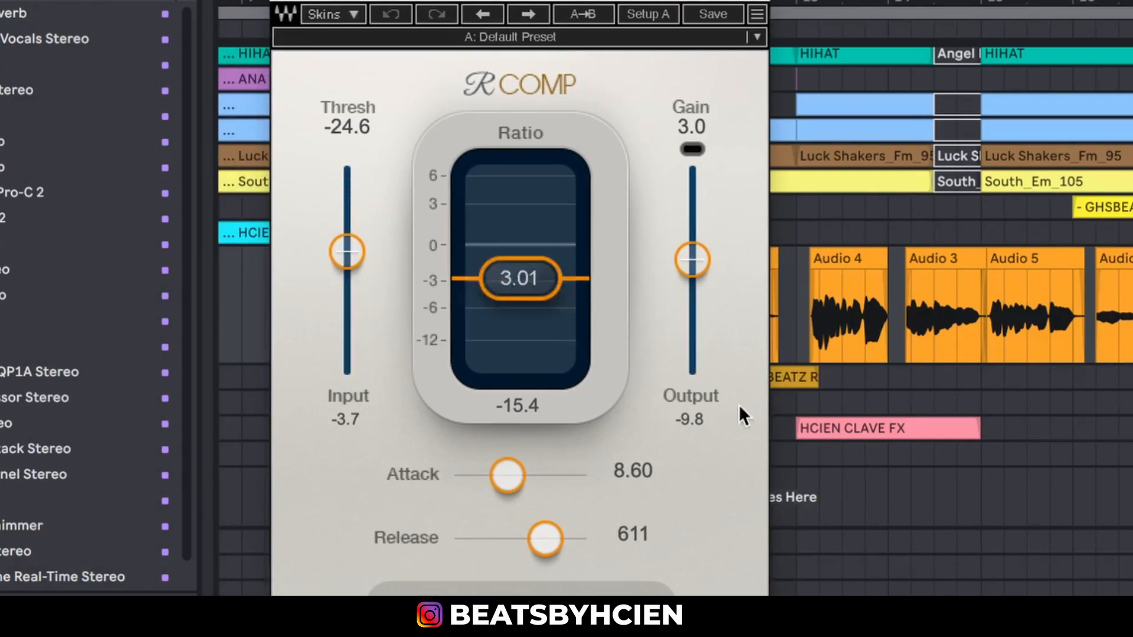
pyautogui.moveTo(579, 6); pyautogui.dragTo(676, 5)
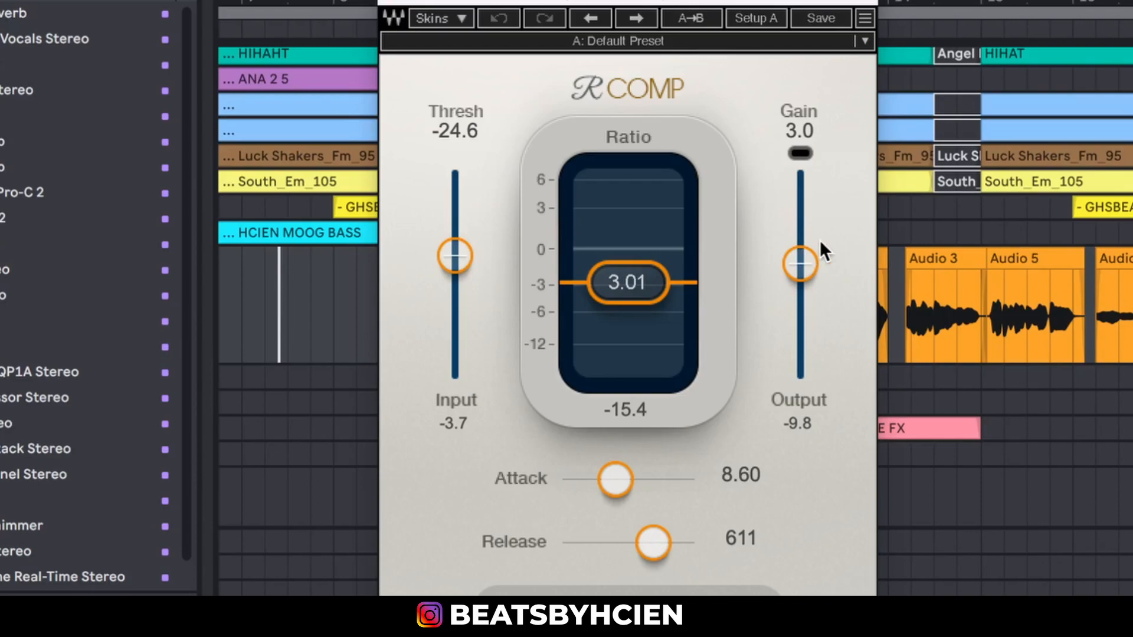
pyautogui.click(389, 1)
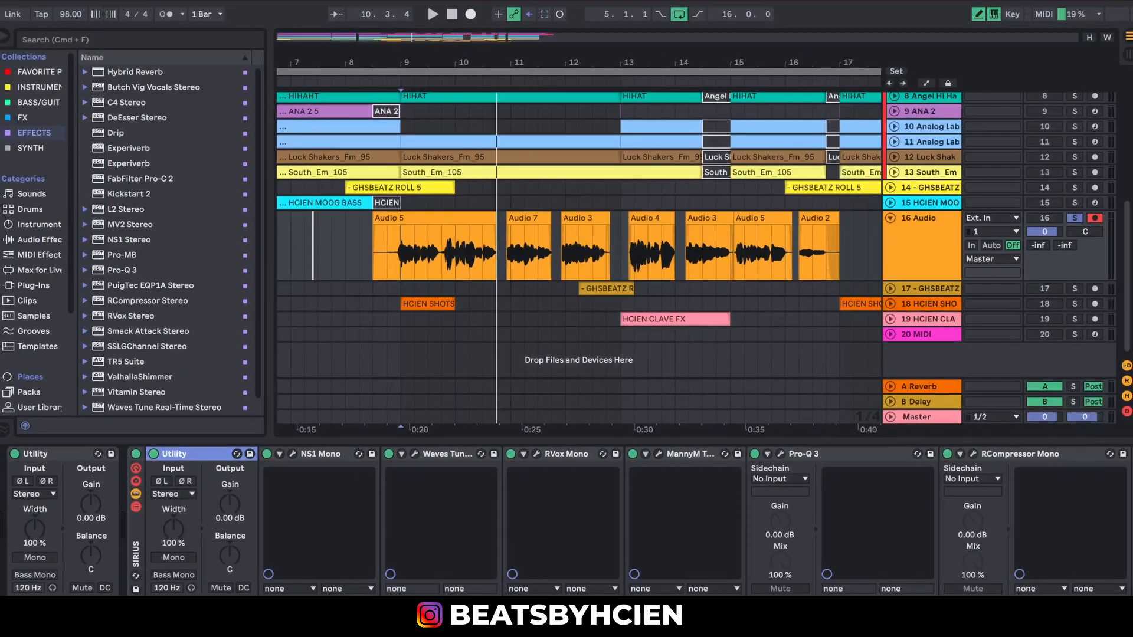
# - Switch on CLA Vocals Stereo and open its settings over the arrangement
pyautogui.hscroll(3, 567, 519)
pyautogui.hscroll(3, 725, 519)
pyautogui.click(735, 455)
pyautogui.click(762, 455)
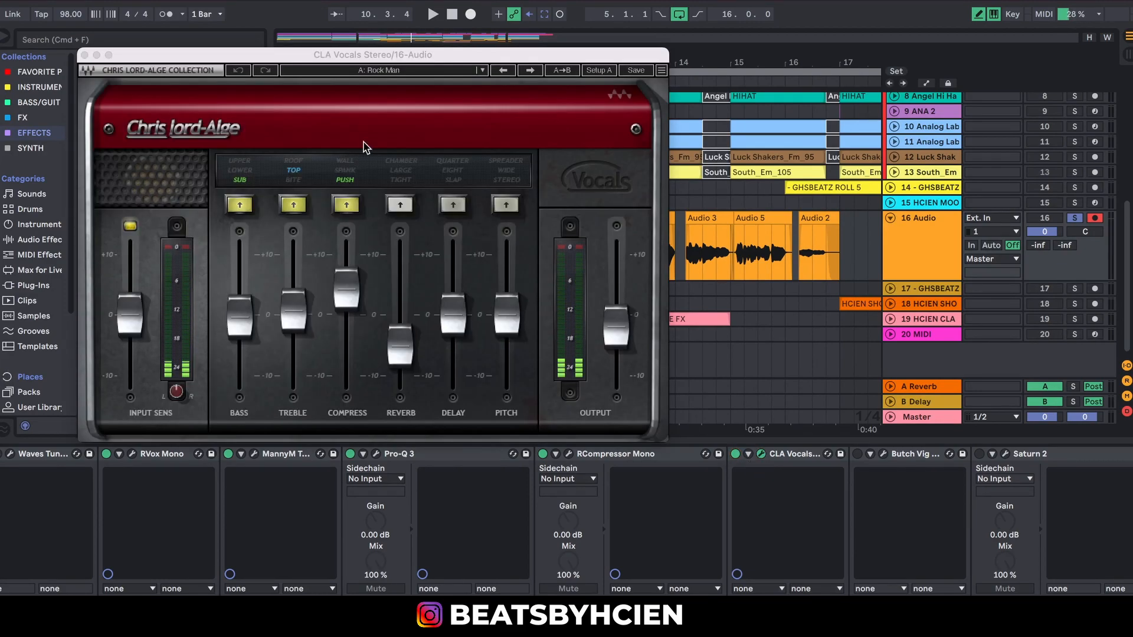
pyautogui.moveTo(397, 54); pyautogui.dragTo(594, 50)
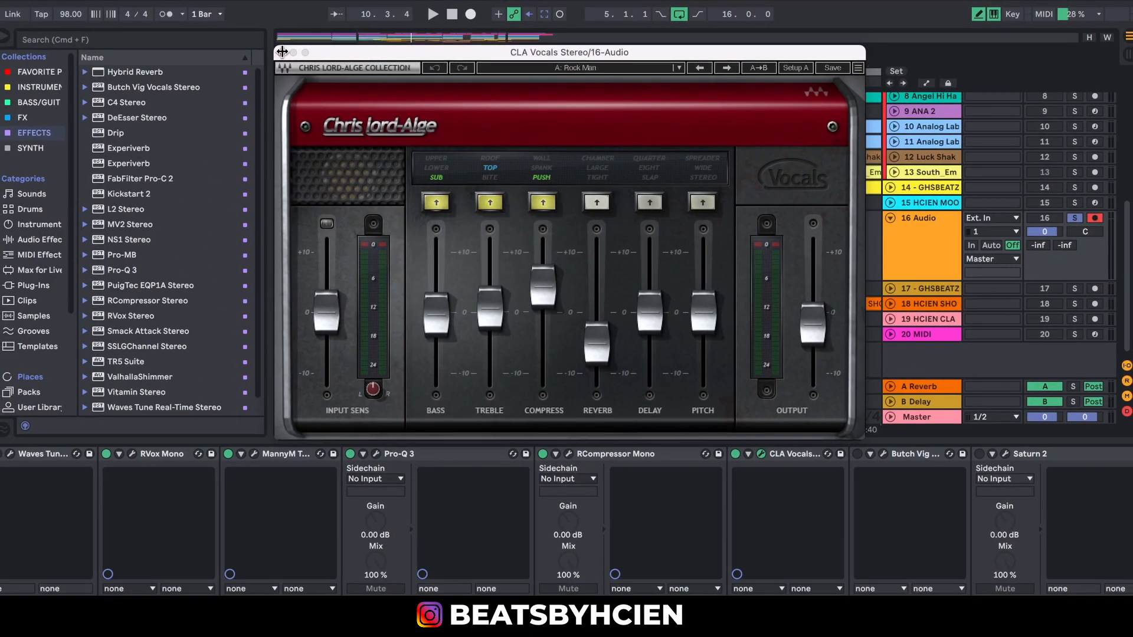
# - Compare the vocal during playback with CLA Vocals bypassed and switched back on, and close its window
pyautogui.moveTo(471, 58); pyautogui.dragTo(448, 0)
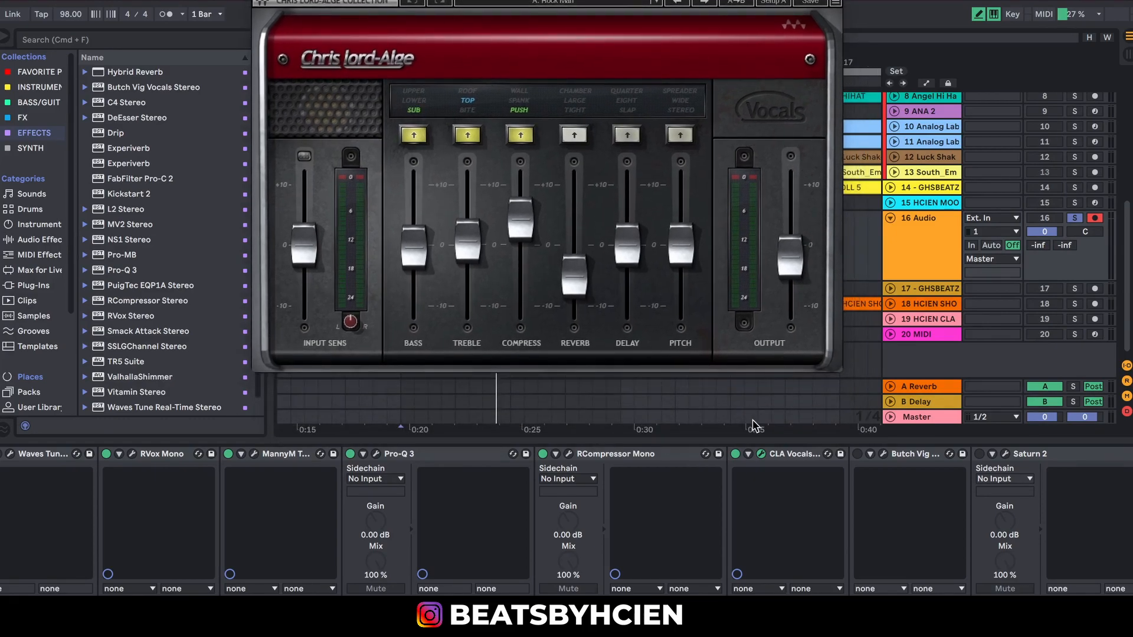
pyautogui.click(735, 454)
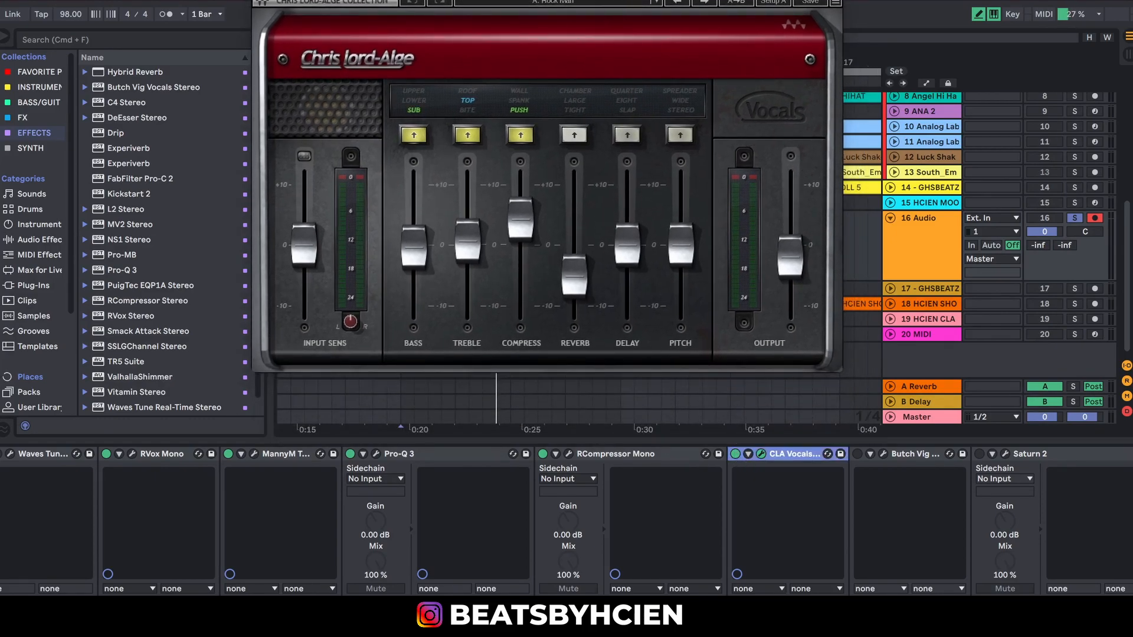
pyautogui.moveTo(619, 0); pyautogui.dragTo(622, 23)
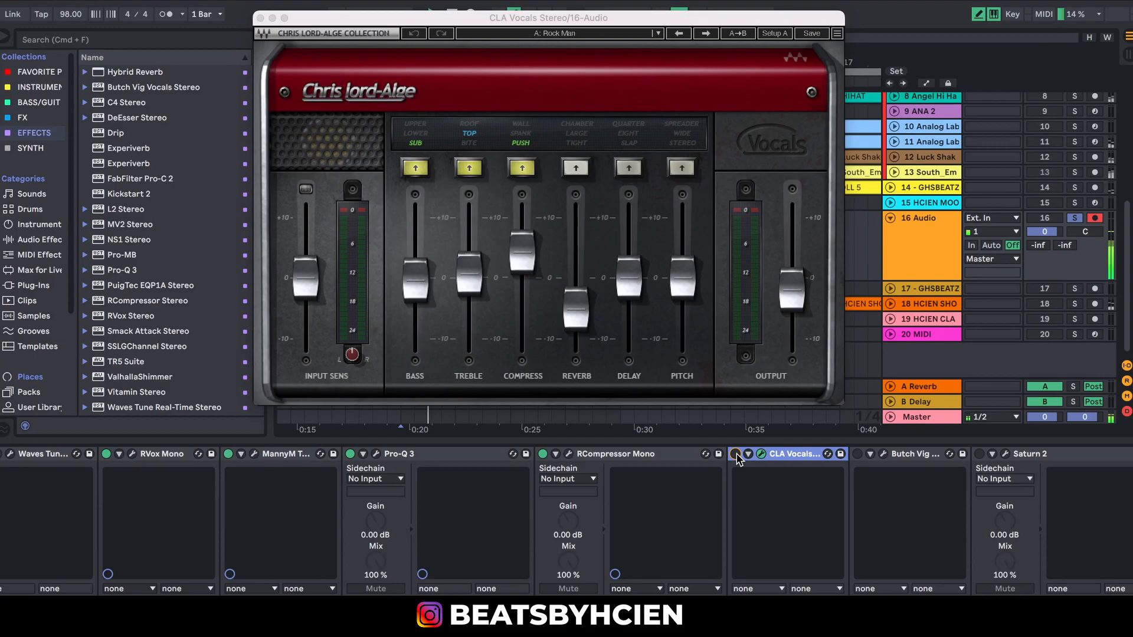
pyautogui.click(736, 454)
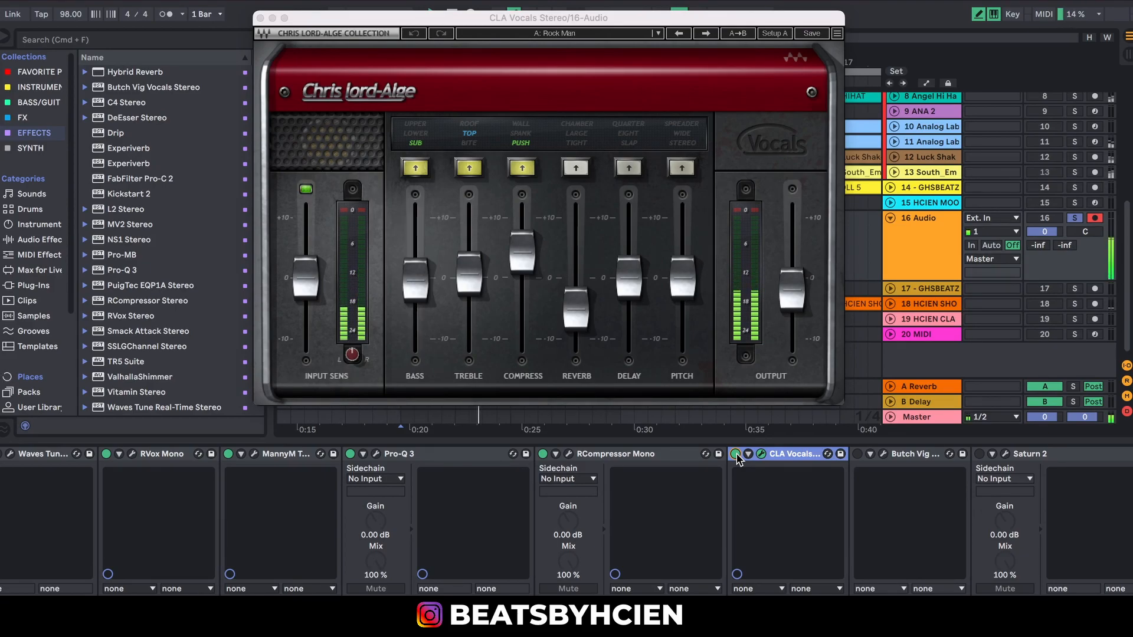
pyautogui.press('space')
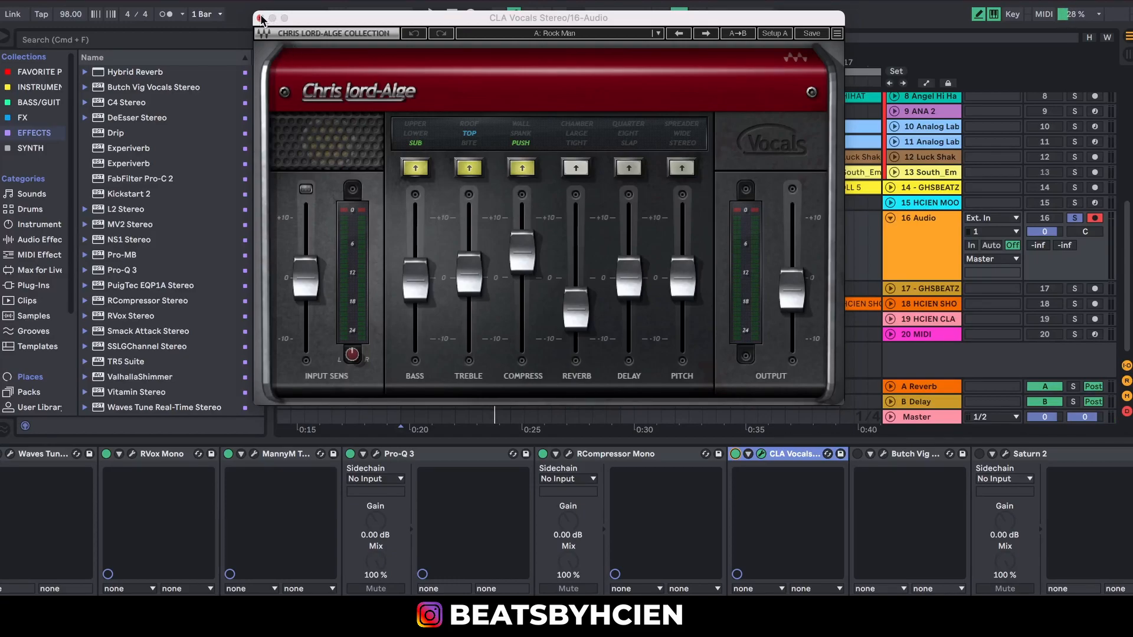
pyautogui.click(261, 18)
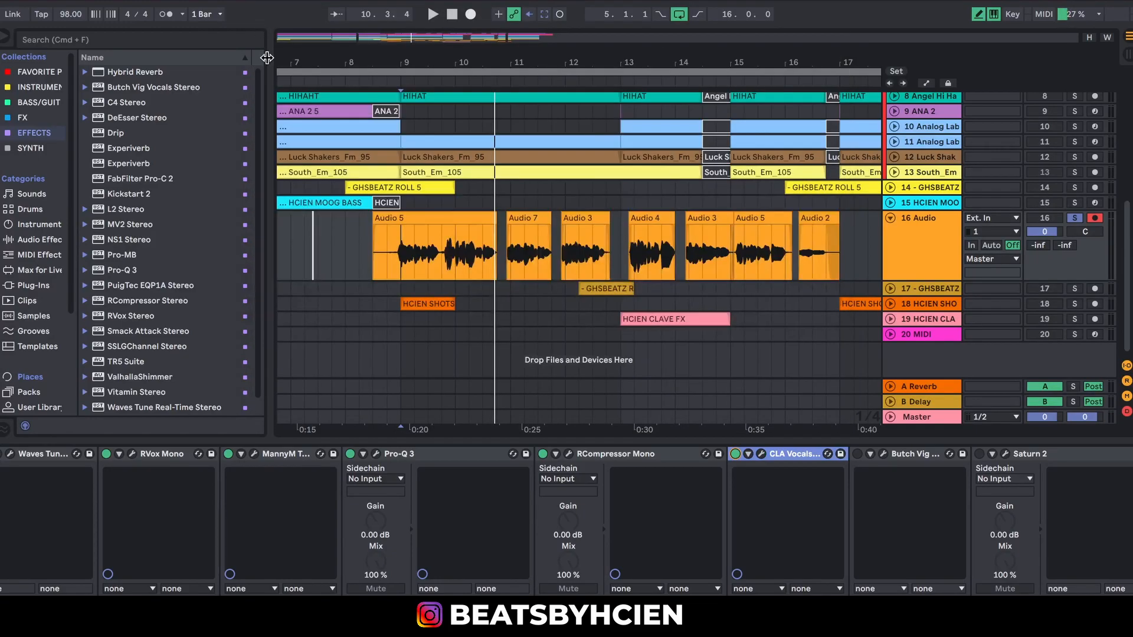
# - Open Butch Vig Vocals Stereo's settings over the arrangement and play a passage of the vocal
pyautogui.click(883, 454)
pyautogui.moveTo(409, 74); pyautogui.dragTo(617, 54)
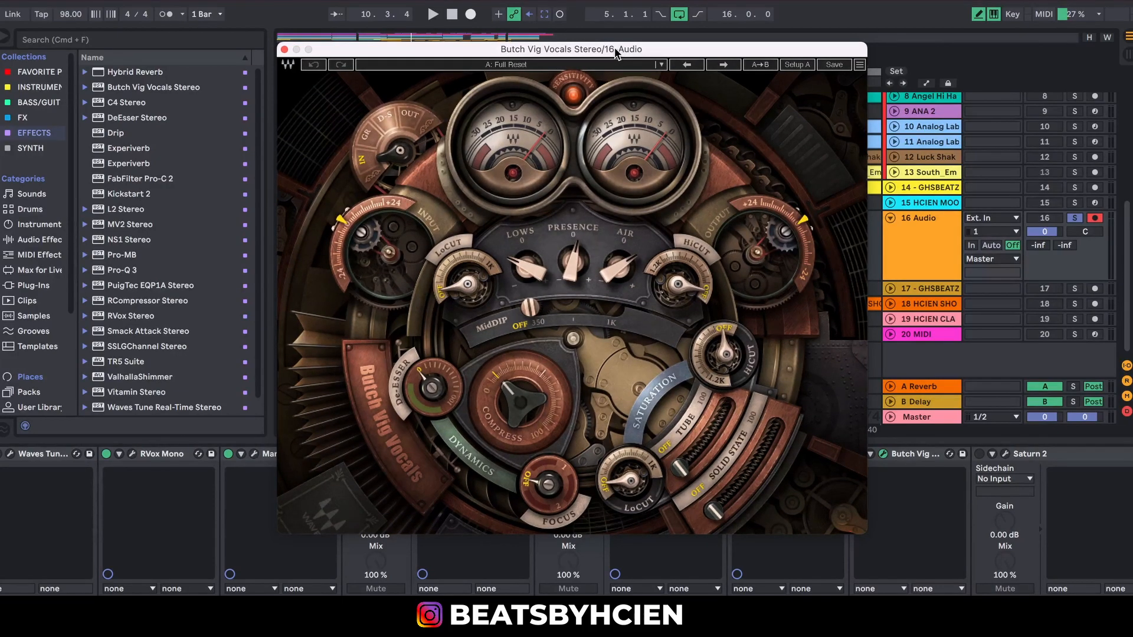
pyautogui.press('space')
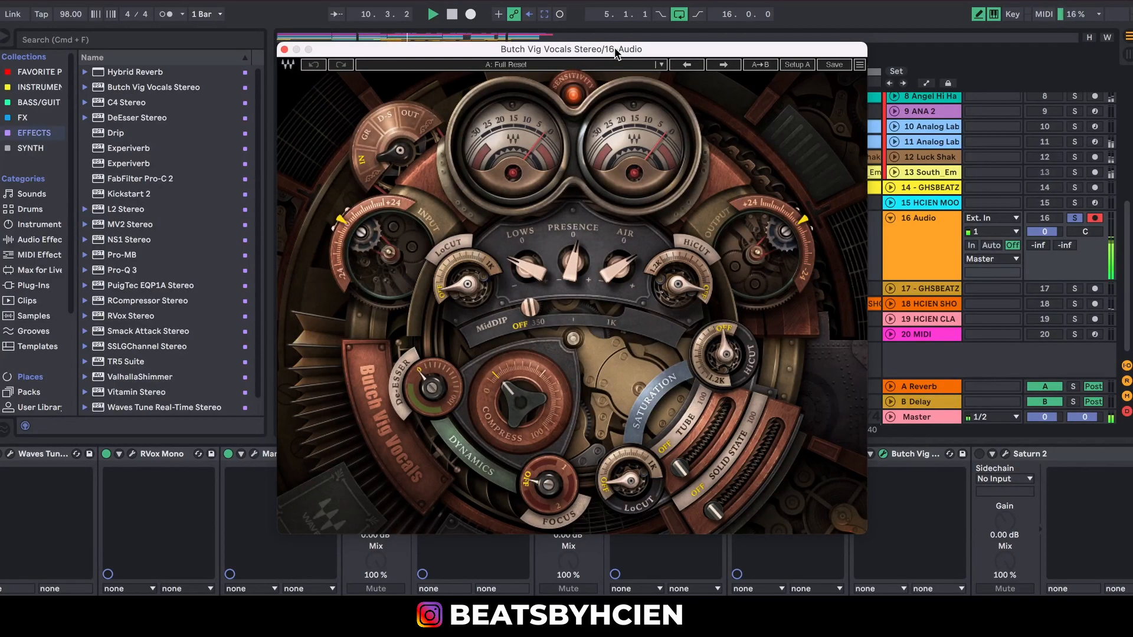
pyautogui.press('space')
# - Reposition the Butch Vig Vocals window and nudge its Presence control
pyautogui.moveTo(597, 52); pyautogui.dragTo(735, 48)
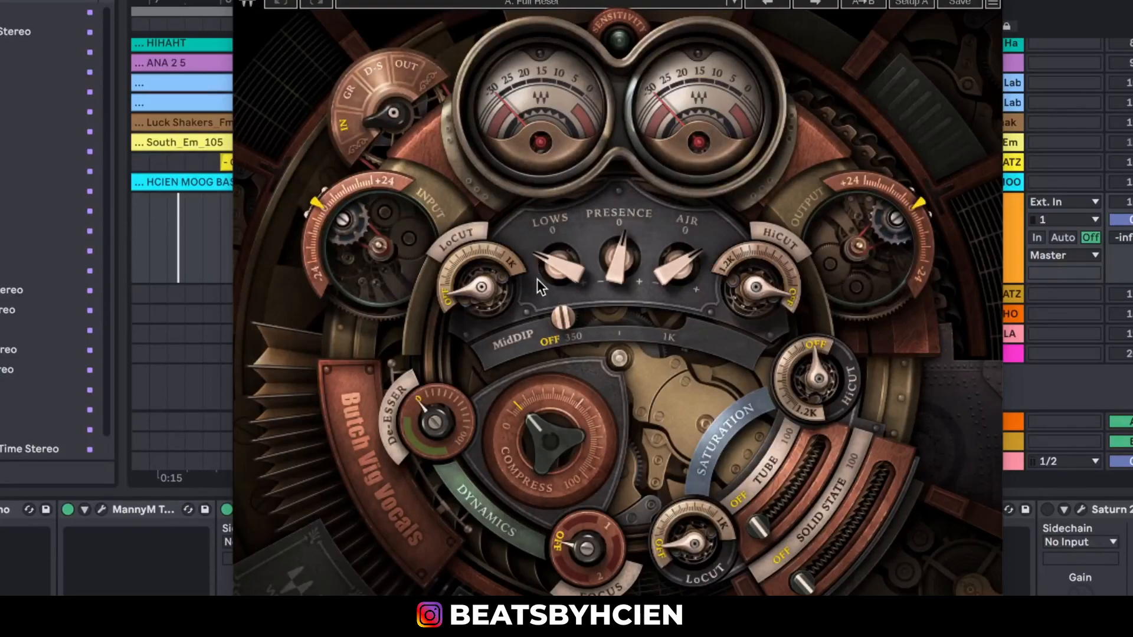
pyautogui.moveTo(619, 259); pyautogui.dragTo(619, 255)
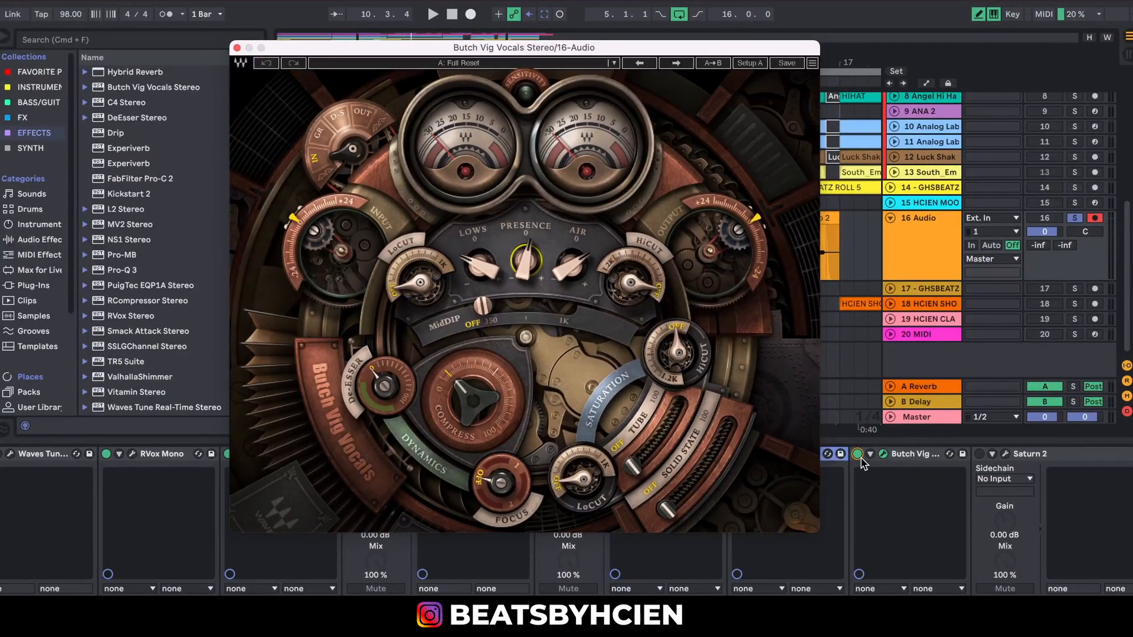
# - Compare the vocal with Butch Vig Vocals bypassed and switched back on, playing each version, and close its window
pyautogui.click(856, 454)
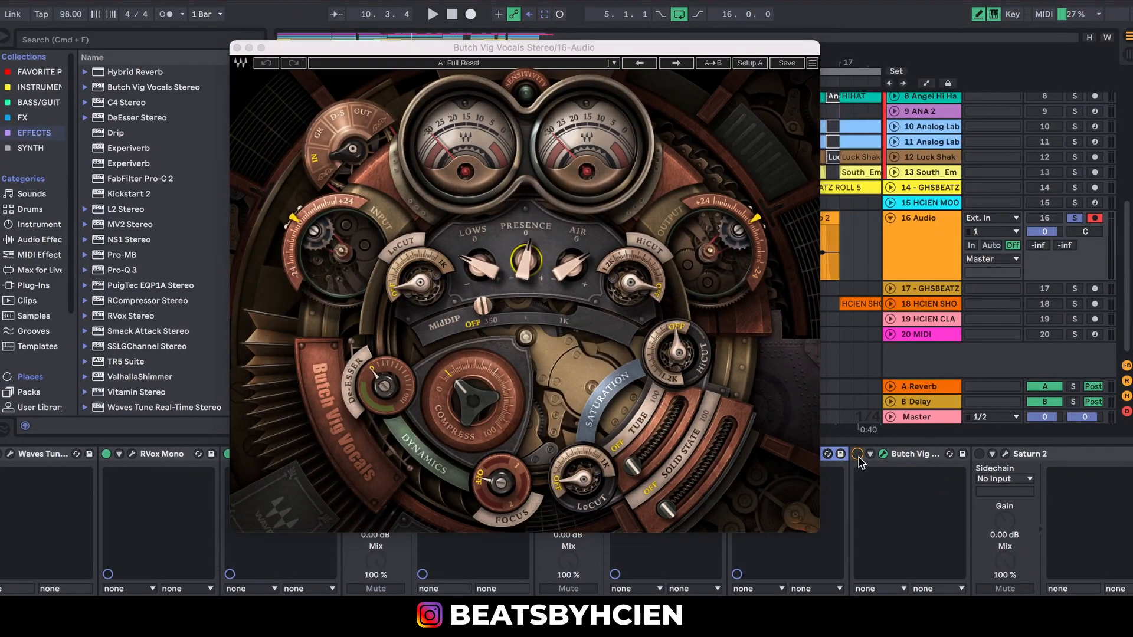
pyautogui.press('space')
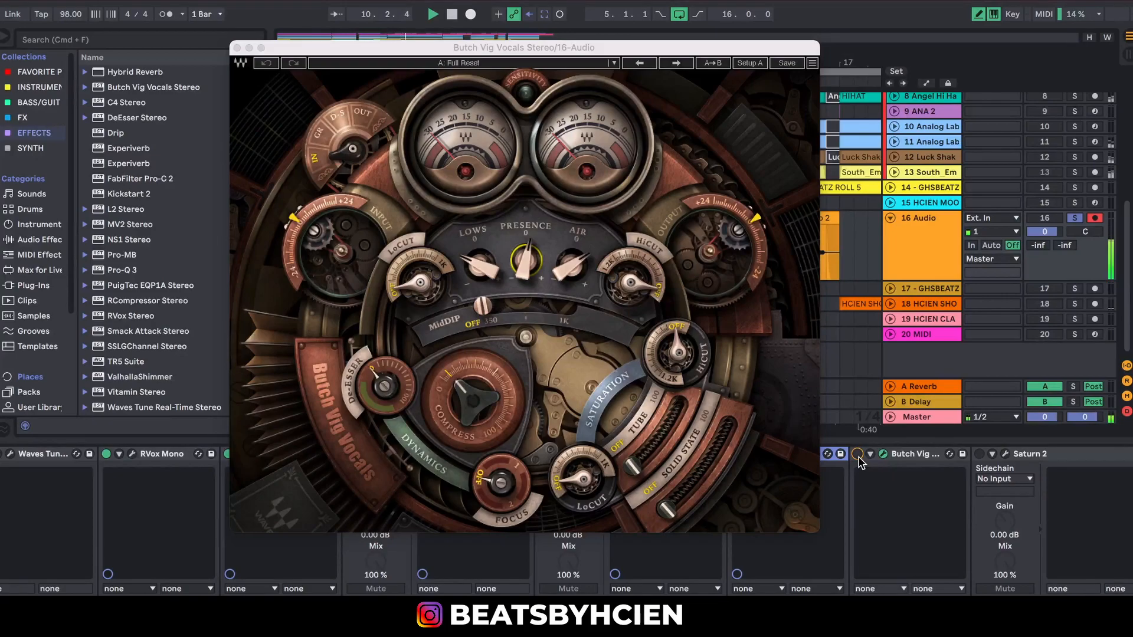
pyautogui.press('space')
pyautogui.click(857, 454)
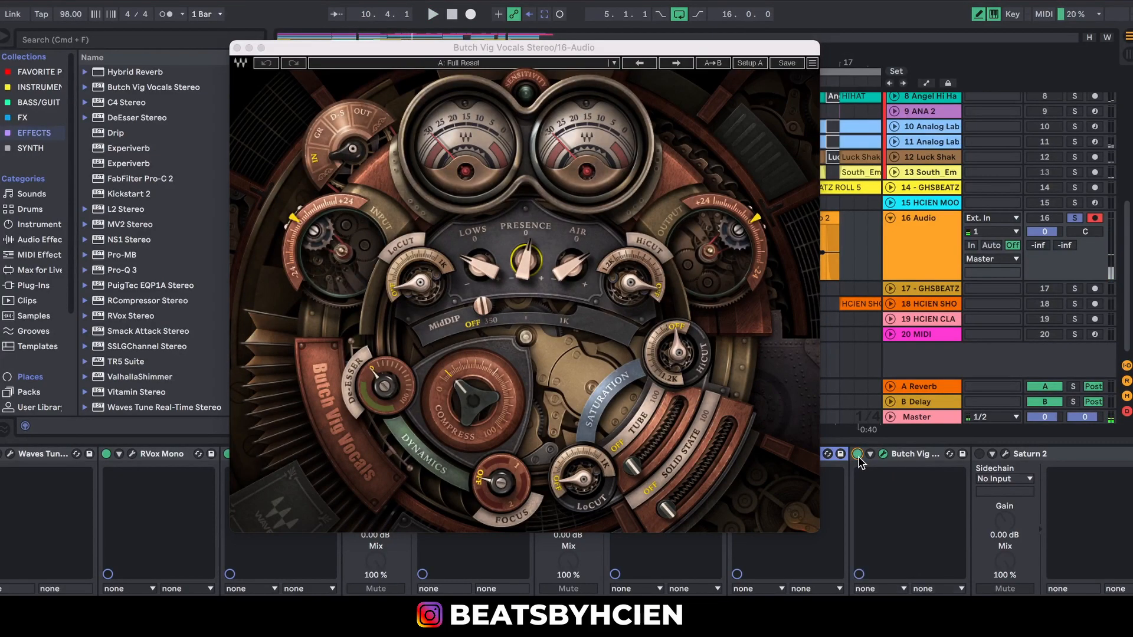
pyautogui.press('space')
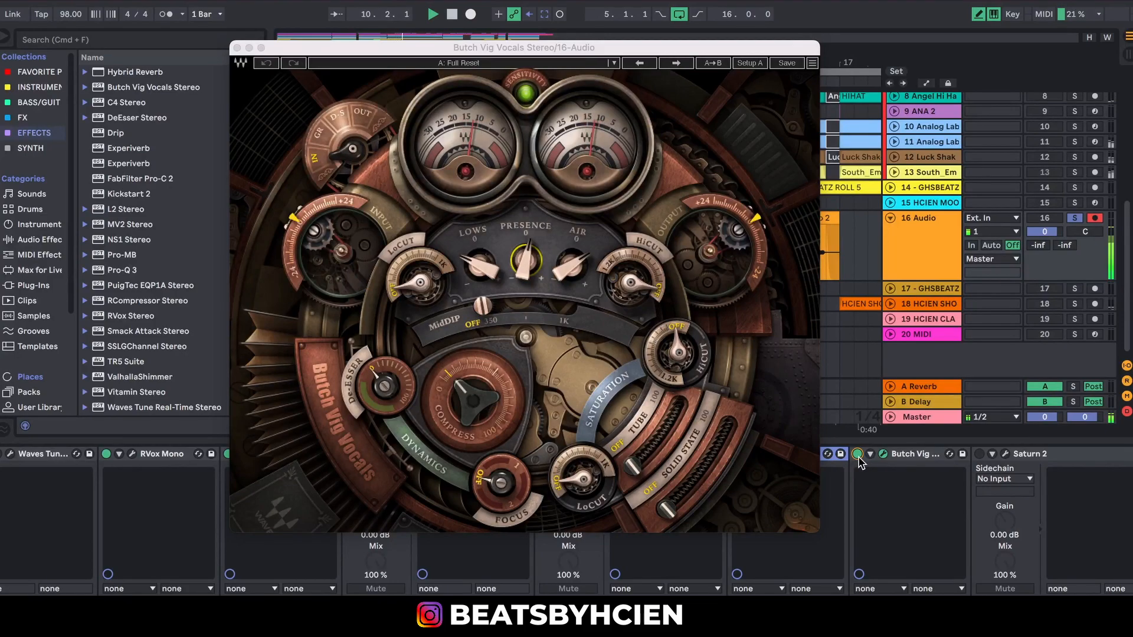
pyautogui.press('space')
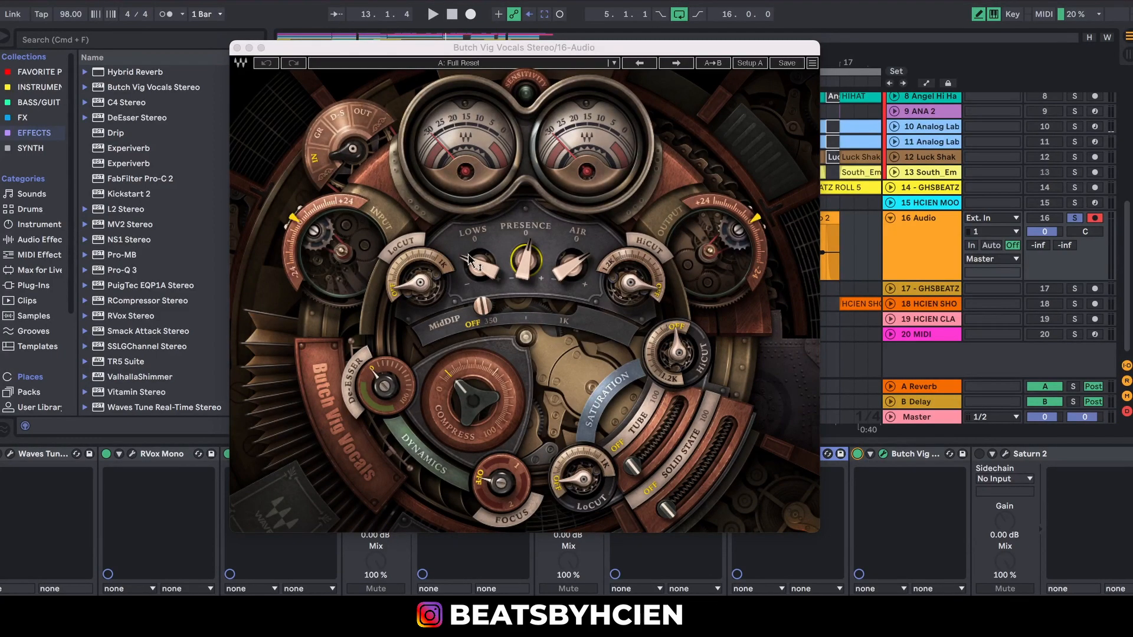
pyautogui.click(237, 47)
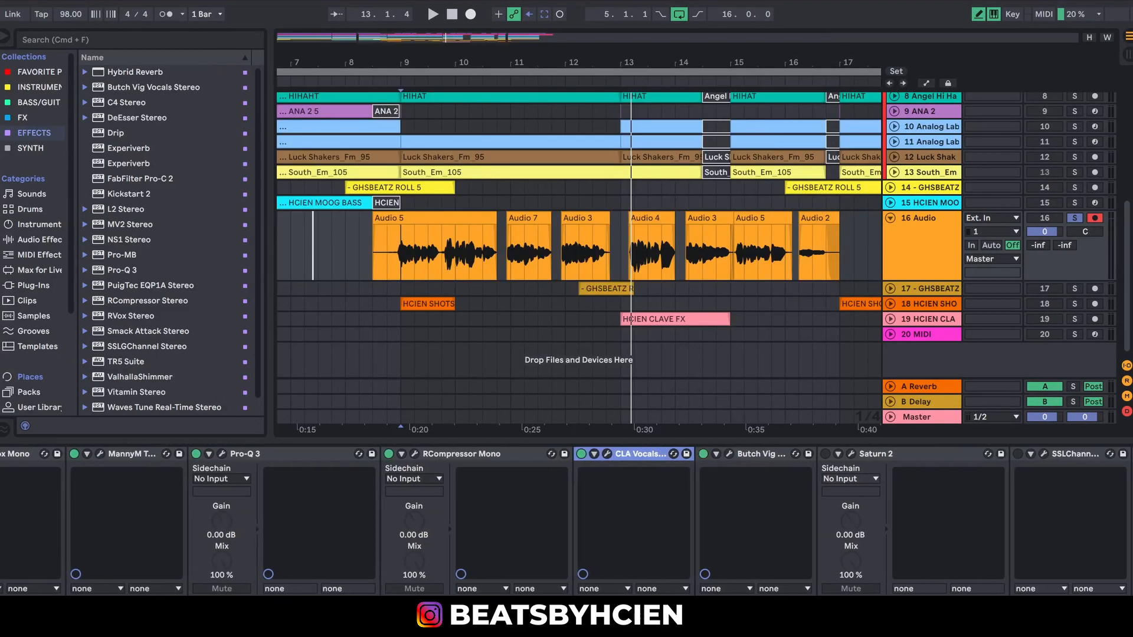
# - Enable Saturn 2 in the vocal chain and open its settings over the arrangement
pyautogui.hscroll(3, 855, 569)
pyautogui.click(689, 454)
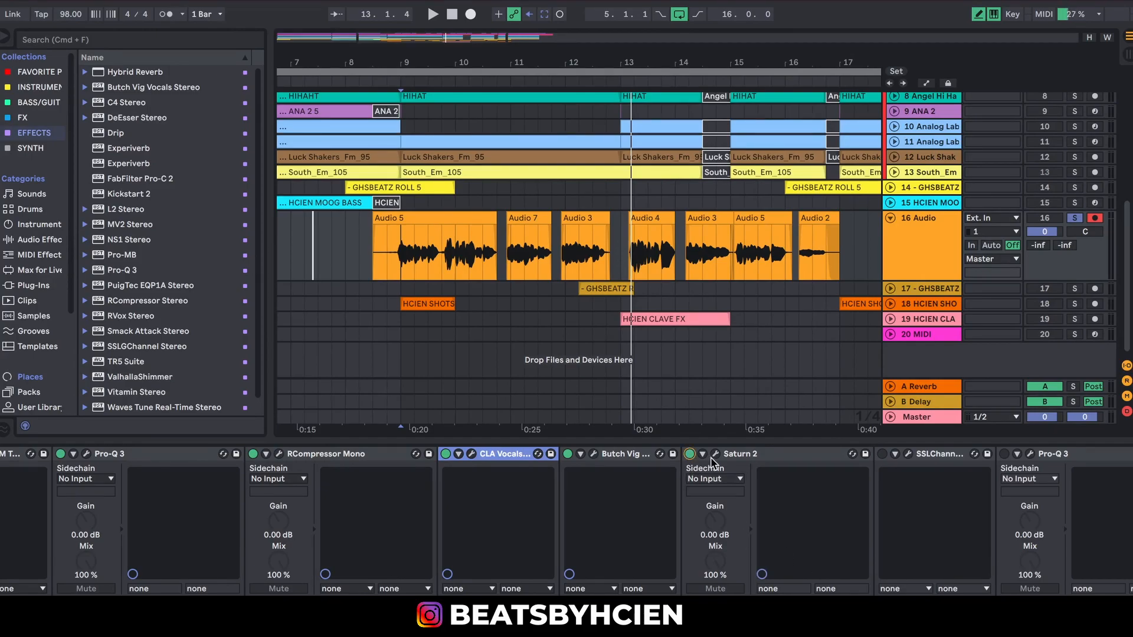
pyautogui.click(715, 453)
pyautogui.moveTo(442, 77); pyautogui.dragTo(631, 88)
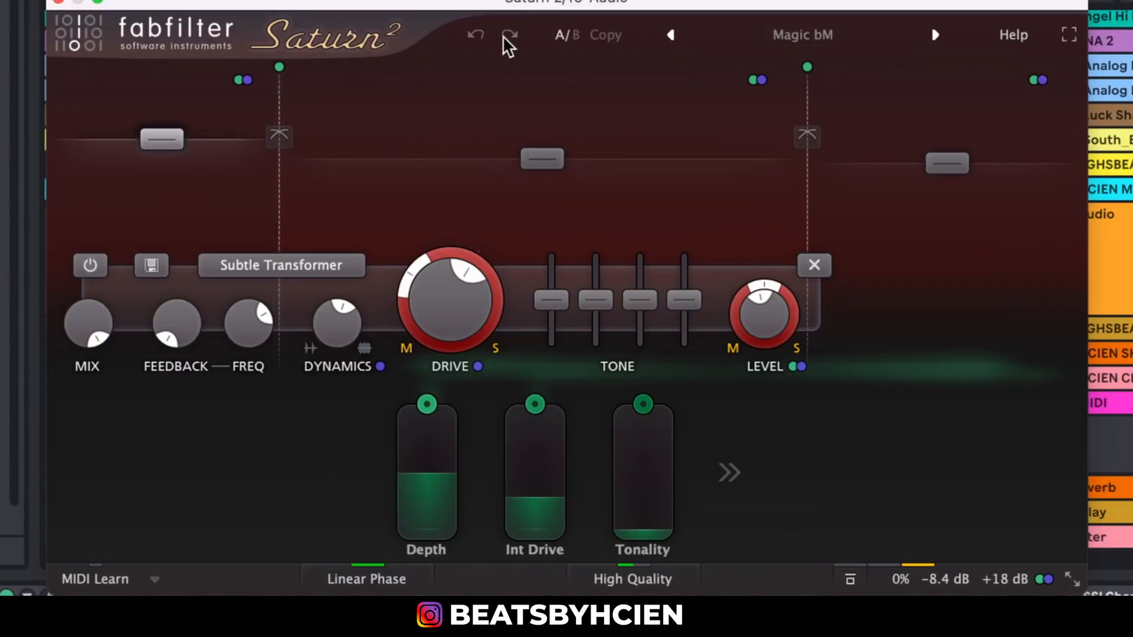
pyautogui.moveTo(527, 1); pyautogui.dragTo(534, 3)
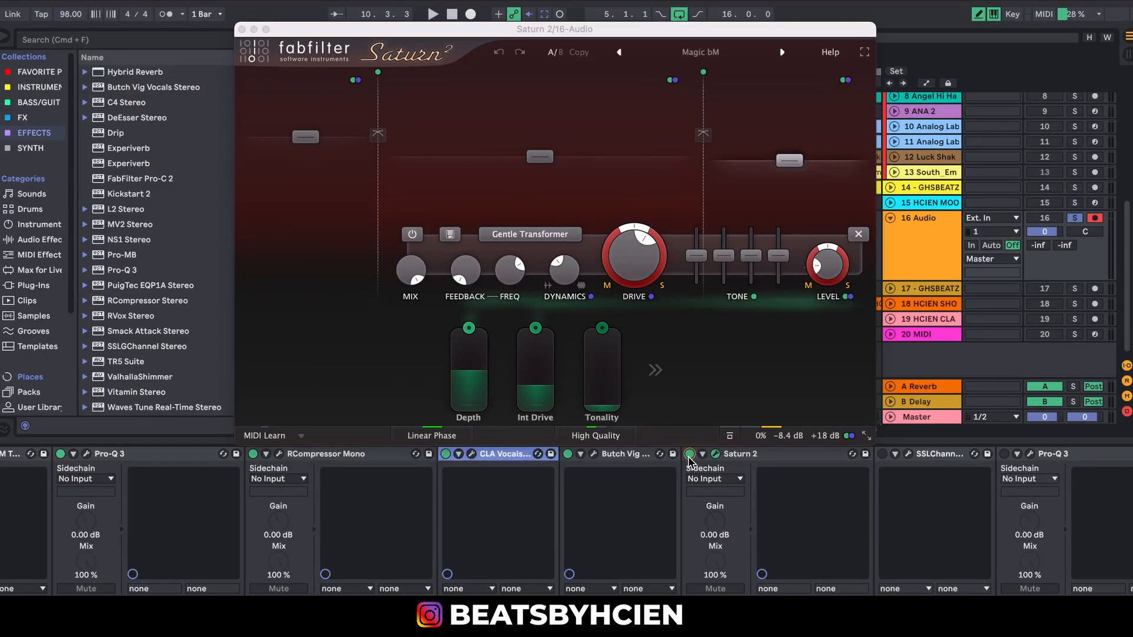
# - Compare the vocal during playback with Saturn 2 bypassed and switched back on, and close its window
pyautogui.click(689, 453)
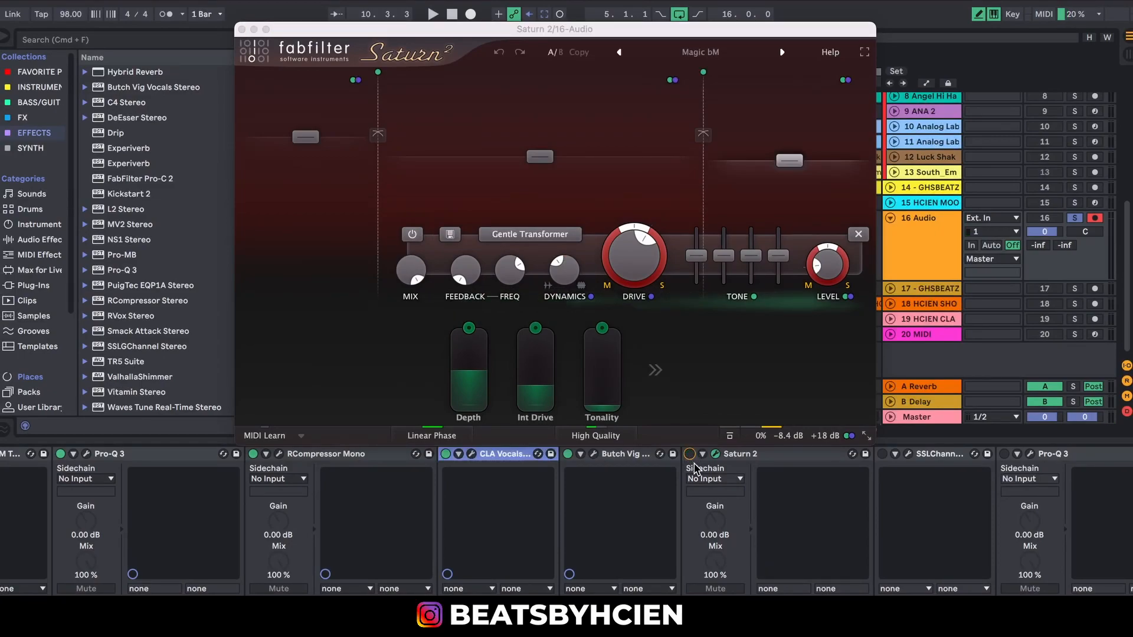
pyautogui.press('space')
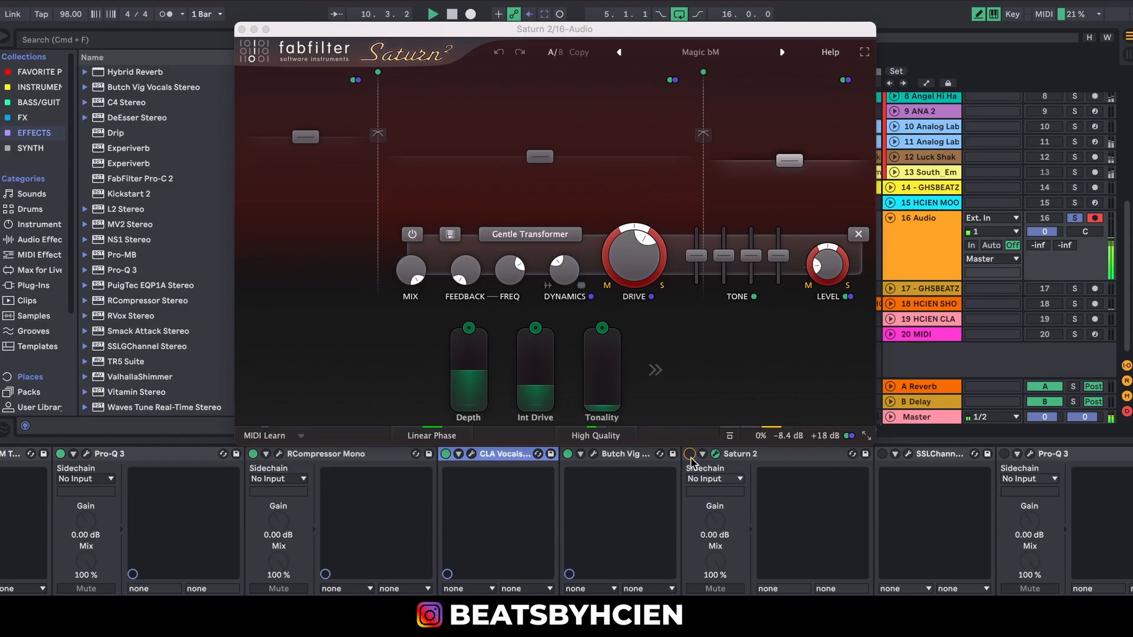
pyautogui.press('space')
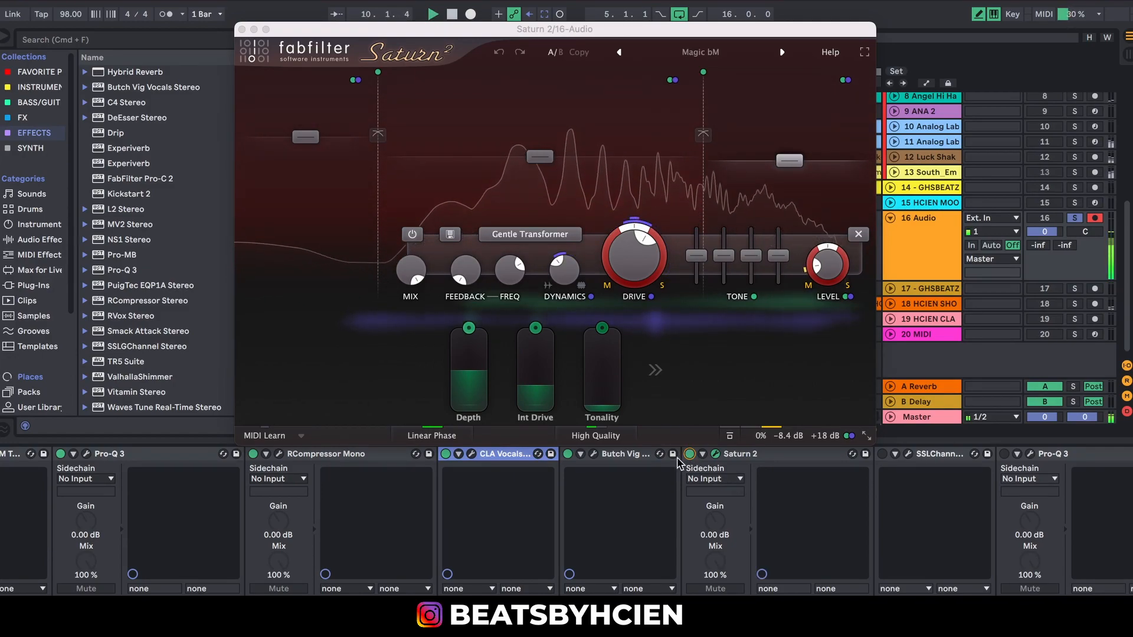
pyautogui.press('space')
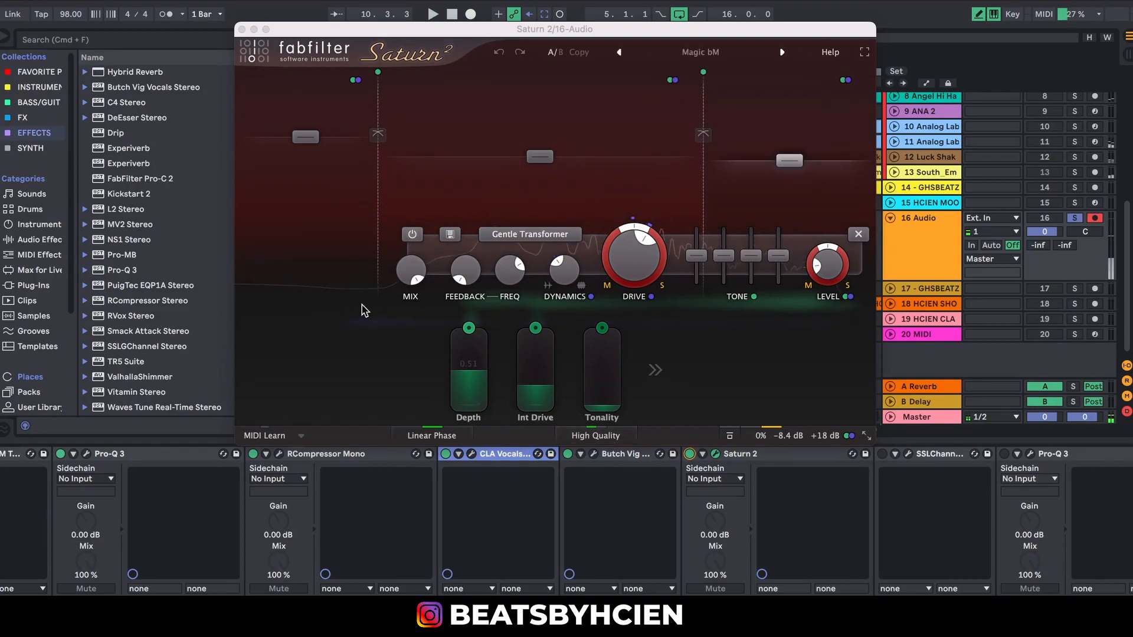
pyautogui.click(242, 30)
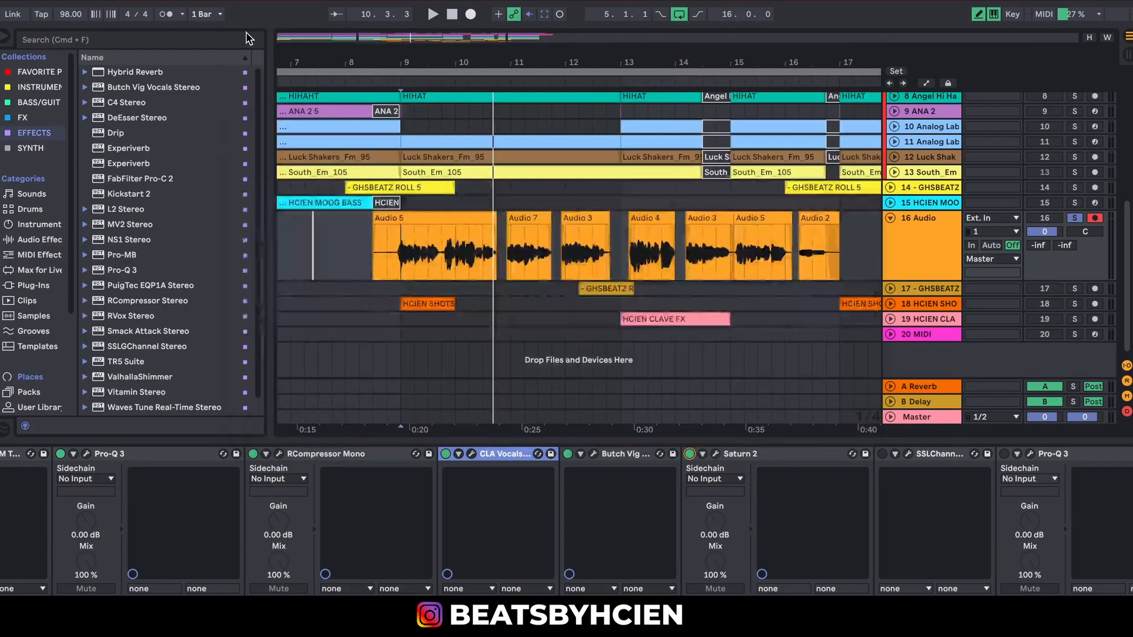
# - Open SSLChannel Stereo's settings over the arrangement and select its high-pass filter control
pyautogui.click(908, 453)
pyautogui.moveTo(282, 84); pyautogui.dragTo(617, 23)
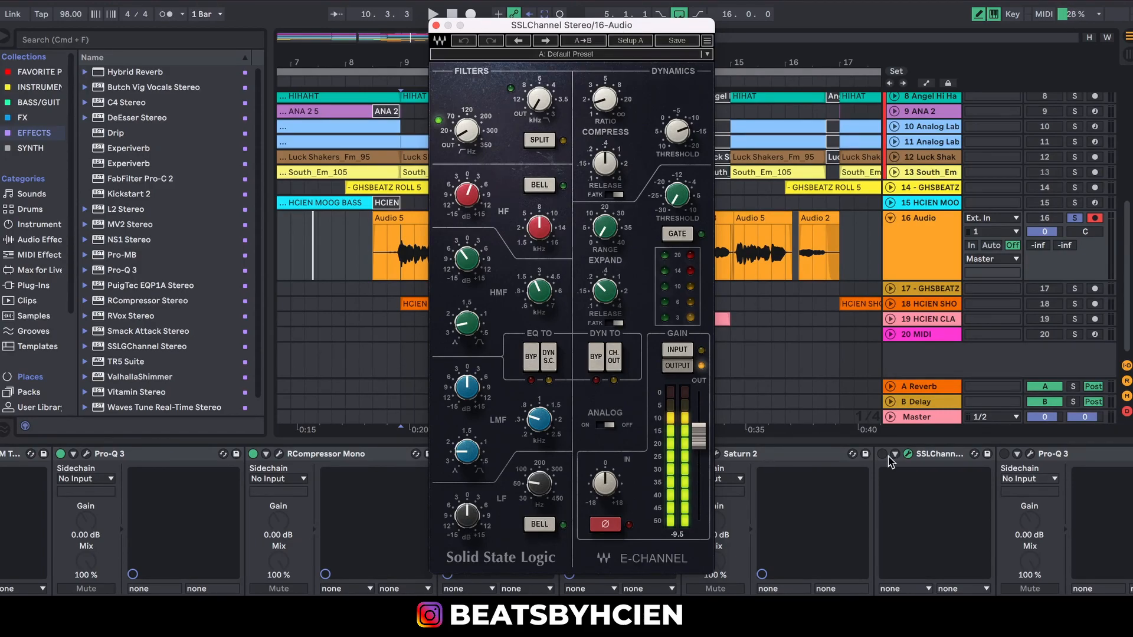
pyautogui.moveTo(469, 133); pyautogui.dragTo(475, 141)
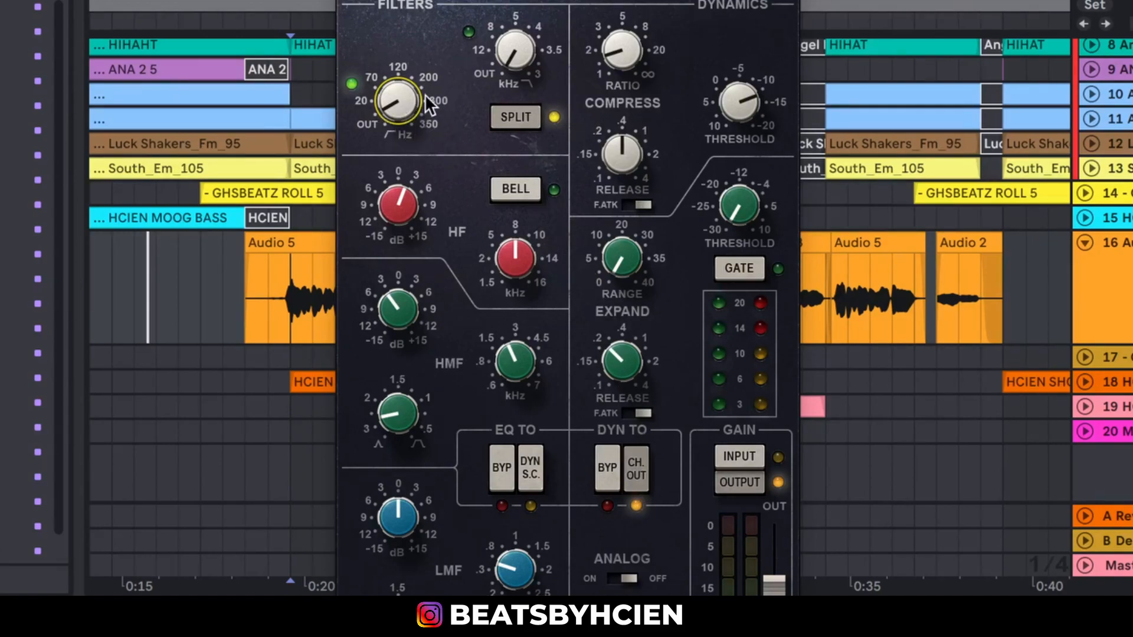
pyautogui.moveTo(403, 104)
# - Set SSLChannel's compressor threshold to -20.0 and raise the compression ratio slightly
pyautogui.moveTo(743, 112); pyautogui.dragTo(743, 89)
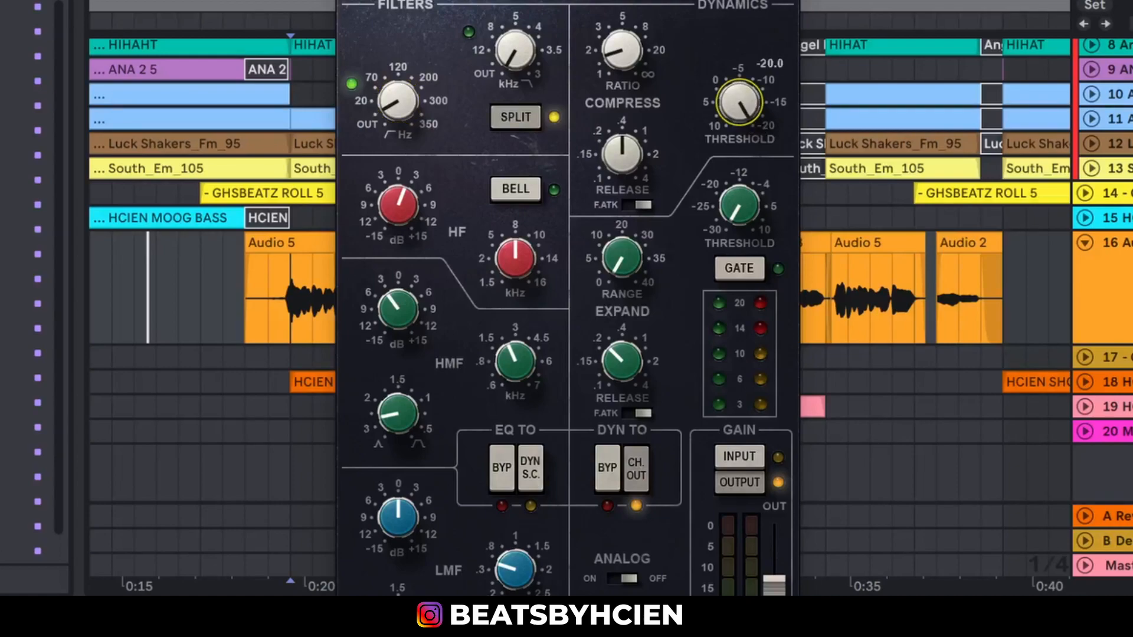
pyautogui.click(637, 59)
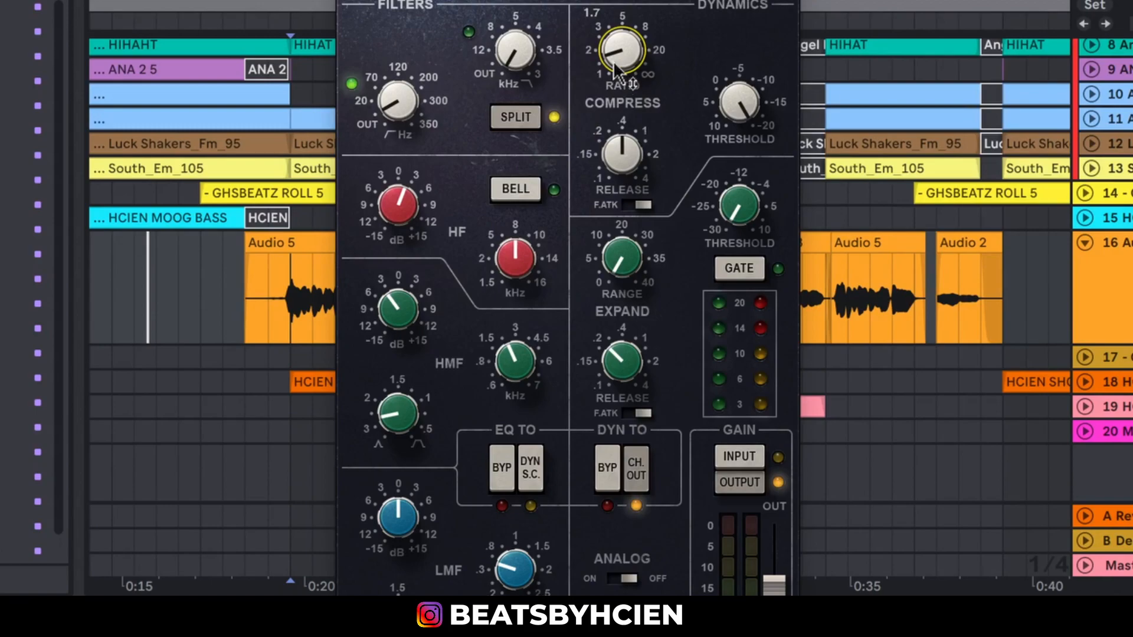
pyautogui.moveTo(619, 65); pyautogui.dragTo(619, 56)
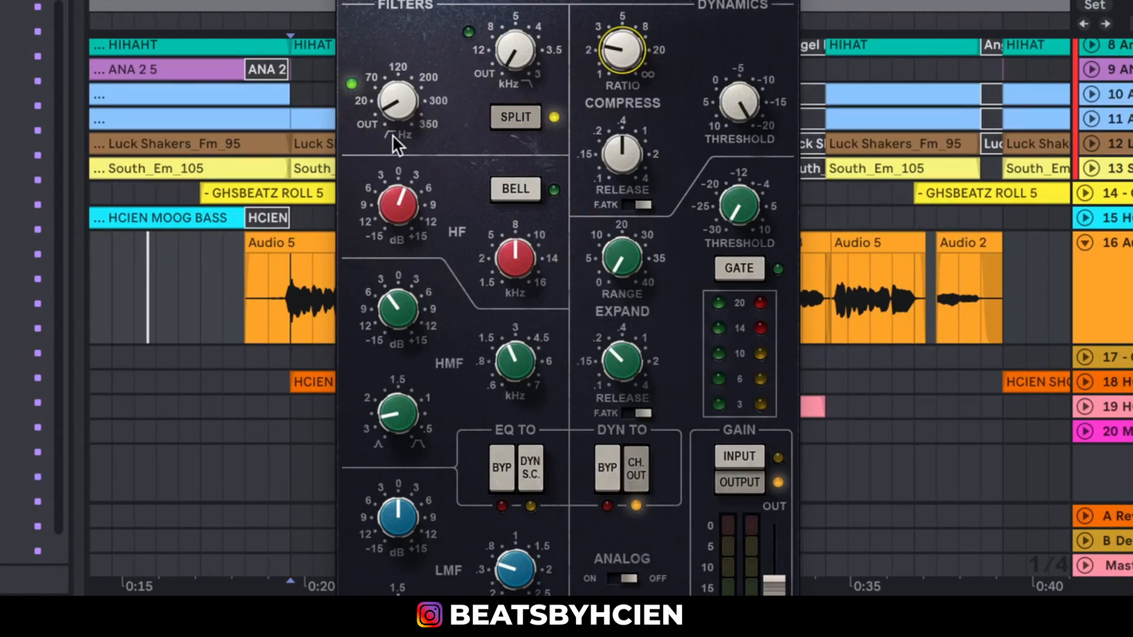
pyautogui.click(724, 120)
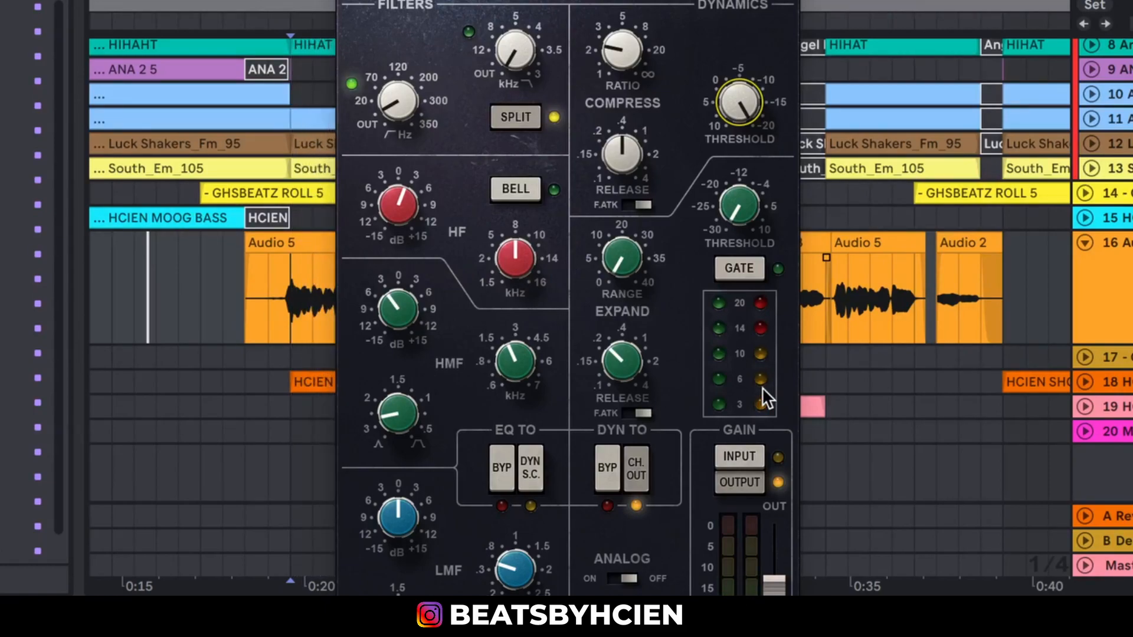
# - Go over SSLChannel's HMF gain and bandwidth controls without altering them, and close its window
pyautogui.click(416, 312)
pyautogui.click(404, 415)
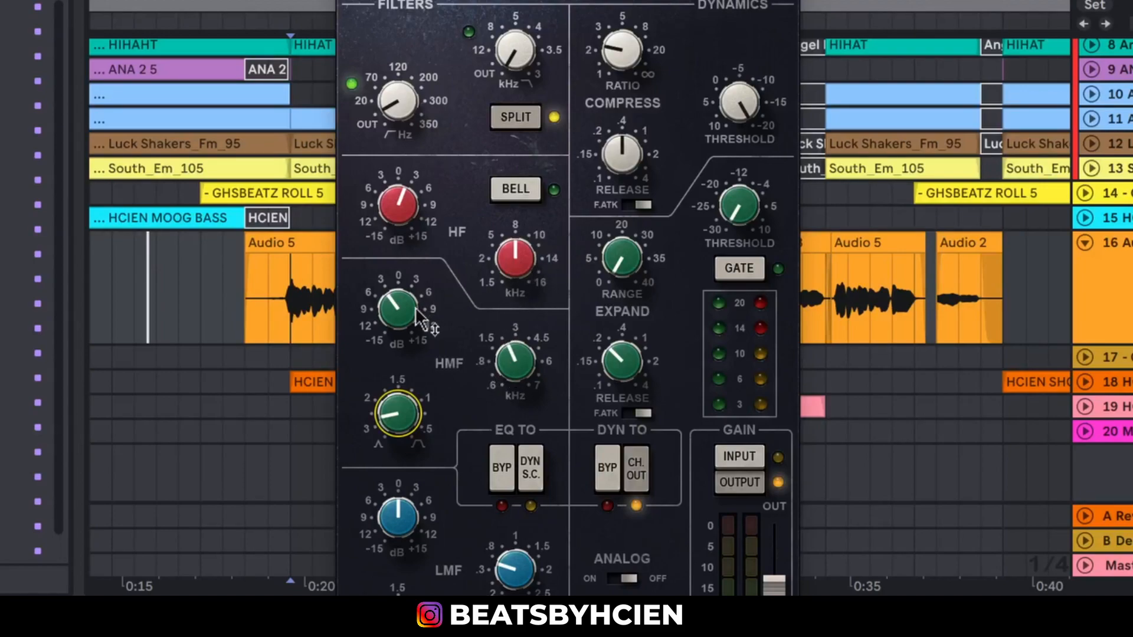
pyautogui.click(403, 324)
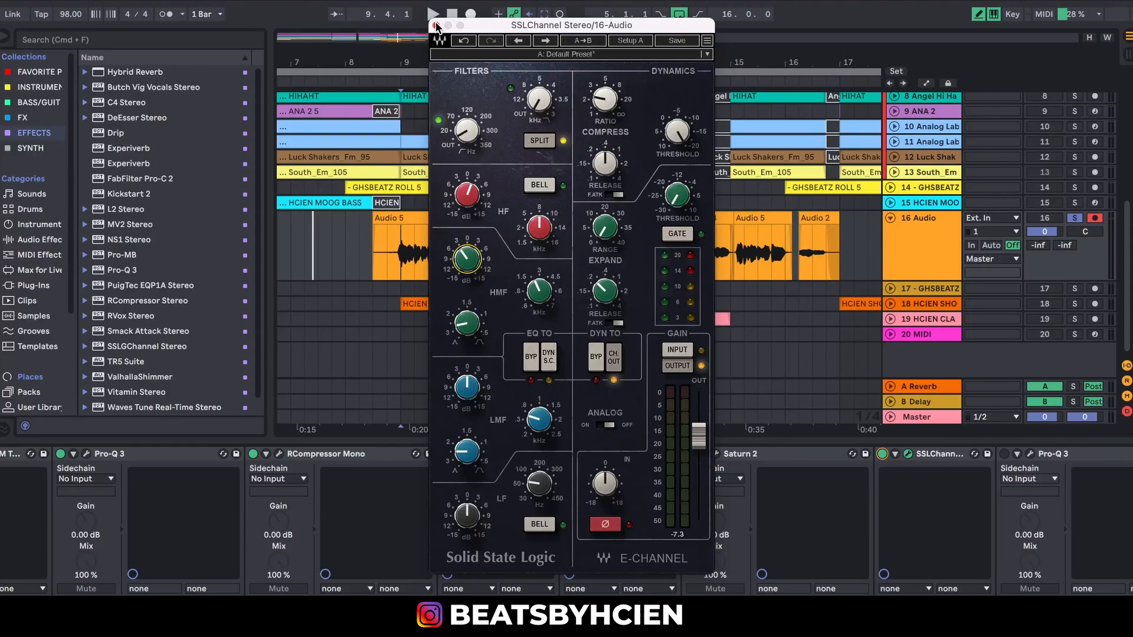
pyautogui.click(435, 26)
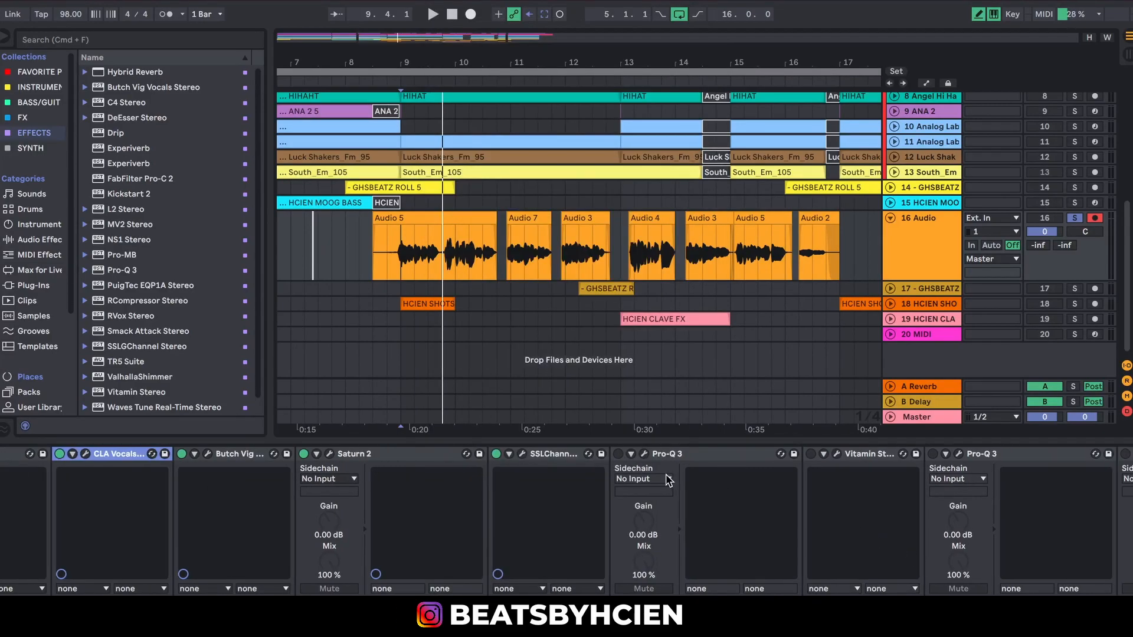
# - Enable the Pro-Q 3 that follows SSLChannel and place its settings window over the arrangement
pyautogui.click(618, 454)
pyautogui.click(643, 454)
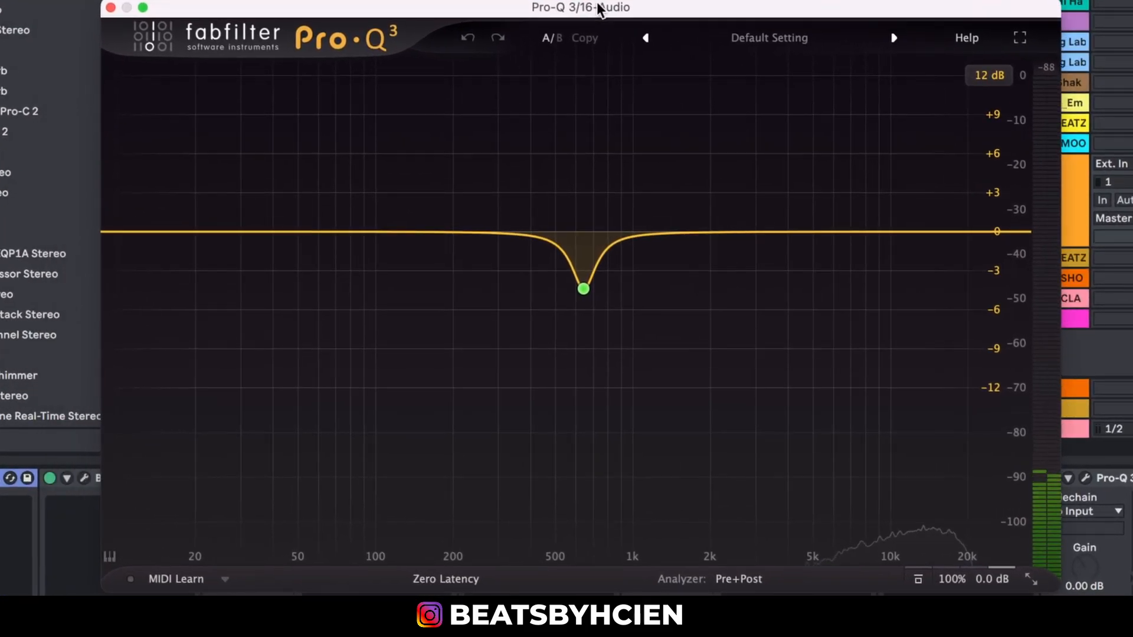
pyautogui.moveTo(614, 222)
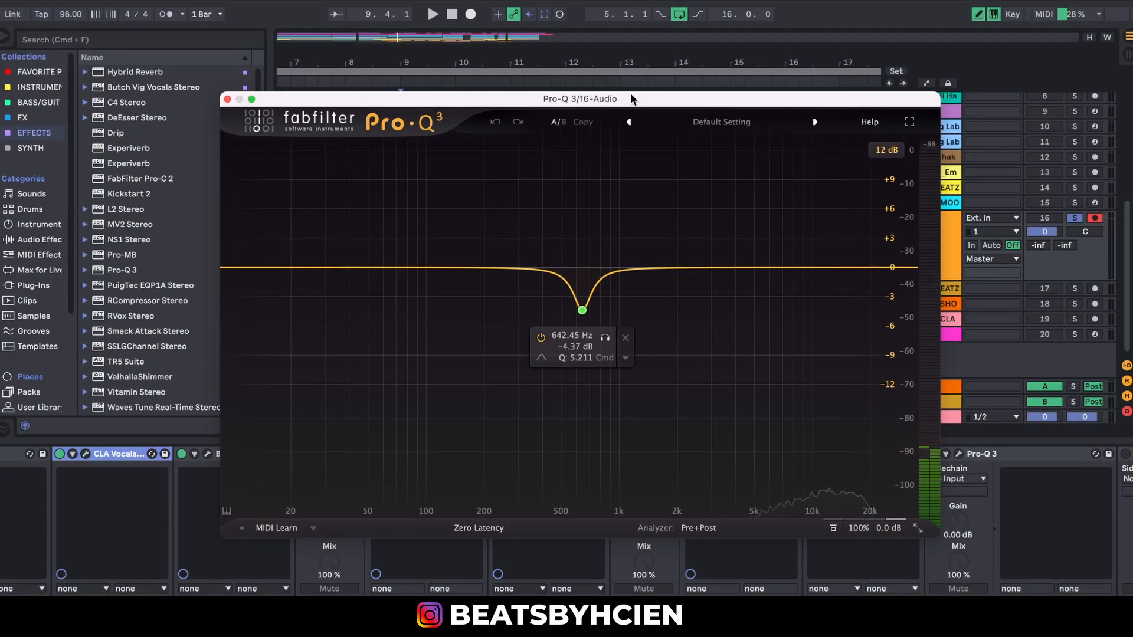
pyautogui.moveTo(630, 95); pyautogui.dragTo(615, 79)
pyautogui.moveTo(567, 292)
# - Compare the vocal during playback with Pro-Q 3's 642 Hz cut bypassed and re-enabled, and close its window
pyautogui.click(526, 320)
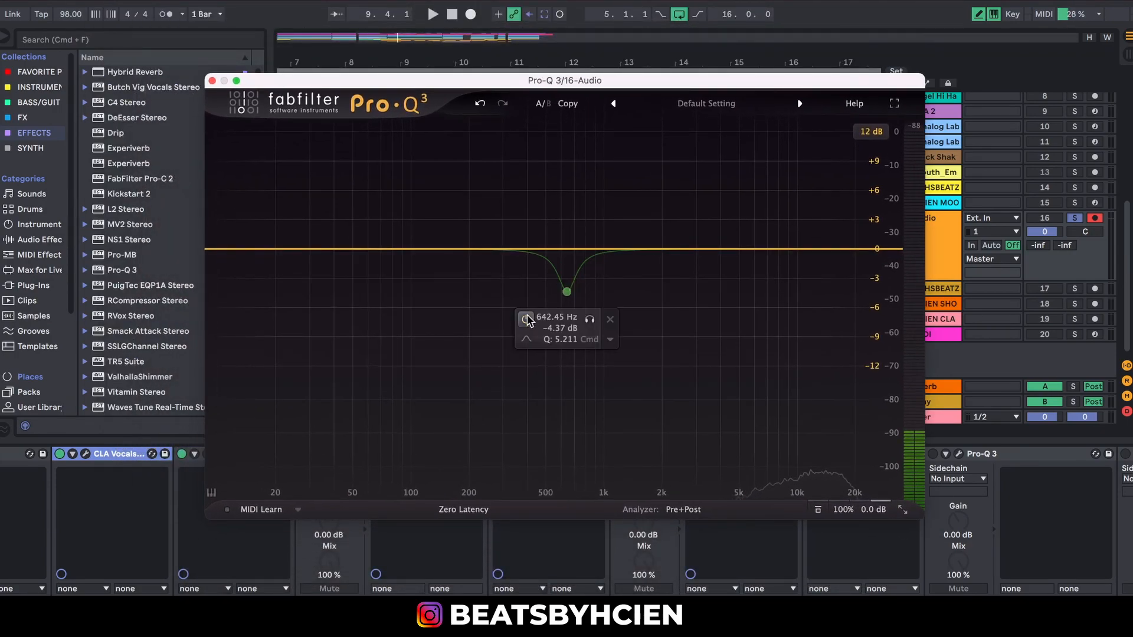
pyautogui.press('space')
pyautogui.press('space')
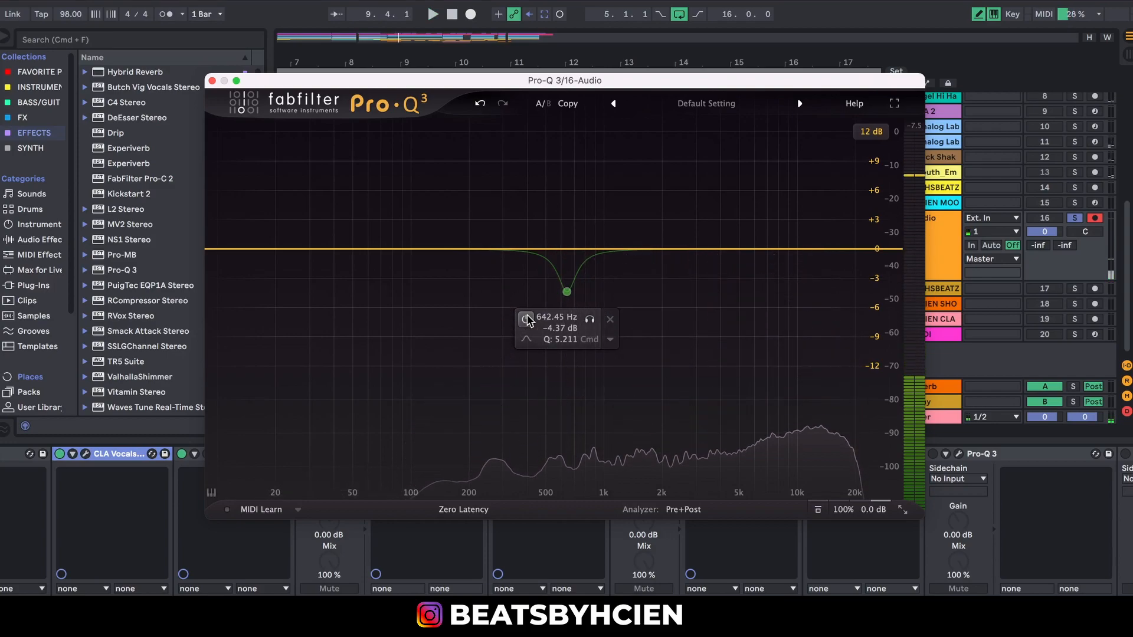
pyautogui.click(525, 320)
pyautogui.press('space')
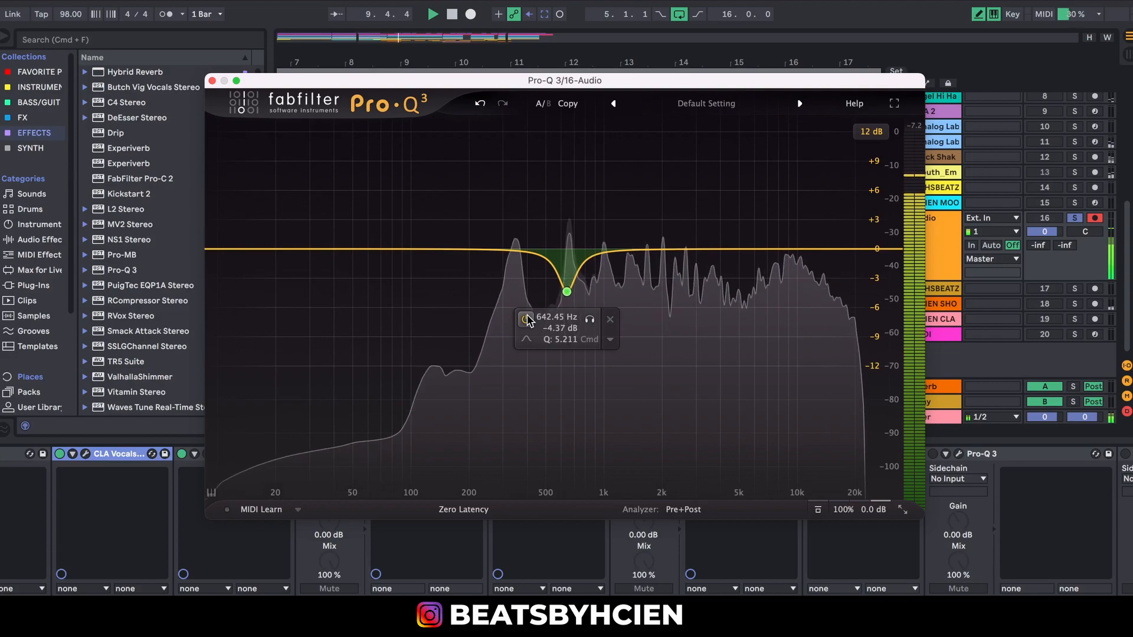
pyautogui.press('space')
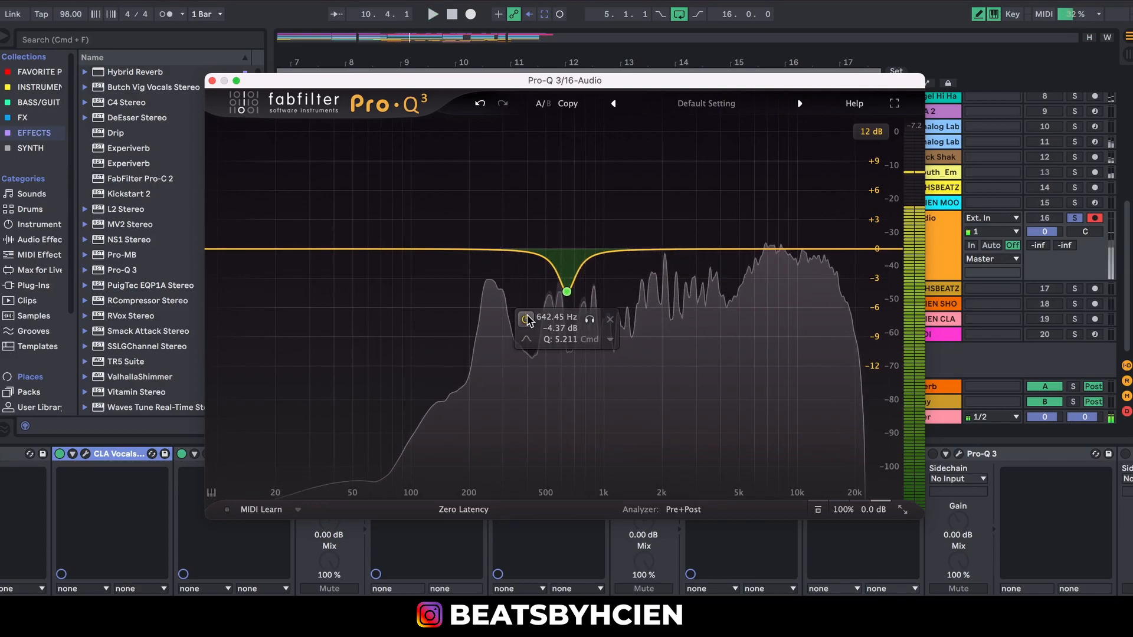
pyautogui.click(211, 80)
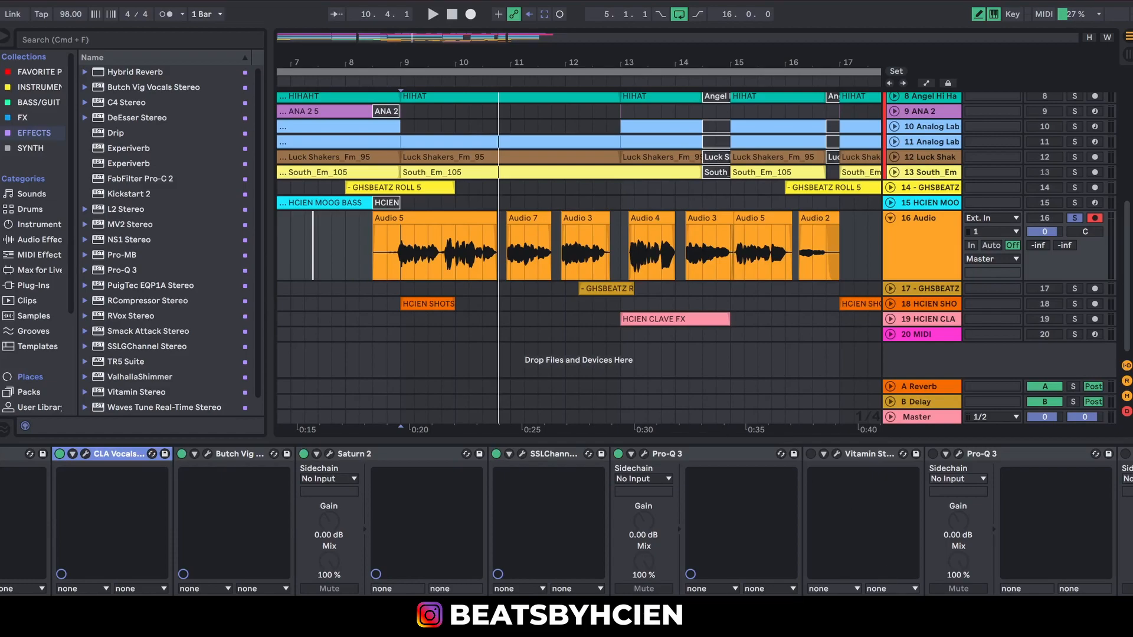
# - Enable Vitamin Stereo with its settings open over the arrangement, and compare the playing vocal with it bypassed and on
pyautogui.hscroll(3, 675, 458)
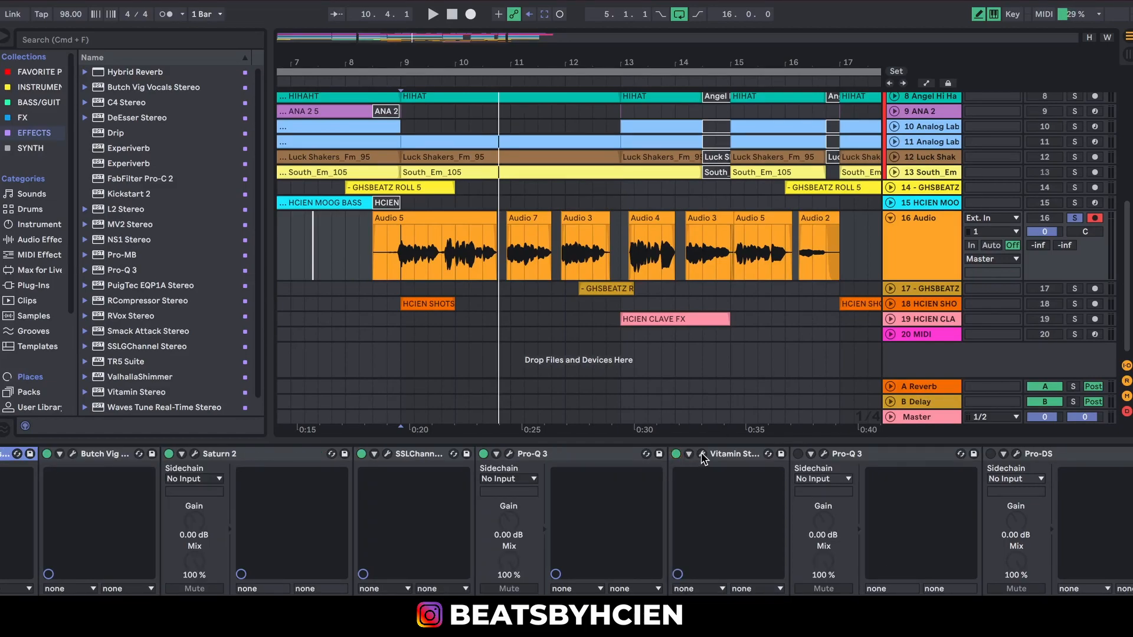
pyautogui.click(703, 455)
pyautogui.moveTo(411, 98); pyautogui.dragTo(608, 116)
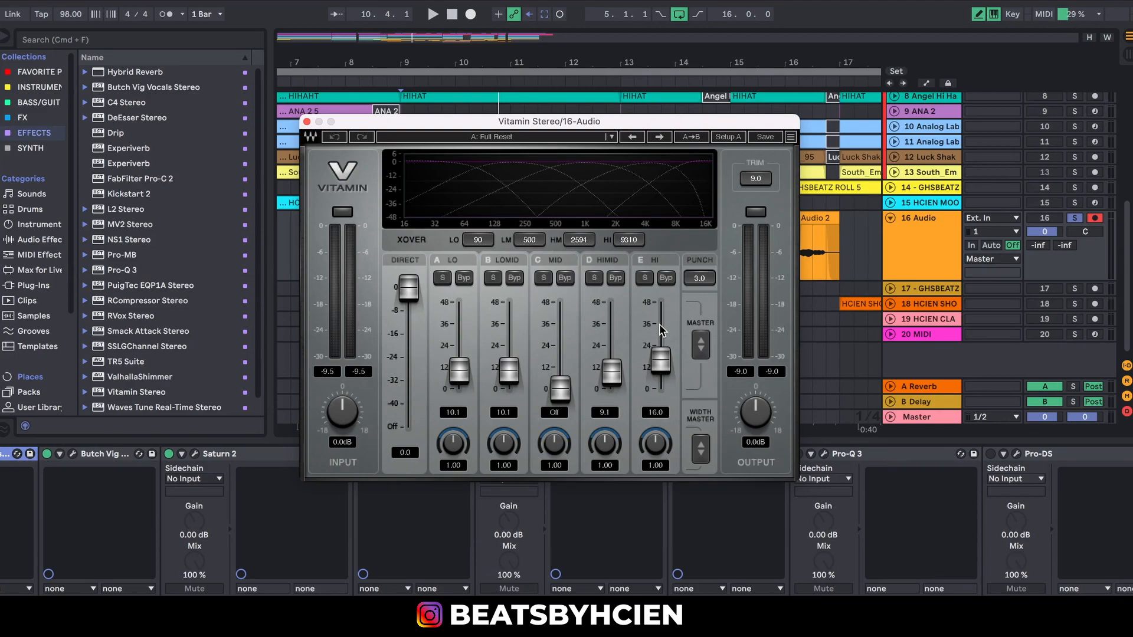
pyautogui.moveTo(666, 122); pyautogui.dragTo(585, 120)
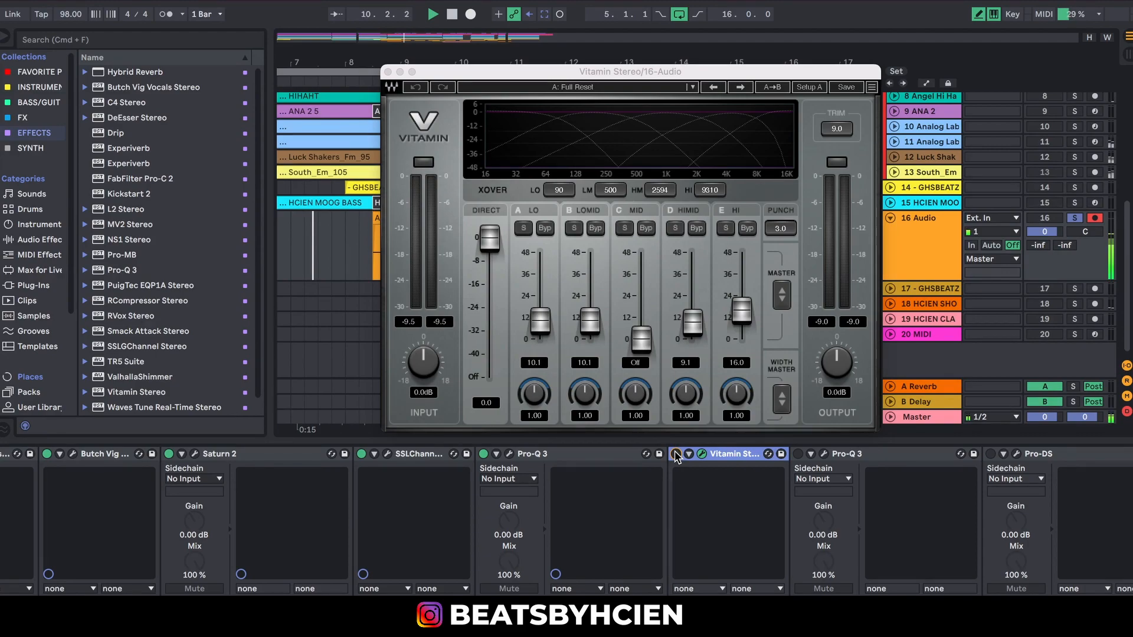
pyautogui.press('space')
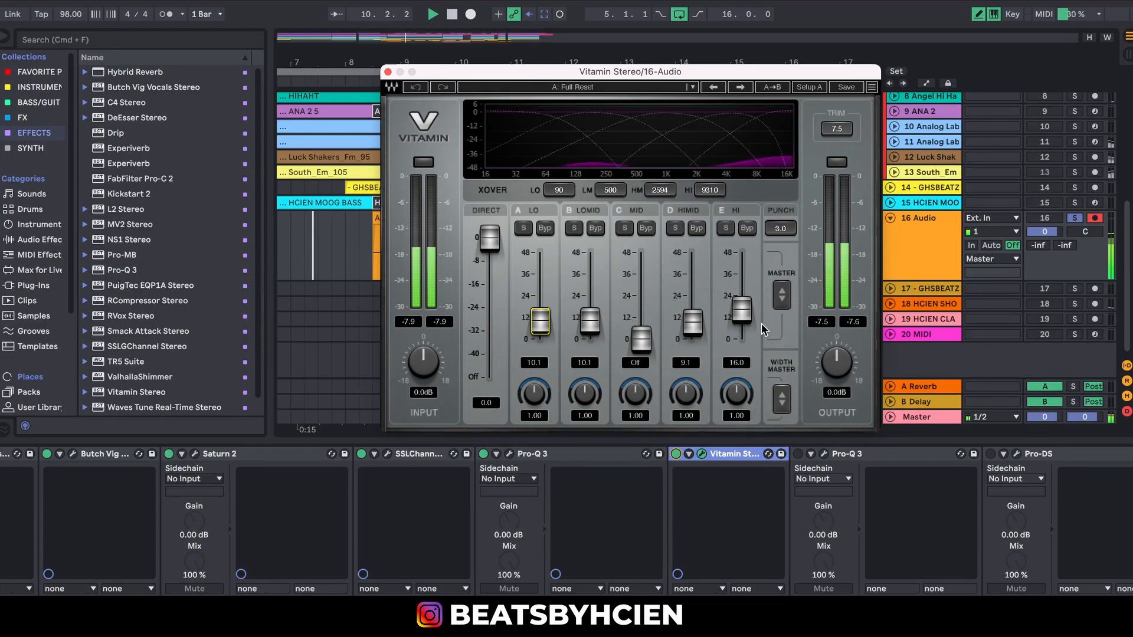
pyautogui.press('space')
# - Raise Vitamin's HI band to 21.1 and play the vocal to hear the boost
pyautogui.click(745, 321)
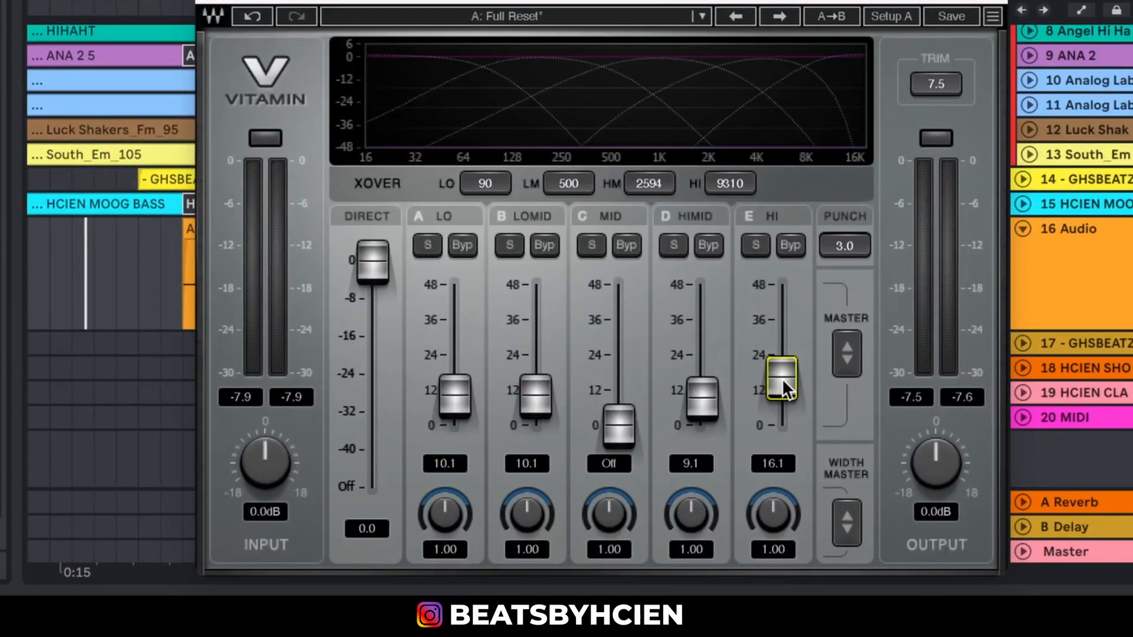
pyautogui.press('space')
pyautogui.moveTo(781, 378)
pyautogui.mouseDown()
pyautogui.moveTo(781, 286)
pyautogui.moveTo(781, 364)
pyautogui.mouseUp()
pyautogui.press('space')
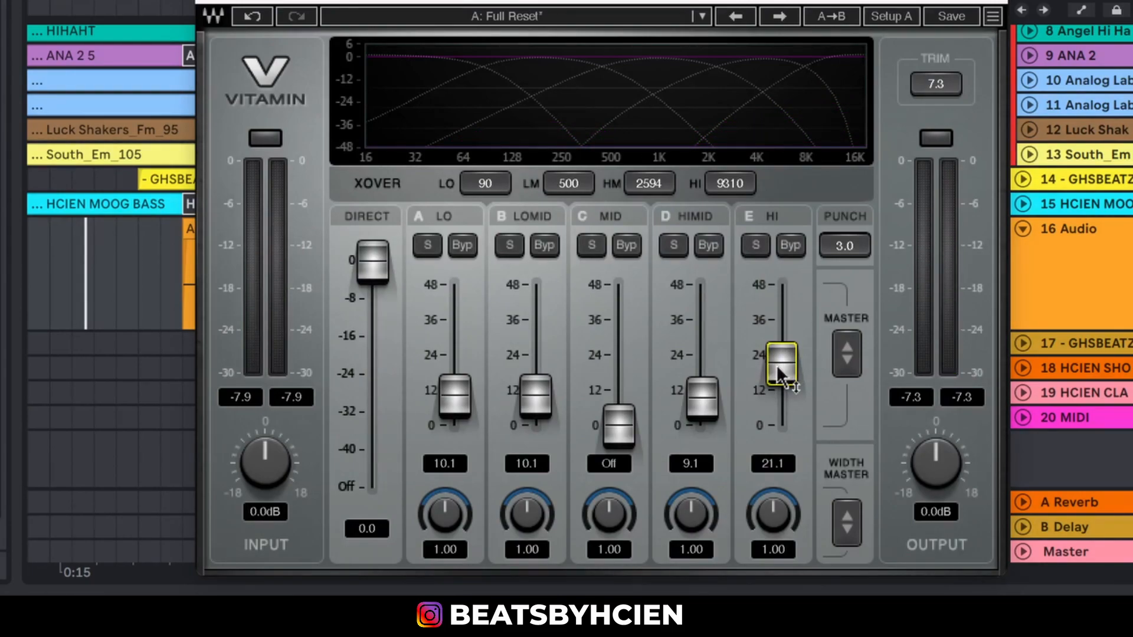
pyautogui.press('space')
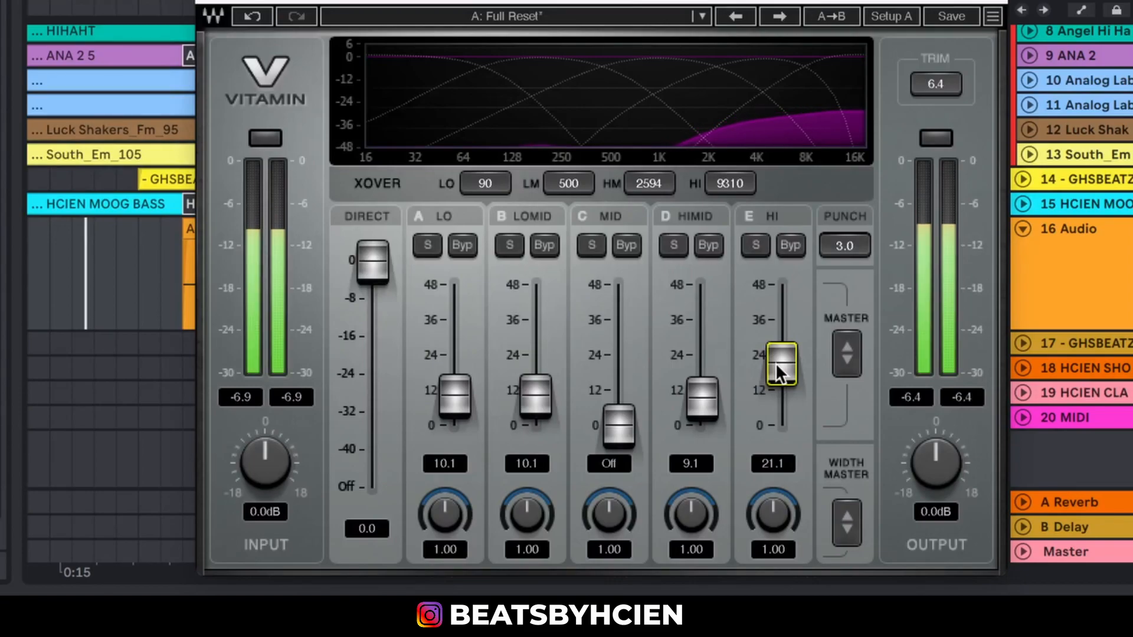
# - Audition the vocal with Vitamin's HI band pulled to Off, set the band to 18.9, and close the window
pyautogui.moveTo(777, 368); pyautogui.dragTo(781, 426)
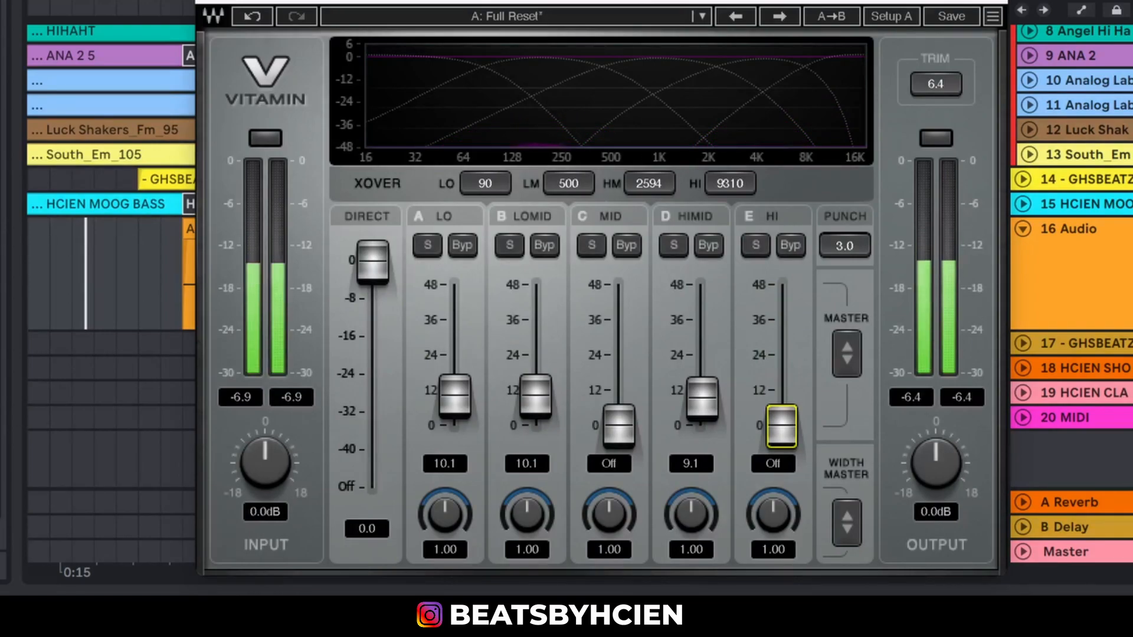
pyautogui.press('space')
pyautogui.moveTo(779, 416); pyautogui.dragTo(779, 360)
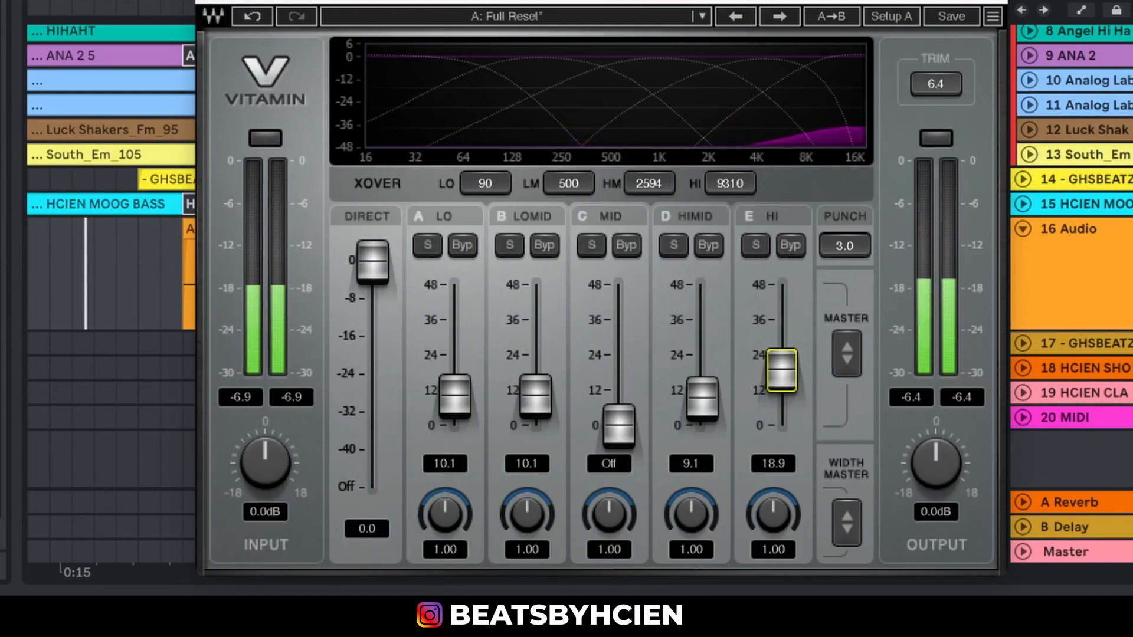
pyautogui.press('space')
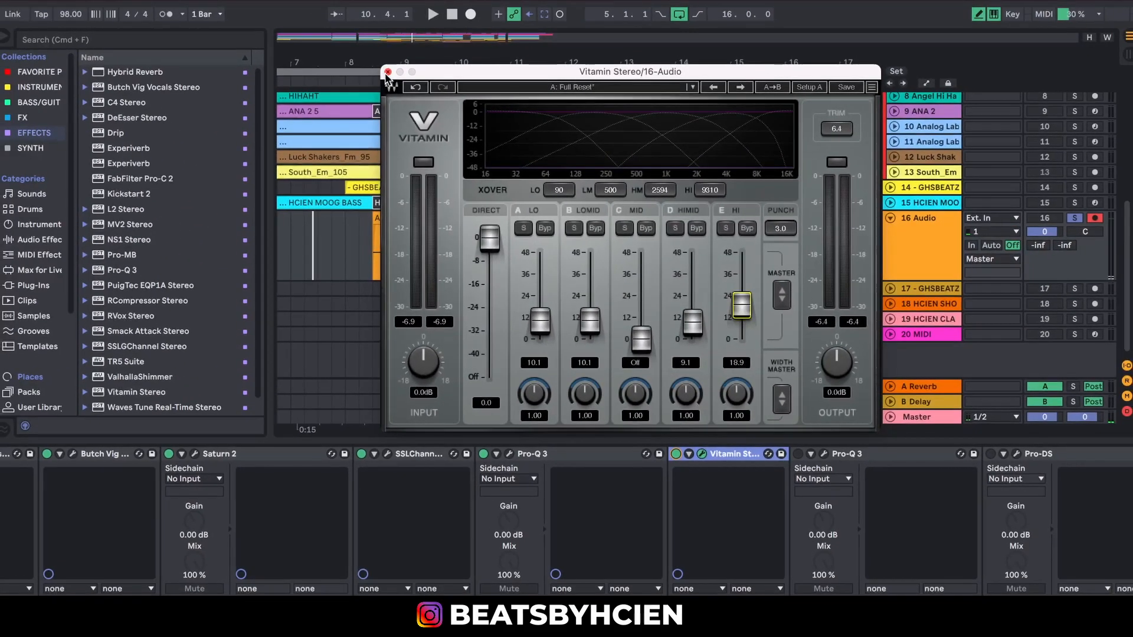
pyautogui.click(387, 73)
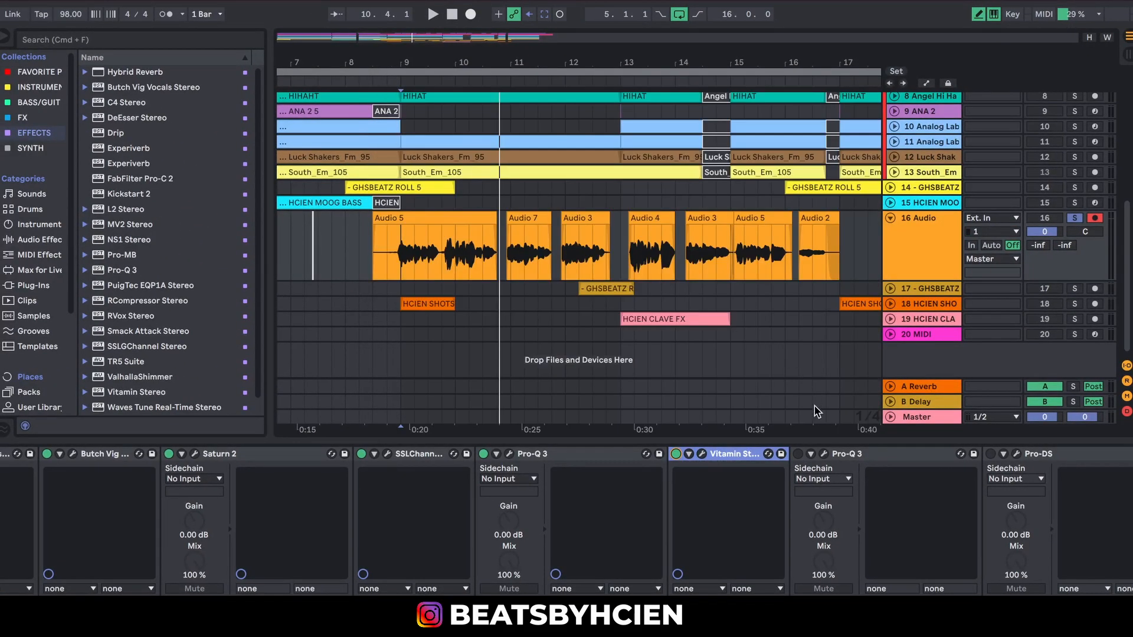
# - Enable the Pro-Q 3 after Vitamin Stereo with its settings open, and play the vocal with its 1280.6 Hz cut selected
pyautogui.click(823, 455)
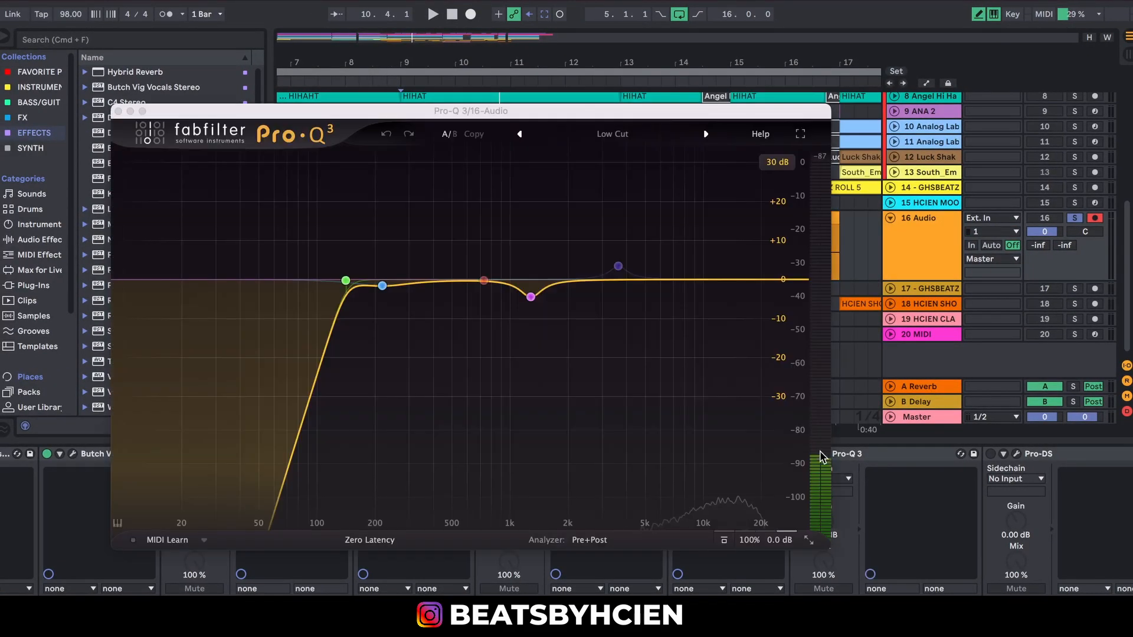
pyautogui.press('space')
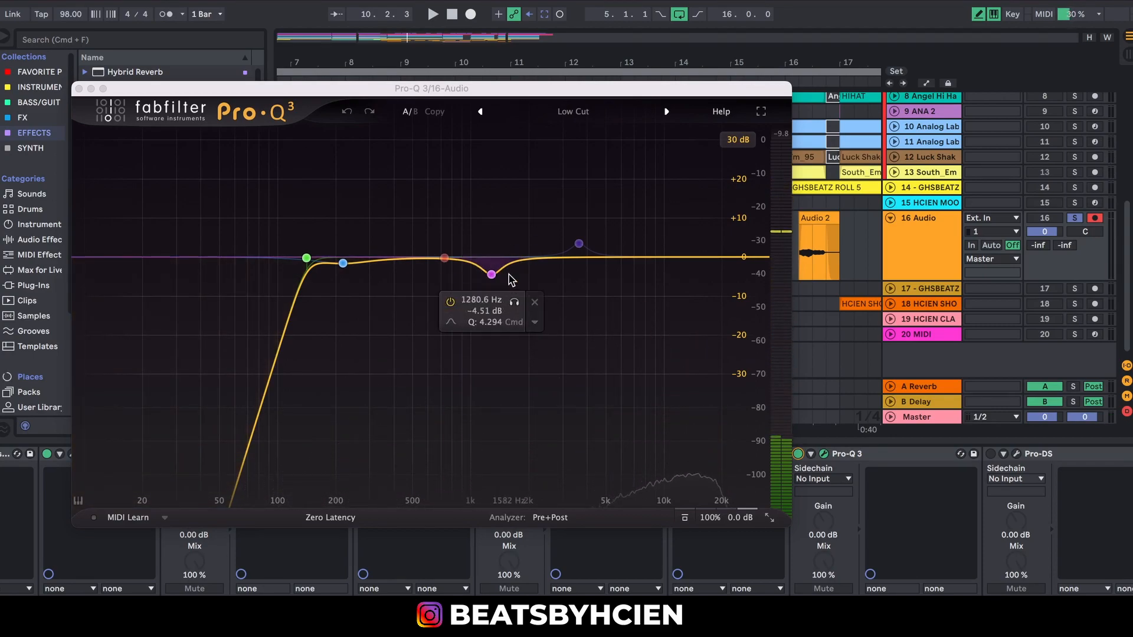
pyautogui.moveTo(259, 284); pyautogui.dragTo(13, 531)
pyautogui.moveTo(248, 298); pyautogui.dragTo(59, 519)
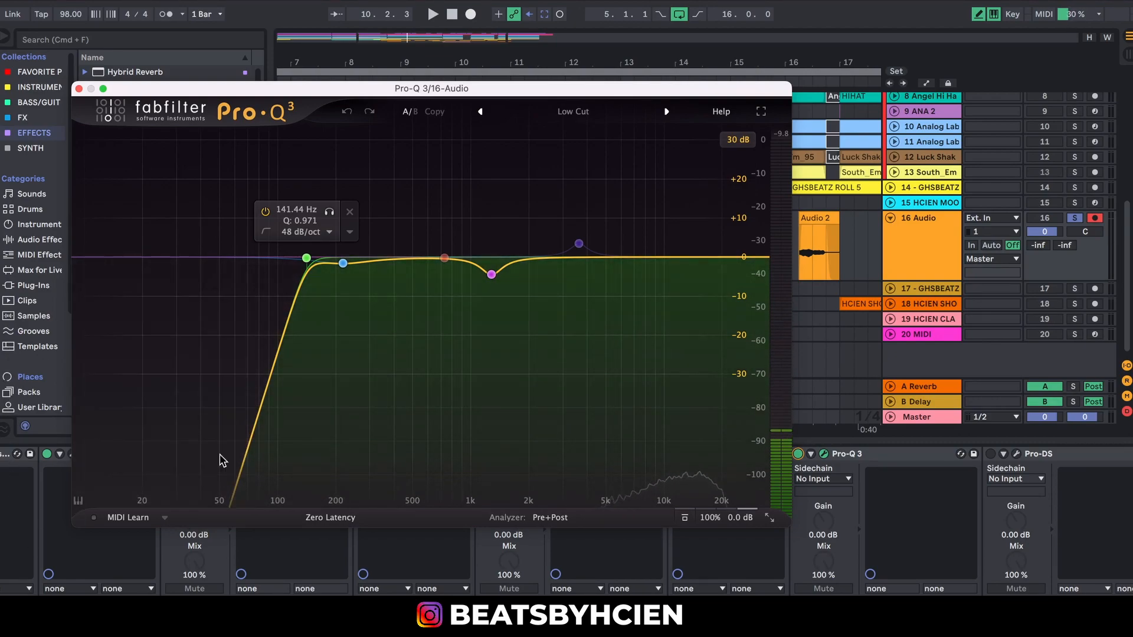
pyautogui.moveTo(567, 97); pyautogui.dragTo(674, 52)
pyautogui.click(588, 241)
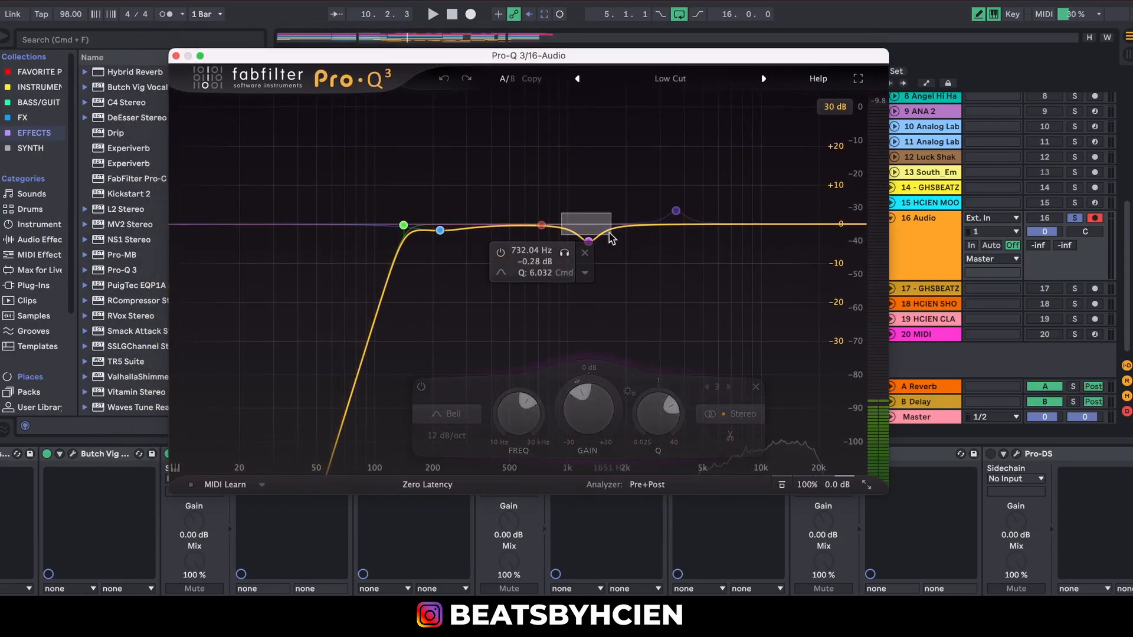
pyautogui.press('space')
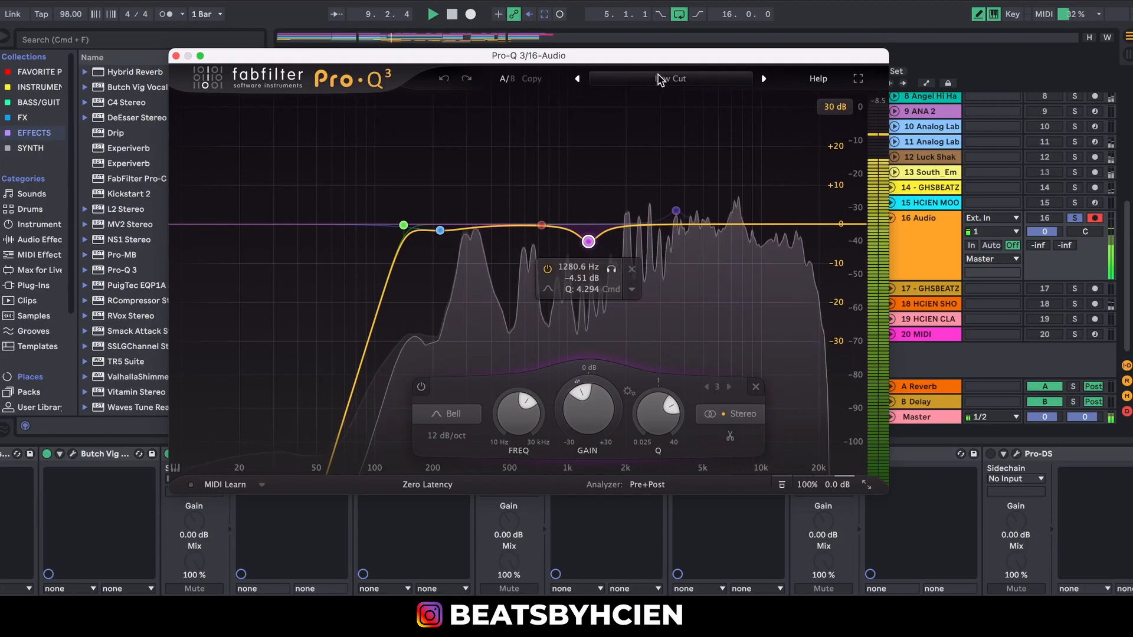
# - Compare the vocal with the second Pro-Q 3 bypassed and re-enabled, and close its window
pyautogui.moveTo(641, 56); pyautogui.dragTo(508, 49)
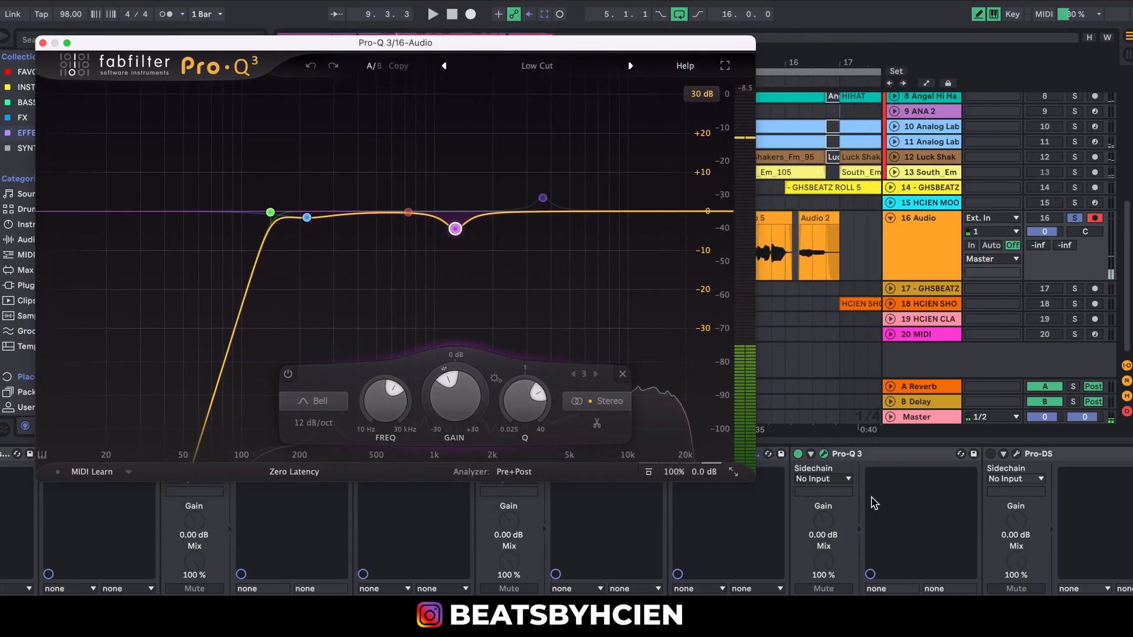
pyautogui.click(798, 455)
pyautogui.moveTo(460, 49); pyautogui.dragTo(467, 85)
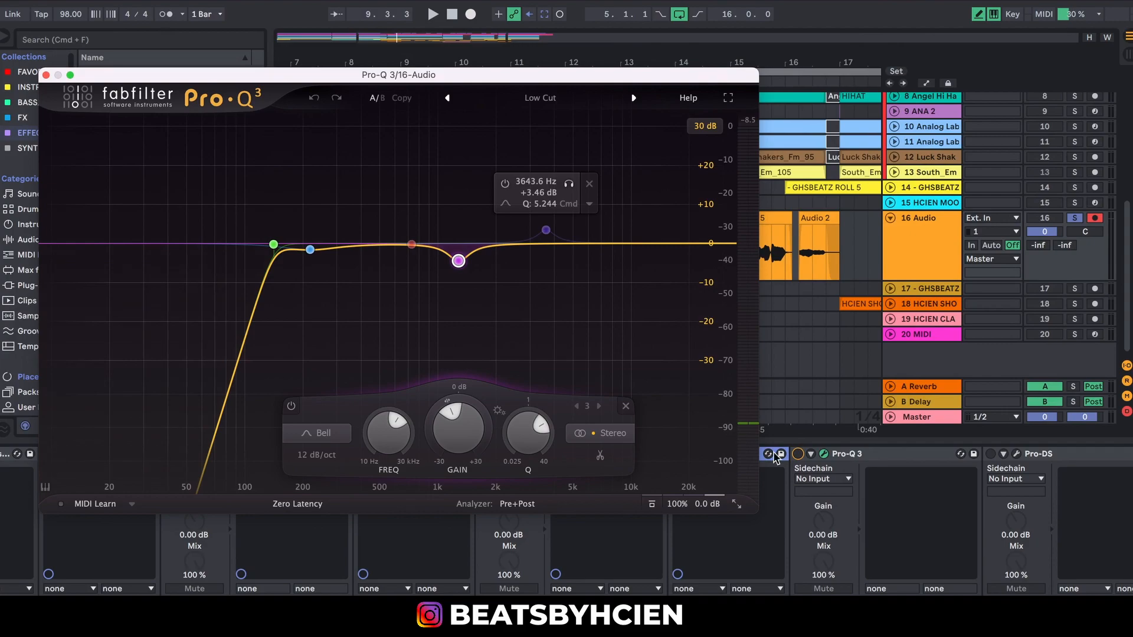
pyautogui.click(795, 454)
pyautogui.press('space')
pyautogui.moveTo(481, 76); pyautogui.dragTo(610, 53)
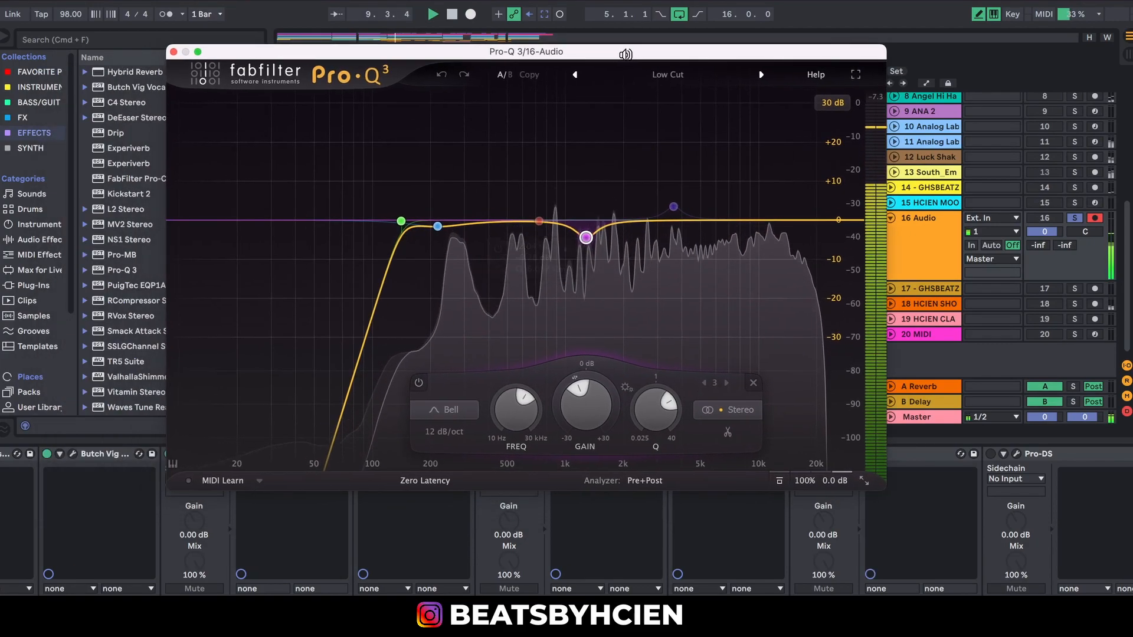
pyautogui.click(173, 53)
pyautogui.press('space')
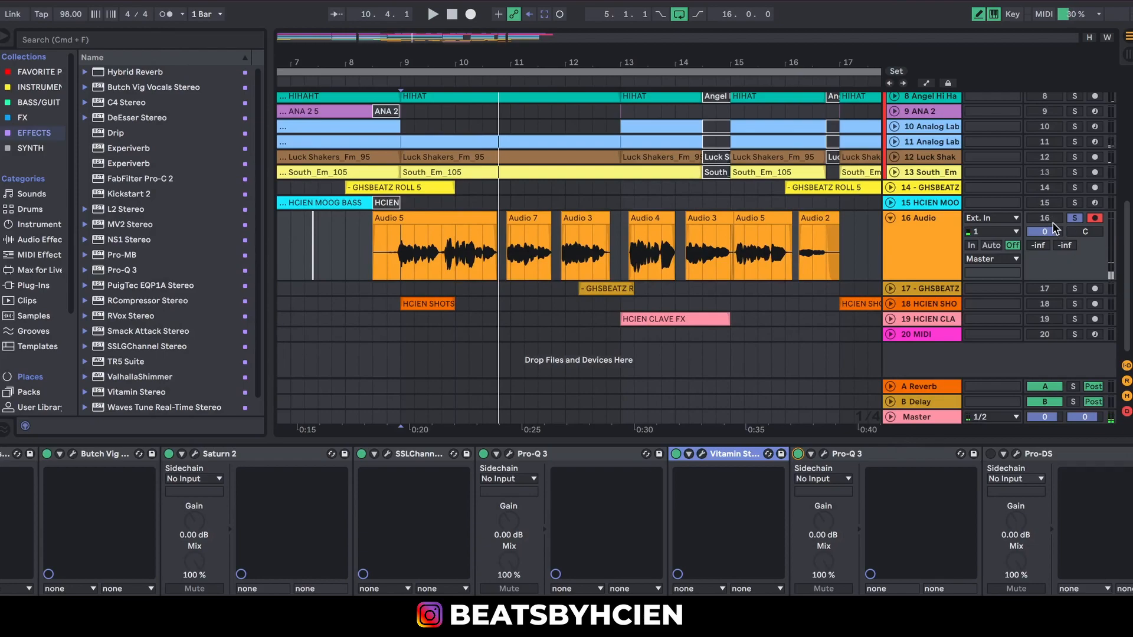
# - Unsolo the 16 Audio track, play the full mix from bar 9, and solo the vocal again
pyautogui.click(1073, 219)
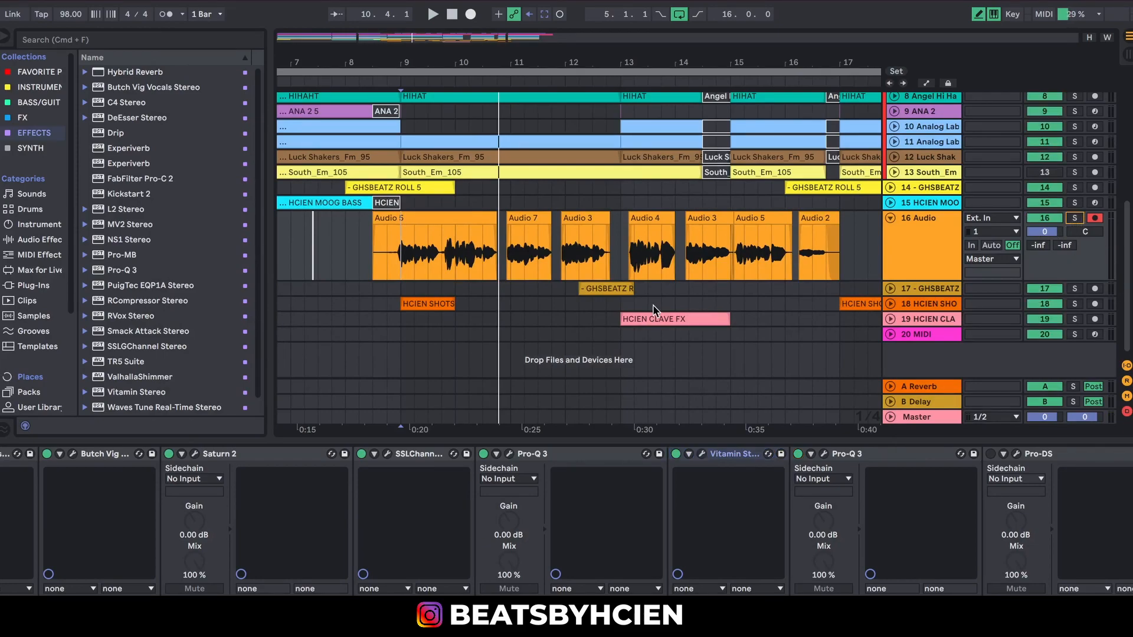
pyautogui.click(413, 250)
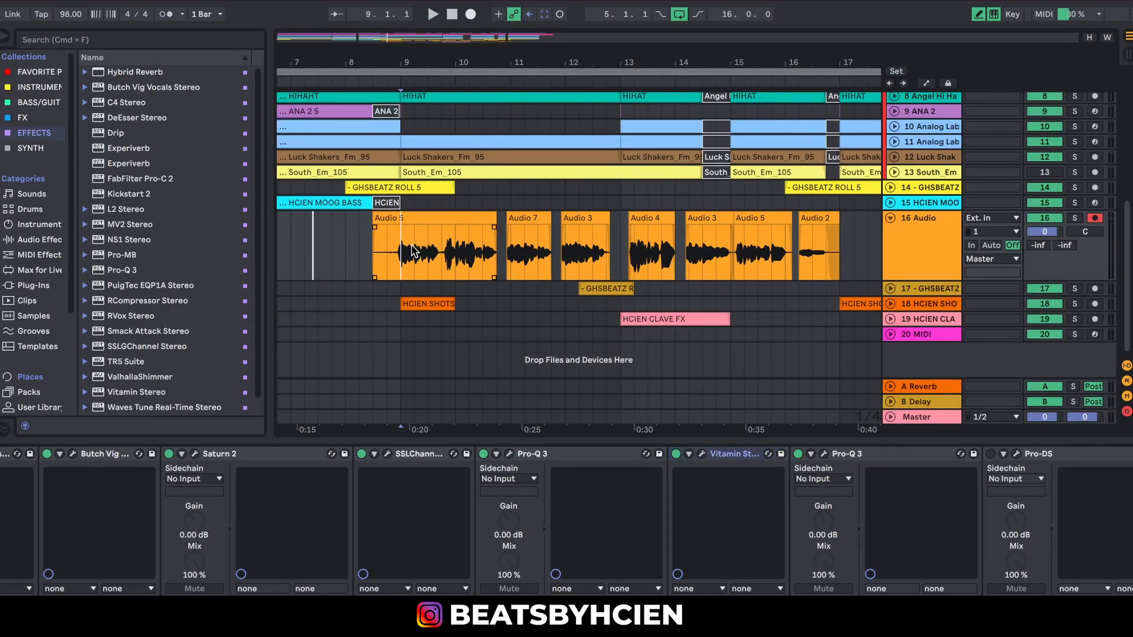
pyautogui.press('space')
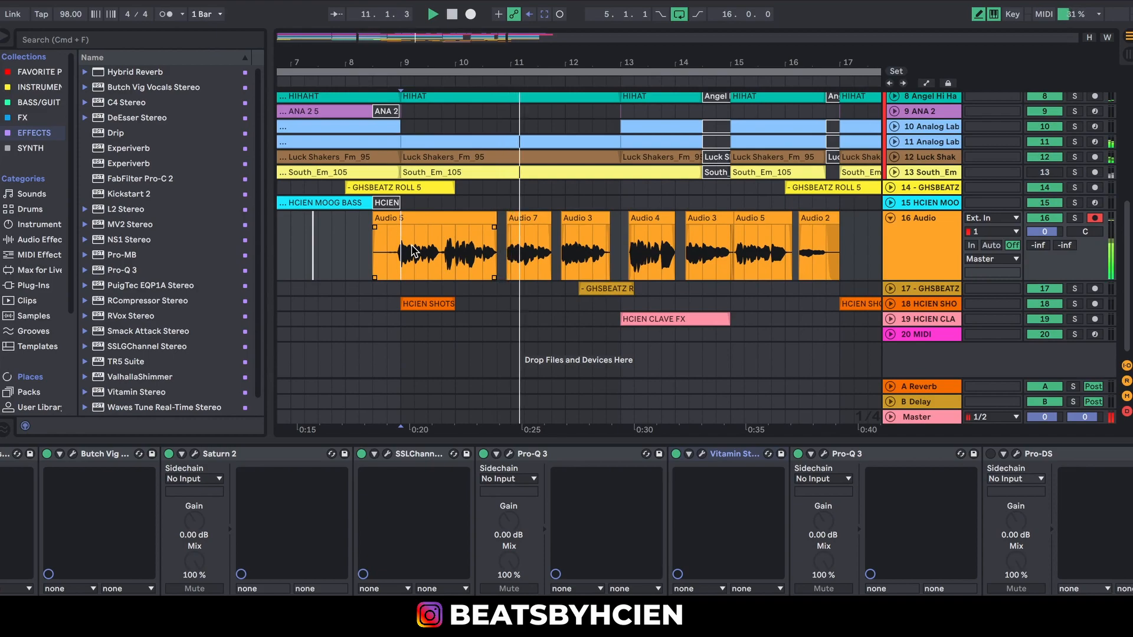
pyautogui.press('space')
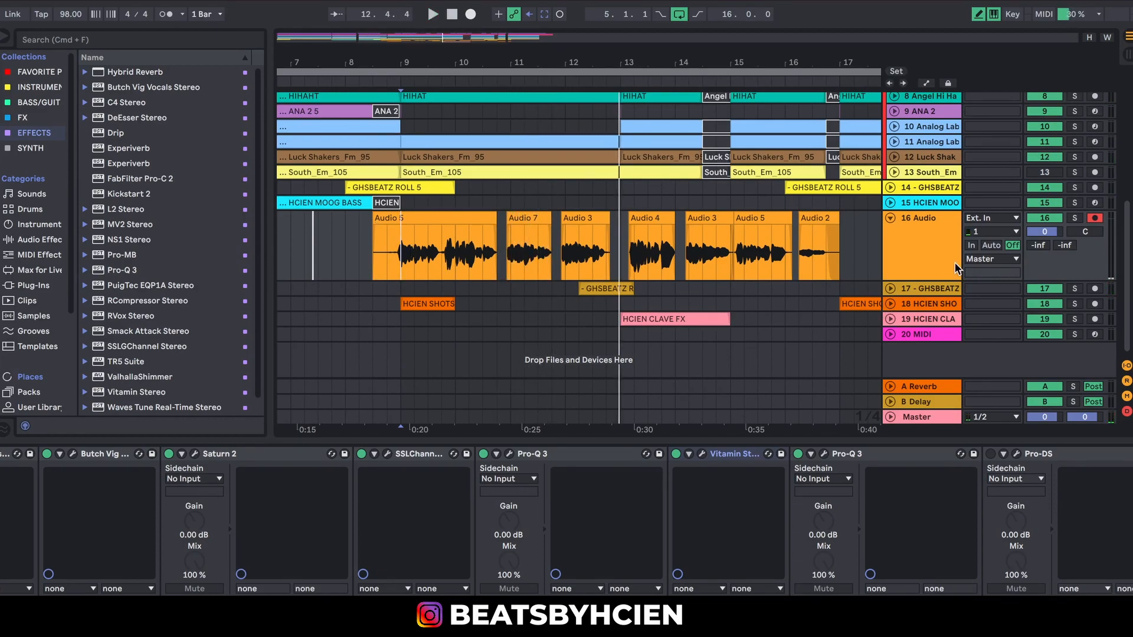
pyautogui.click(1072, 218)
# - Enable the first Pro-DS de-esser with its settings open, play the vocal through it, and close its window
pyautogui.moveTo(1044, 606); pyautogui.dragTo(1081, 606)
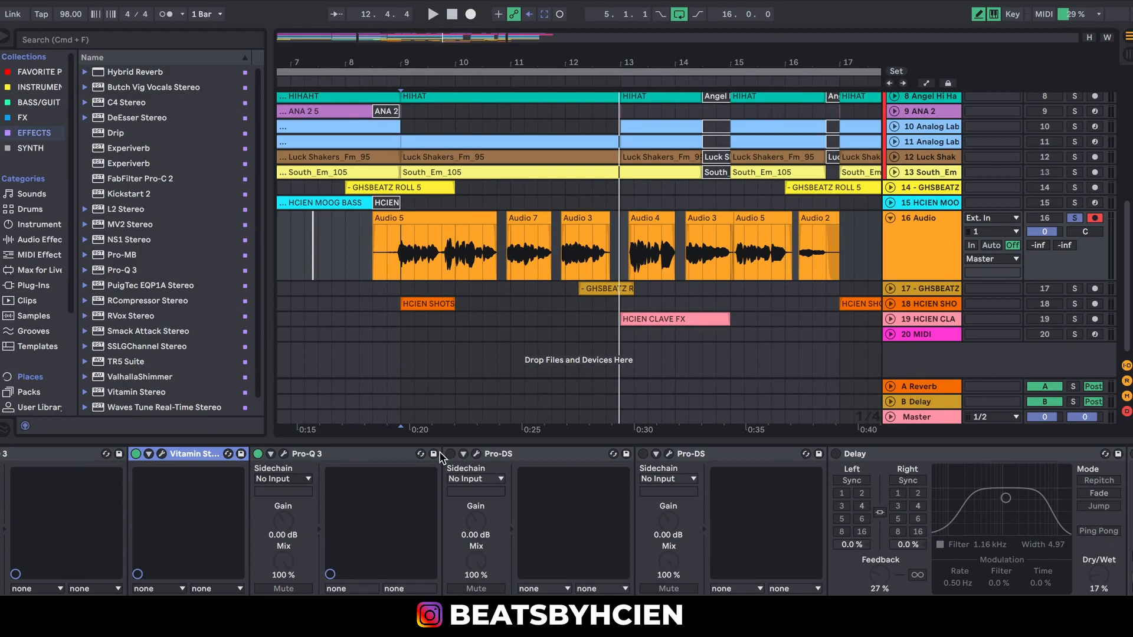
pyautogui.click(474, 454)
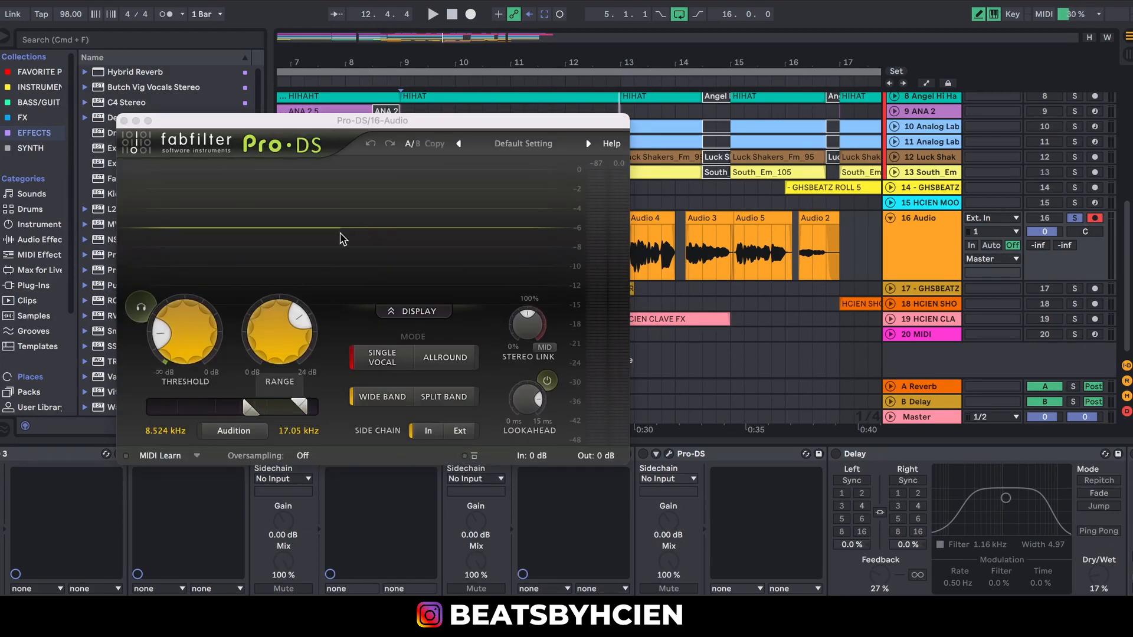
pyautogui.moveTo(374, 123); pyautogui.dragTo(507, 116)
pyautogui.press('space')
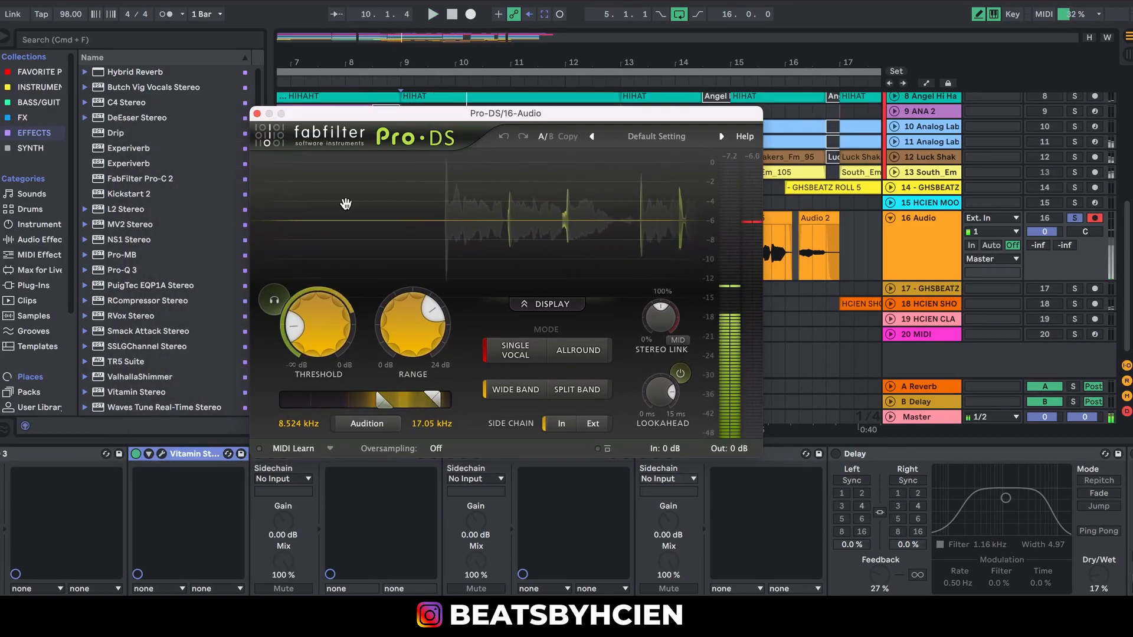
pyautogui.click(257, 115)
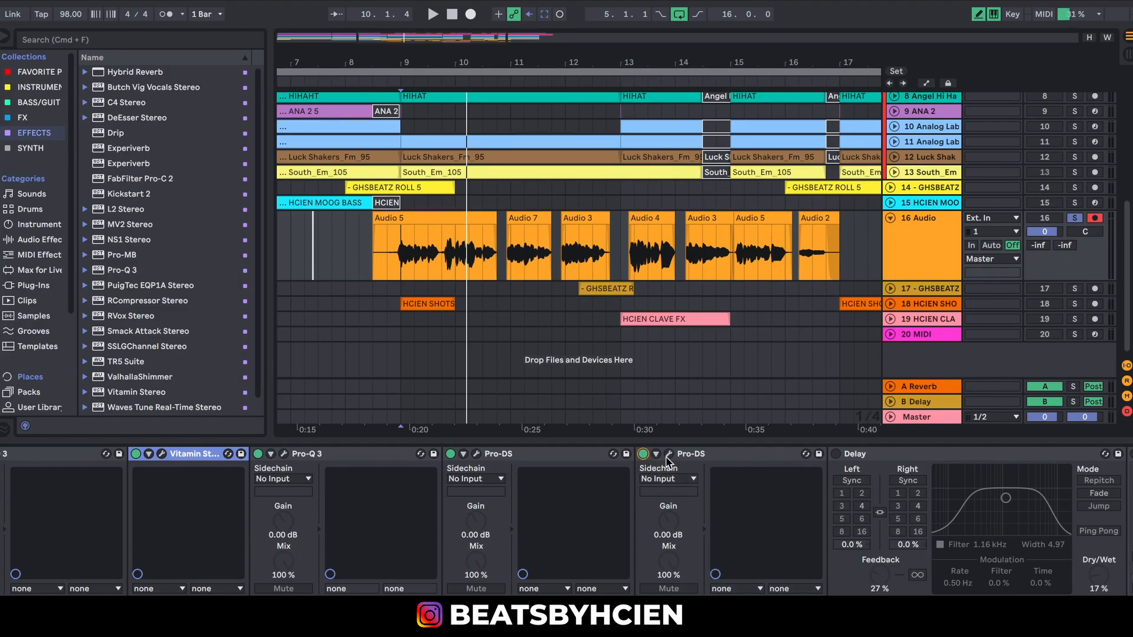
# - Place the settings of both Pro-DS de-essers side by side and play the vocal through them
pyautogui.click(667, 455)
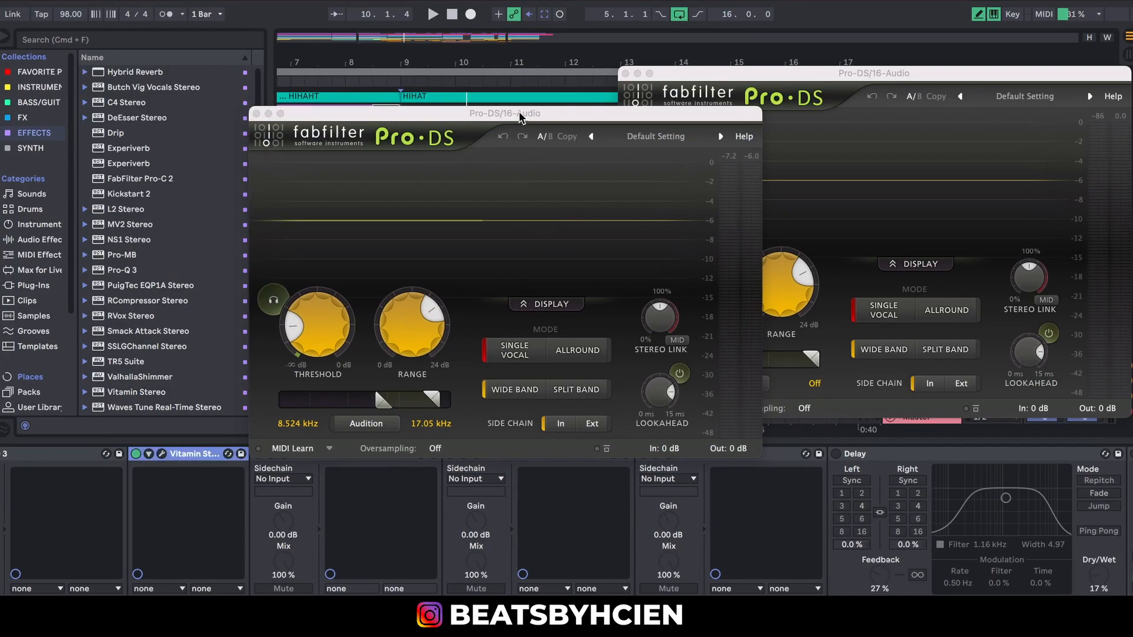
pyautogui.moveTo(520, 117); pyautogui.dragTo(347, 84)
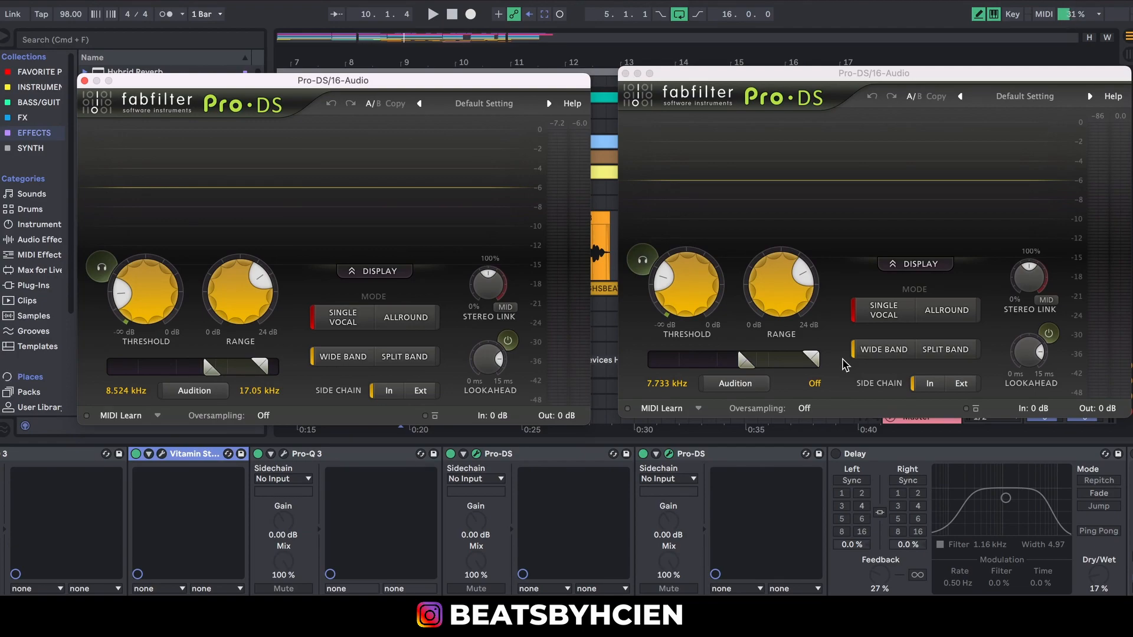
pyautogui.press('space')
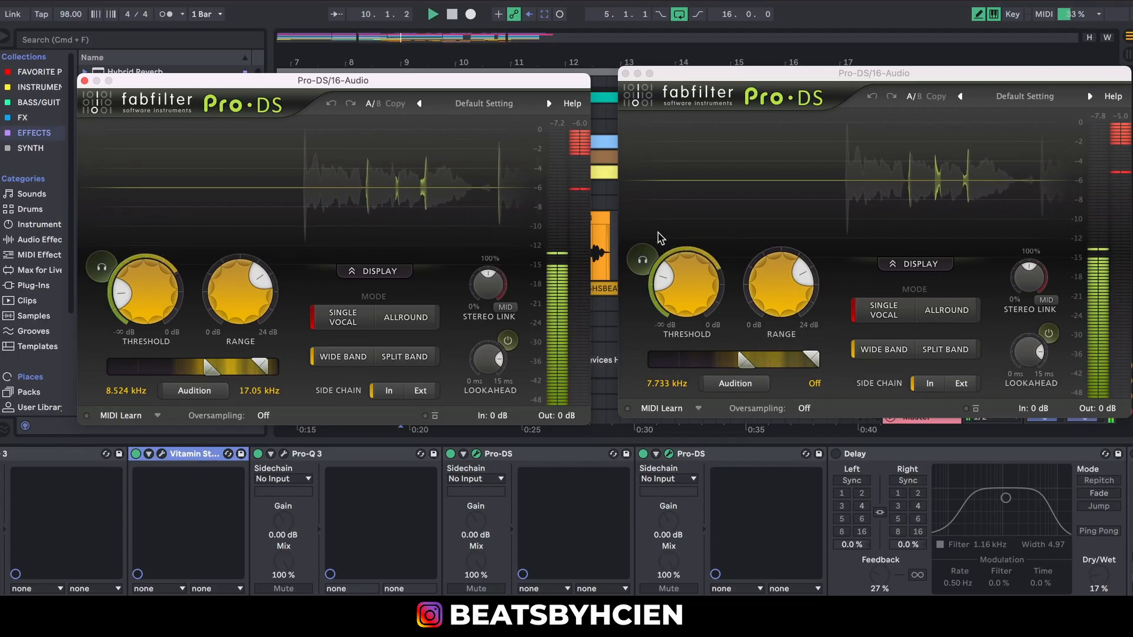
pyautogui.press('space')
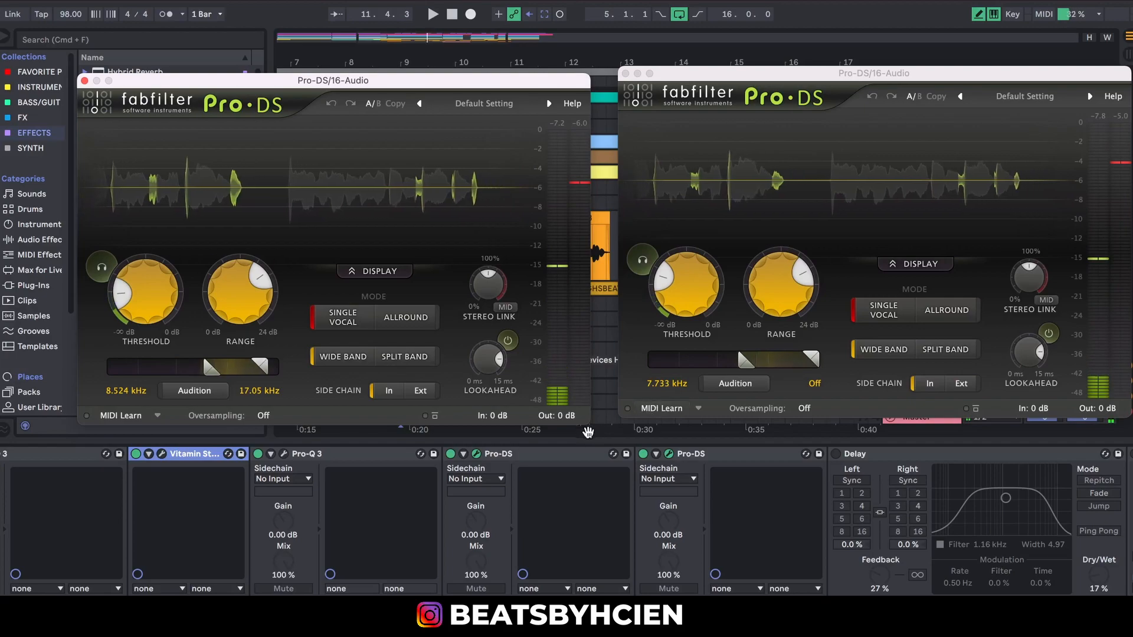
# - Compare the vocal with both Pro-DS de-essers bypassed and re-enabled, and close their windows
pyautogui.click(451, 455)
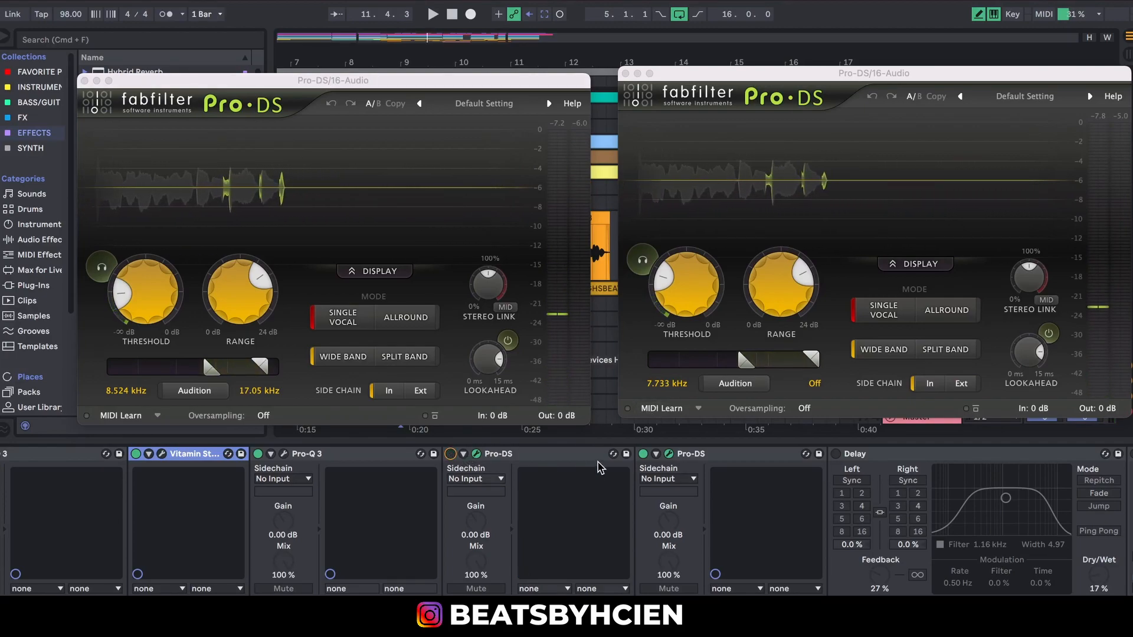
pyautogui.click(643, 455)
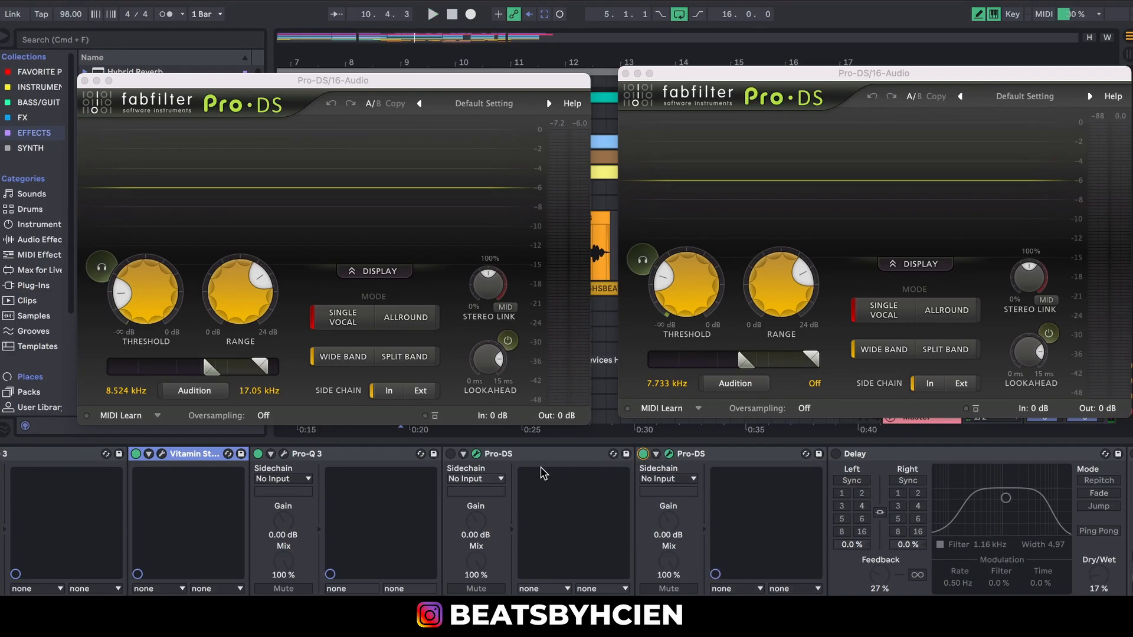
pyautogui.click(451, 455)
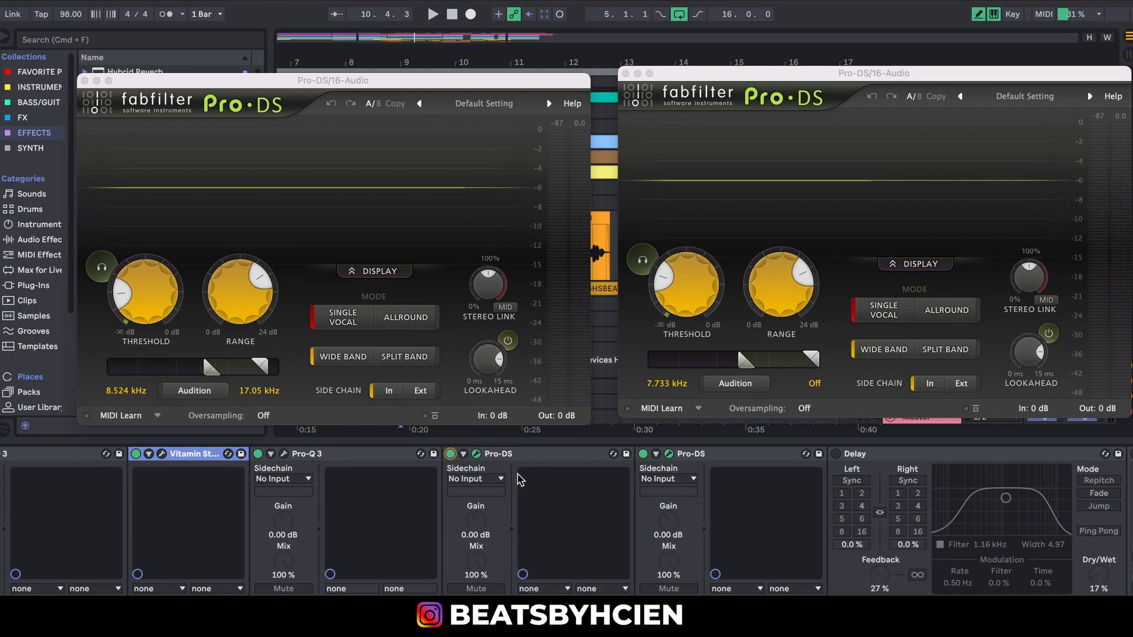
pyautogui.press('space')
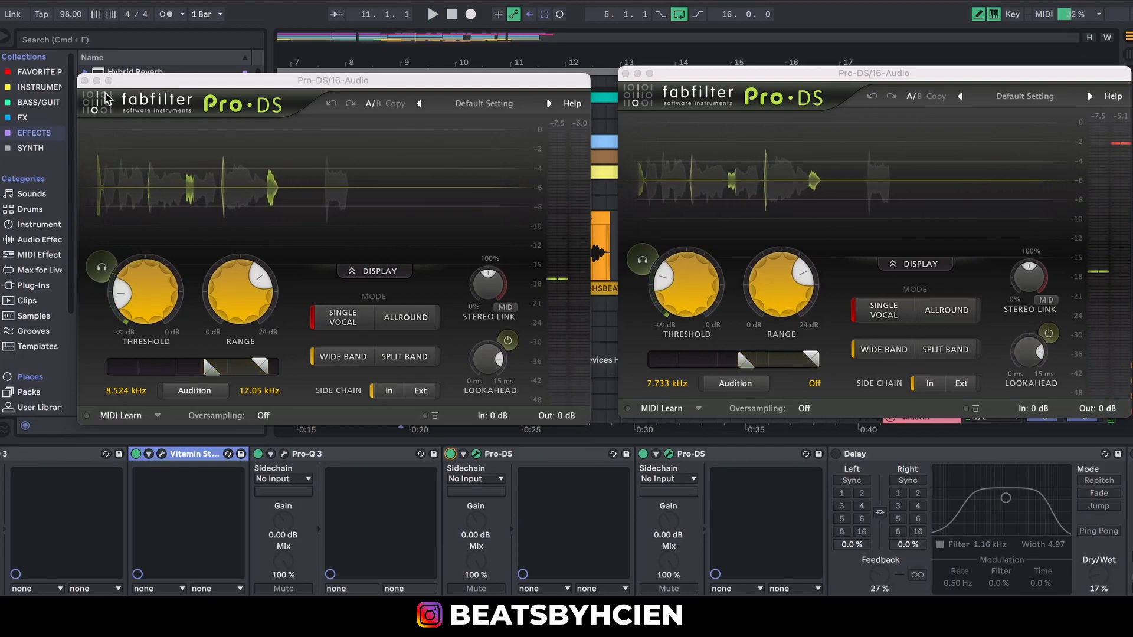
pyautogui.click(85, 81)
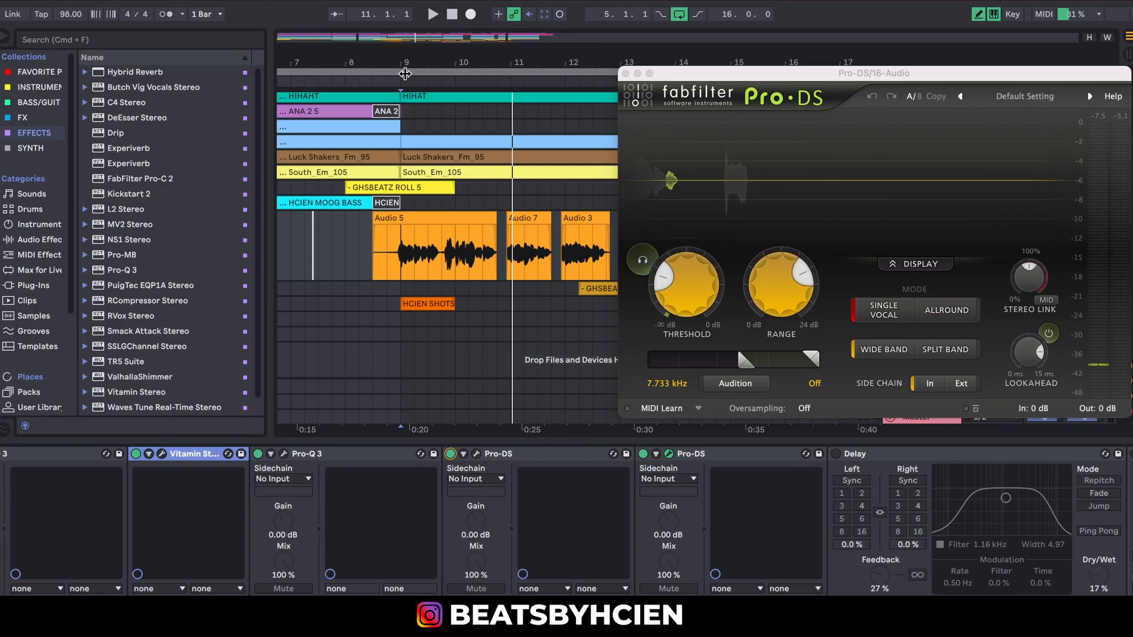
pyautogui.click(625, 73)
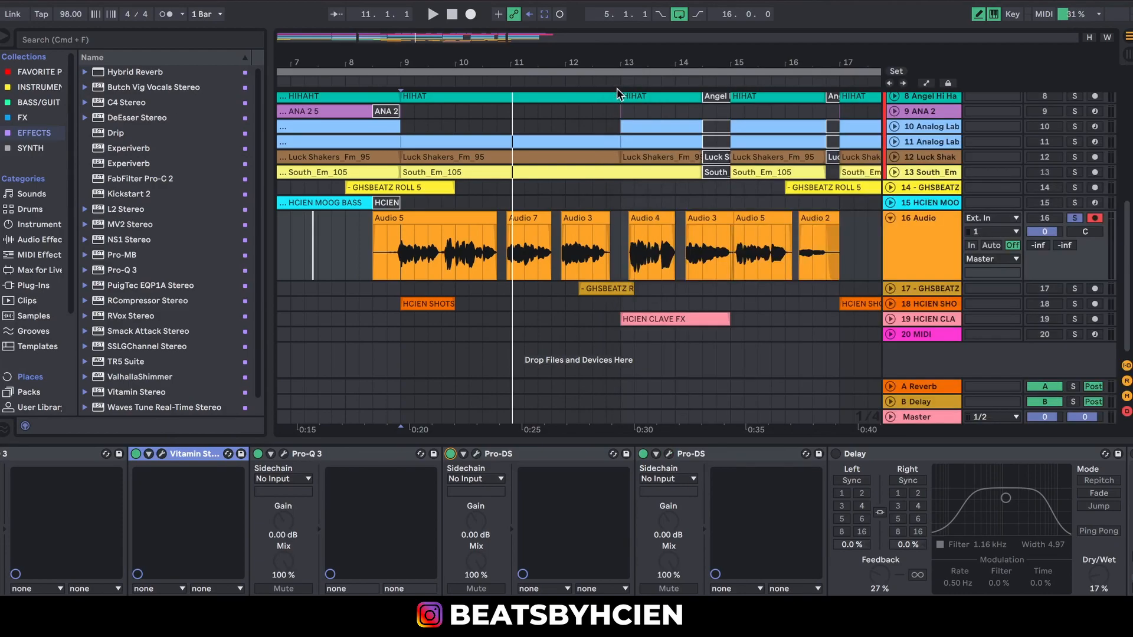
# - Enable the Delay after the de-essers and audition the vocal while checking its Feedback and Dry/Wet amounts
pyautogui.click(835, 454)
pyautogui.hscroll(-20, 835, 455)
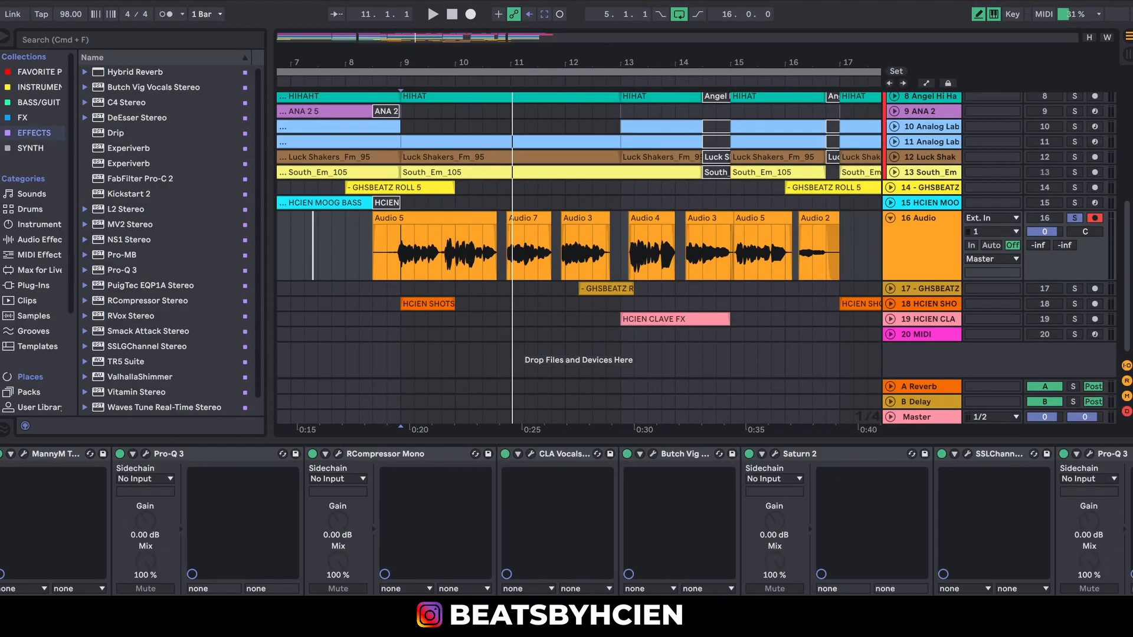
pyautogui.hscroll(20, 835, 455)
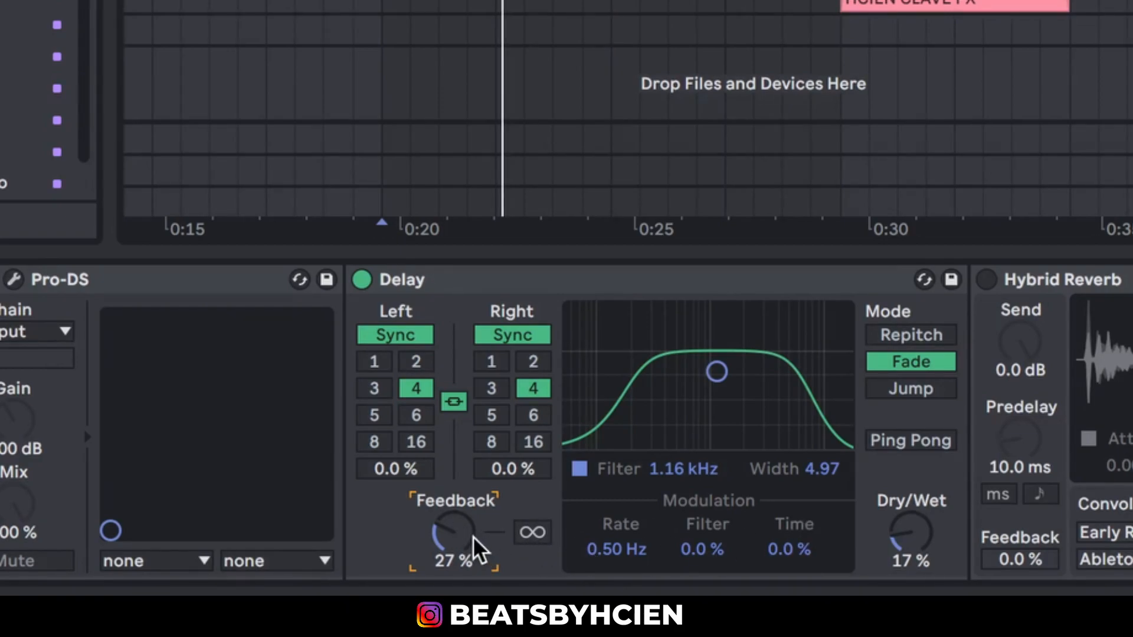
pyautogui.moveTo(460, 541); pyautogui.dragTo(460, 512)
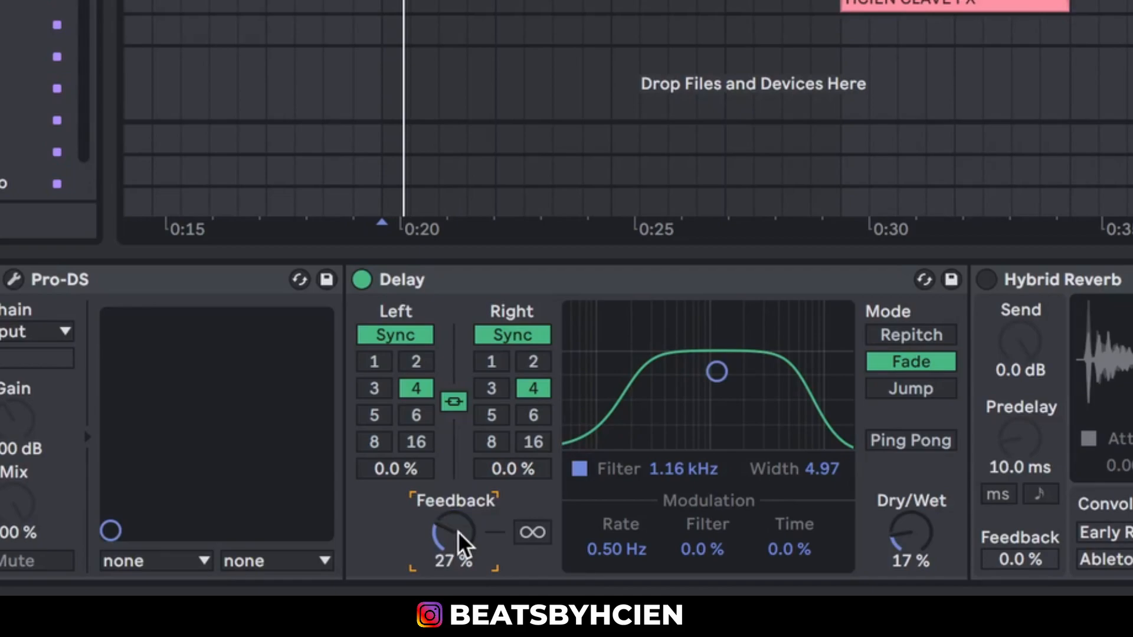
pyautogui.press('space')
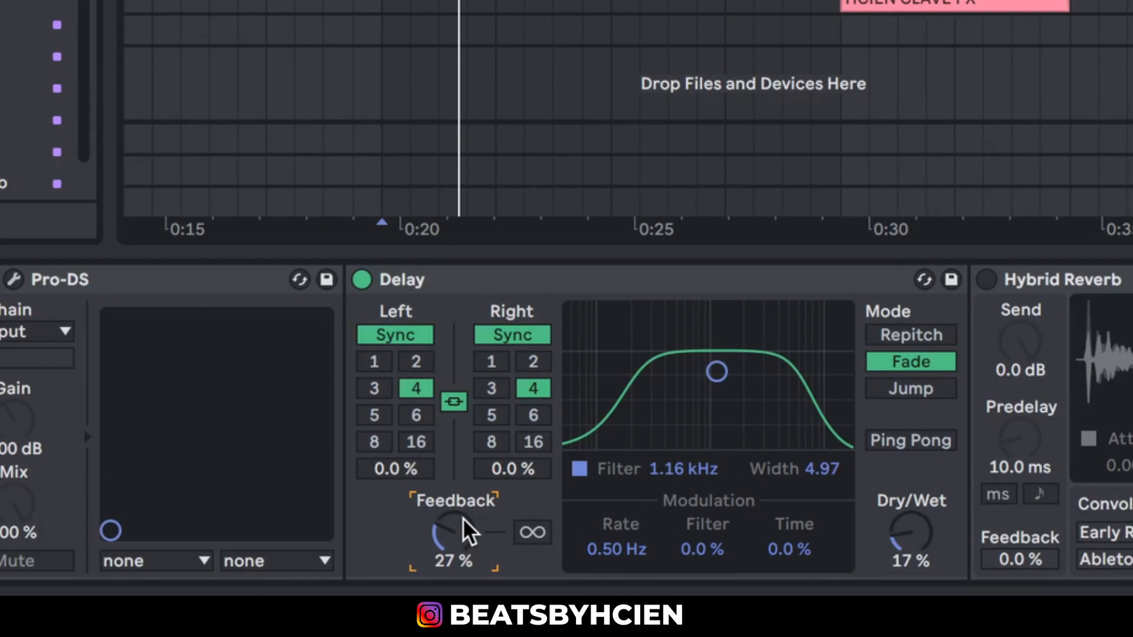
pyautogui.click(910, 531)
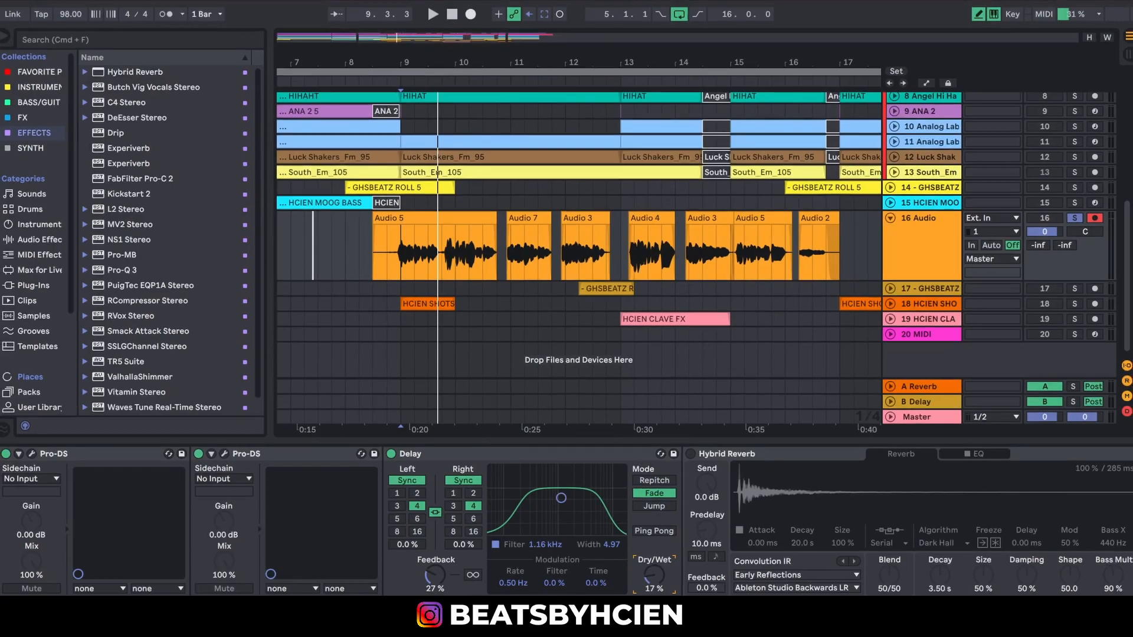
# - Enable Hybrid Reverb at the end of the chain and show its EQ curve
pyautogui.hscroll(18, 566, 522)
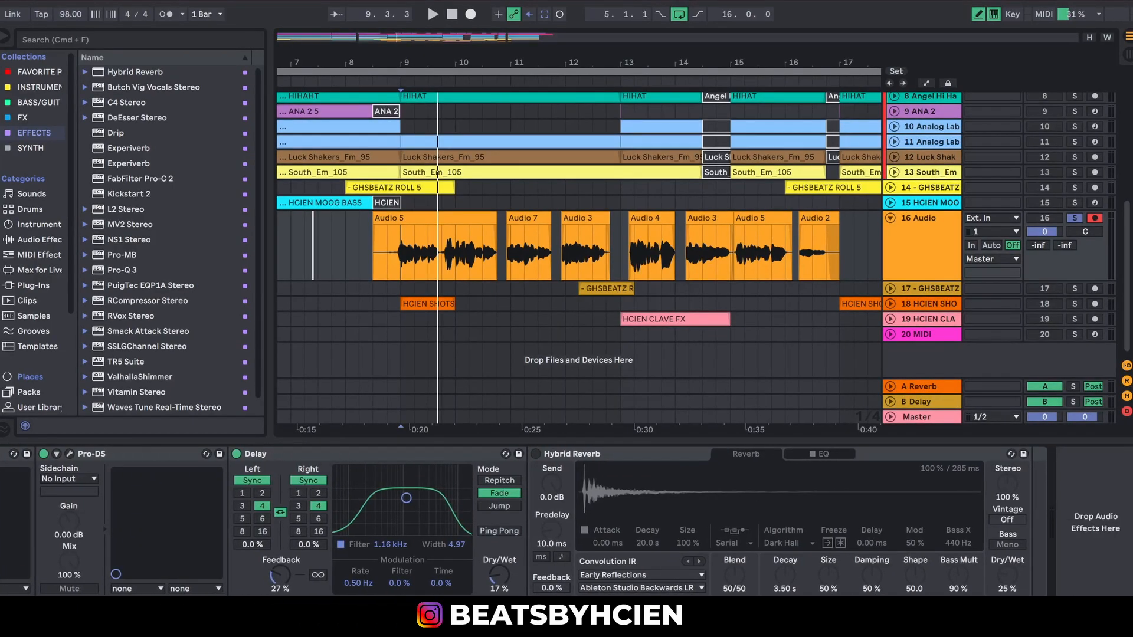
pyautogui.click(535, 454)
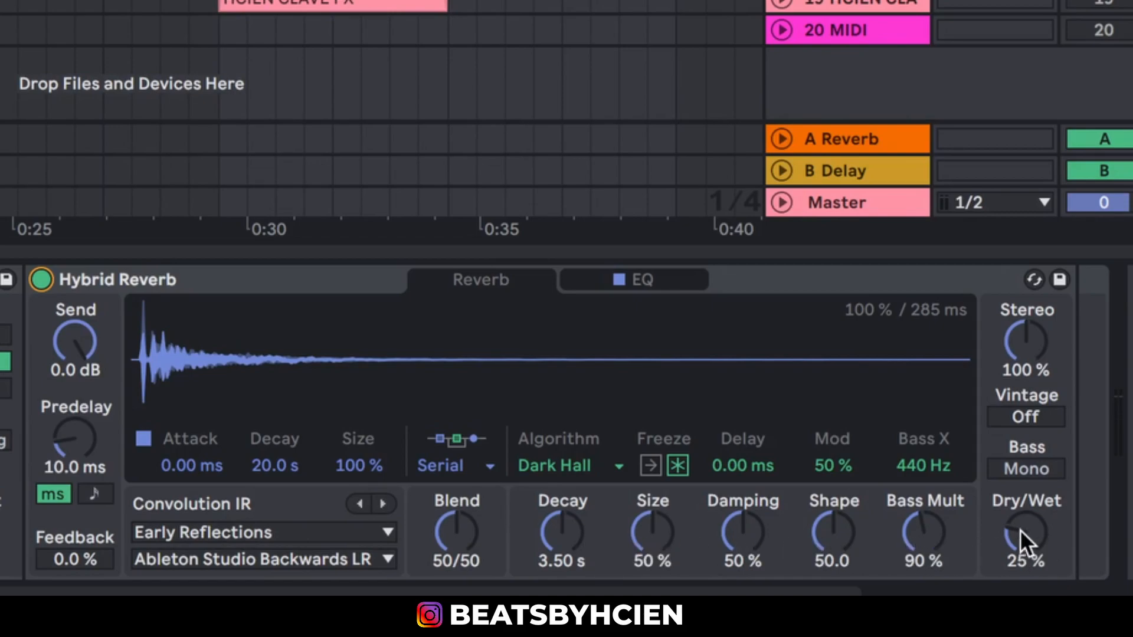
pyautogui.click(678, 282)
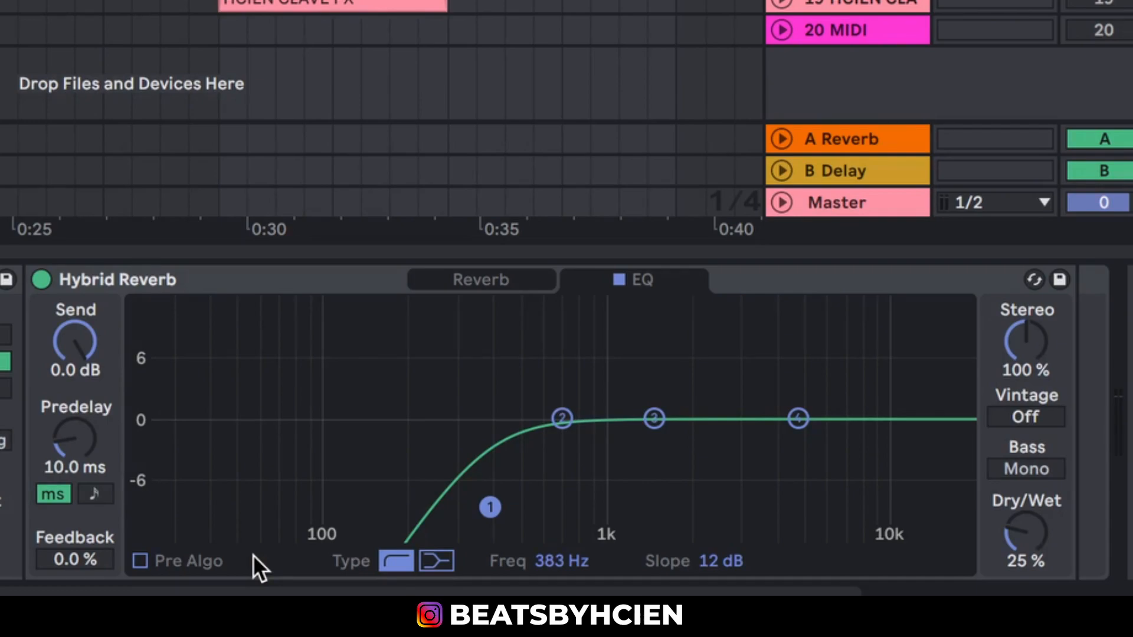
# - Play the vocal through Hybrid Reverb and compare it with the reverb bypassed and re-enabled
pyautogui.press('space')
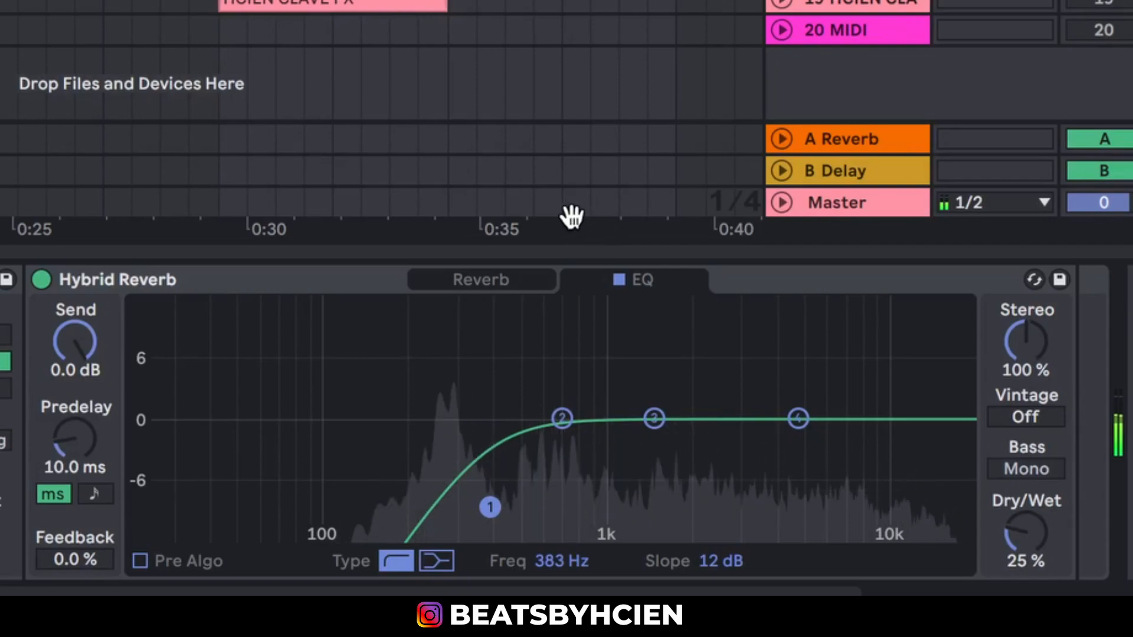
pyautogui.press('space')
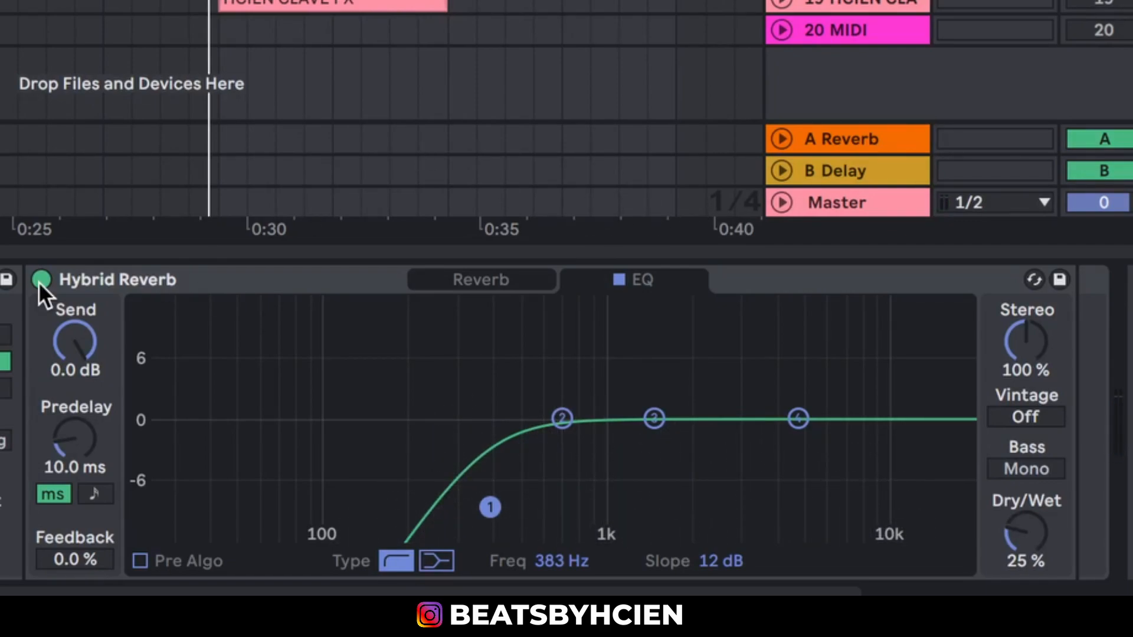
pyautogui.click(40, 279)
pyautogui.press('space')
pyautogui.click(40, 279)
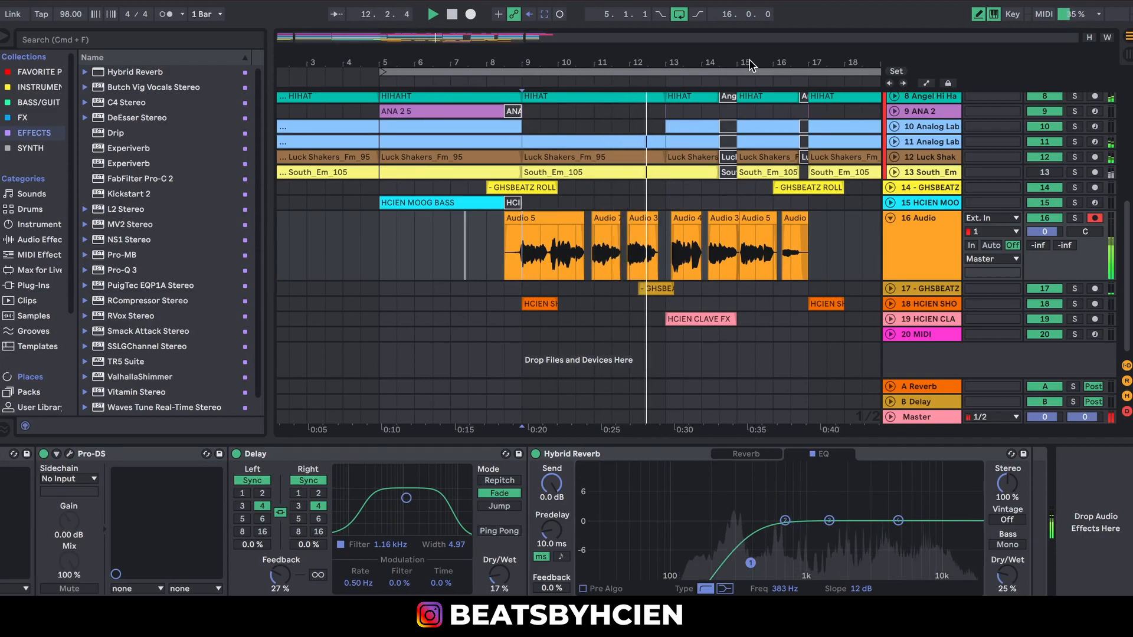
pyautogui.press('space')
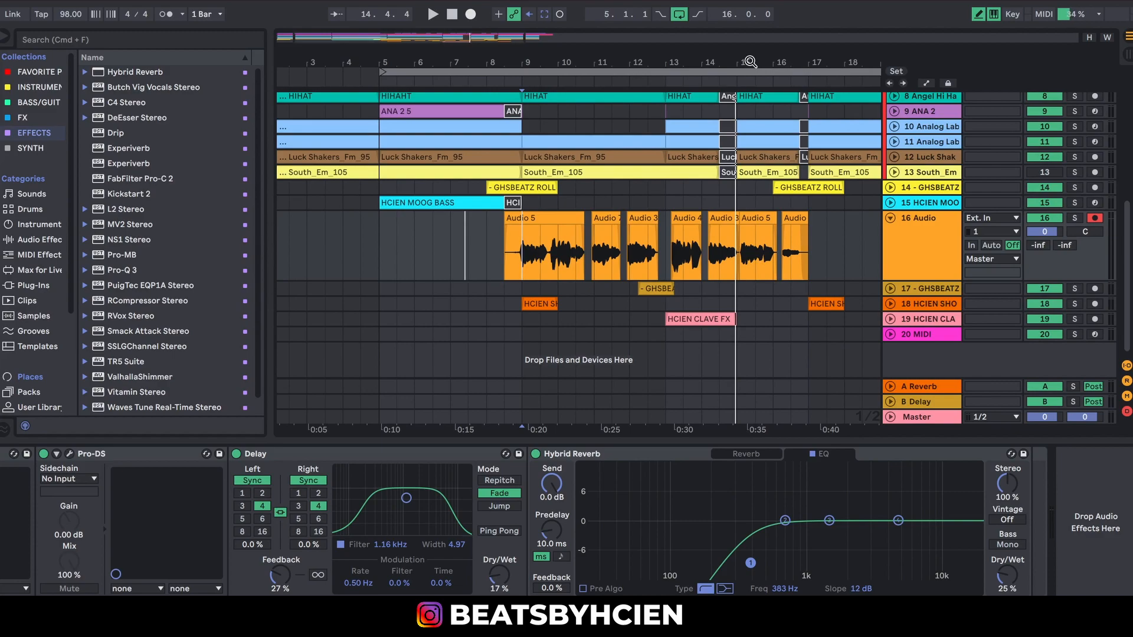
# - Show more of the arrangement timeline and play the song with the complete vocal chain on the 16 Audio track
pyautogui.moveTo(658, 59); pyautogui.dragTo(634, 24)
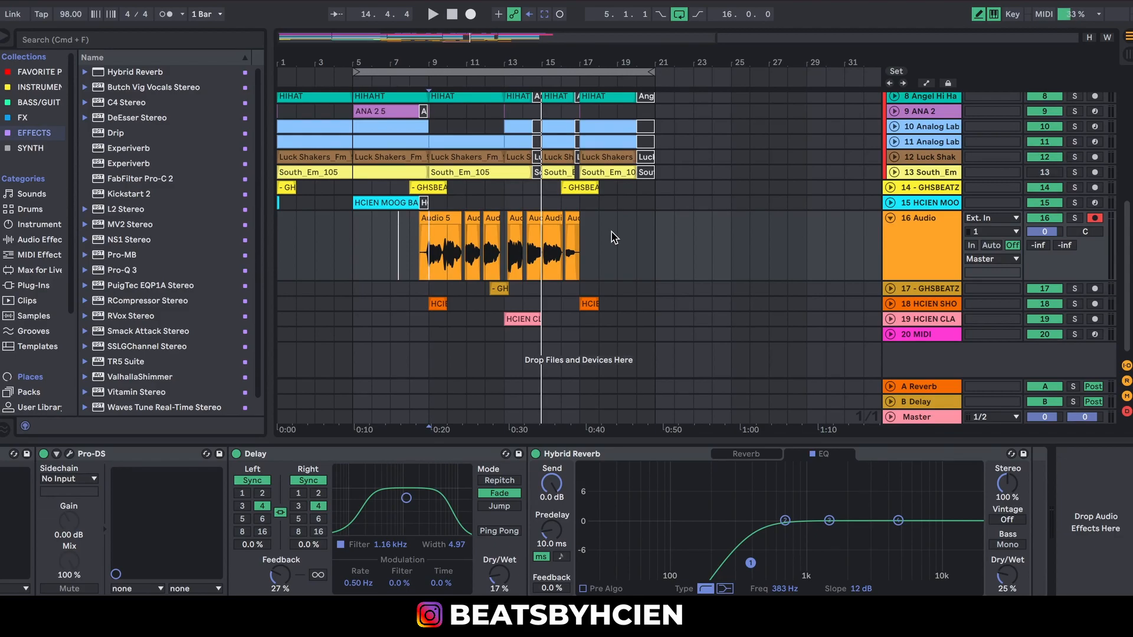
pyautogui.press('space')
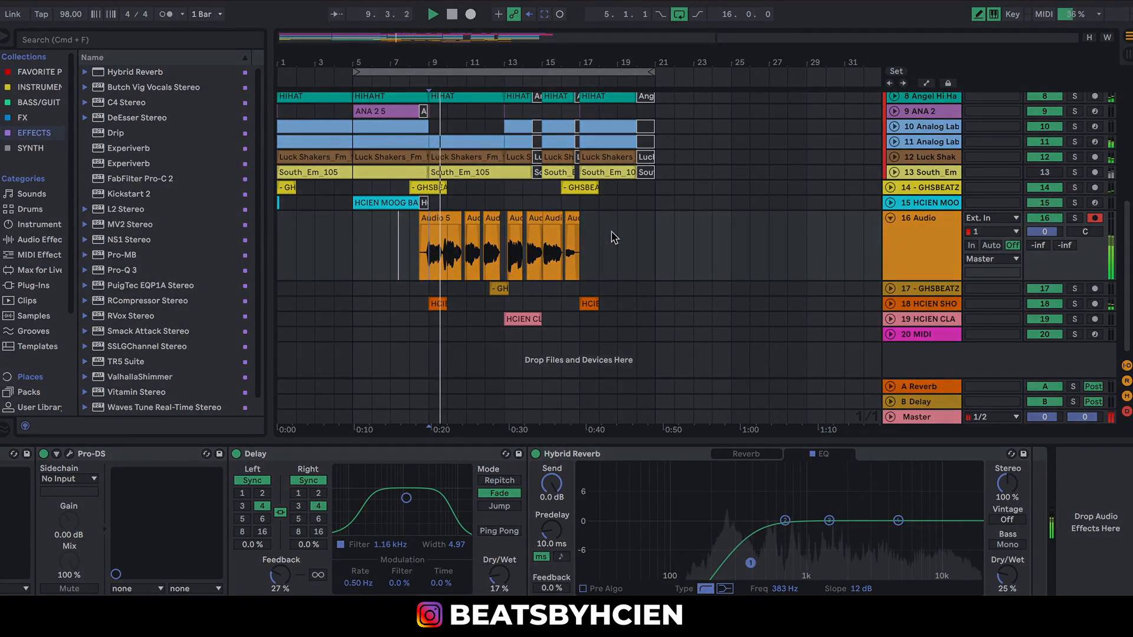